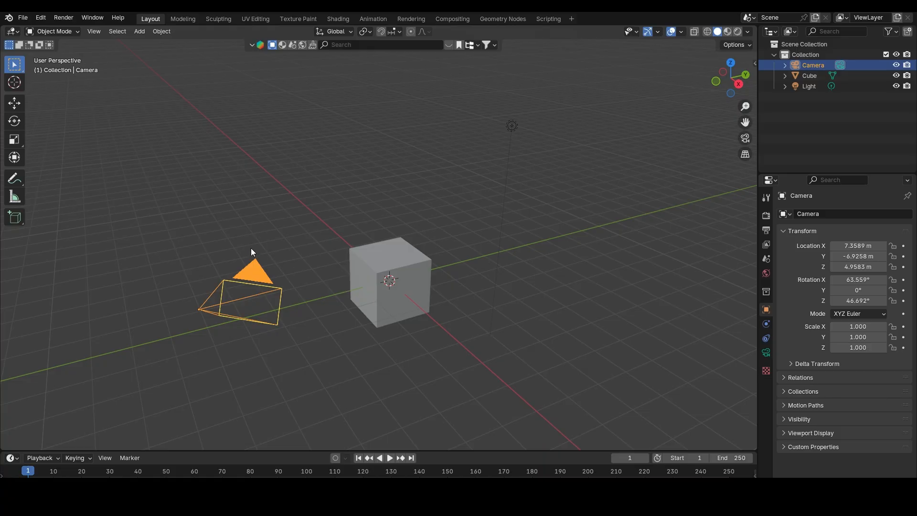
# Step: Enable the Screencast Keys display in the 3D viewport and collapse its settings
pyautogui.keyDown('shift'); pyautogui.click(512, 126); pyautogui.keyUp('shift')
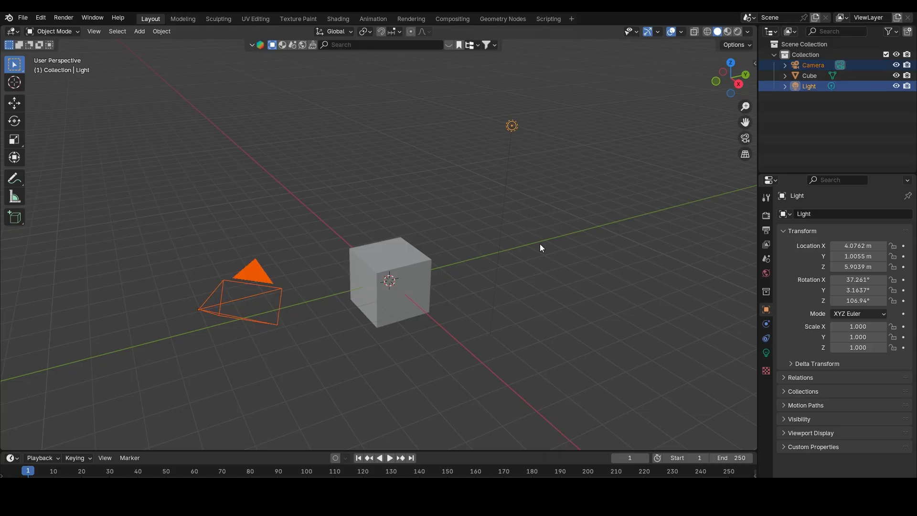
pyautogui.click(245, 281)
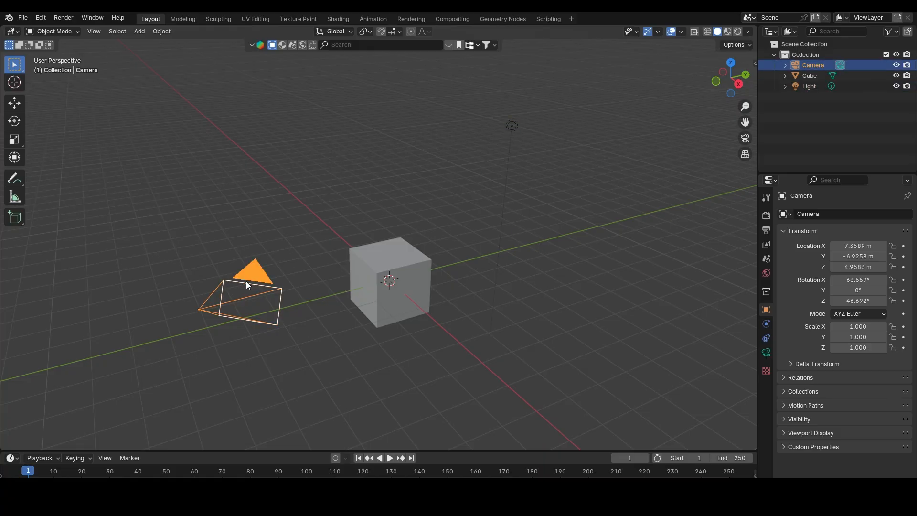
pyautogui.click(755, 69)
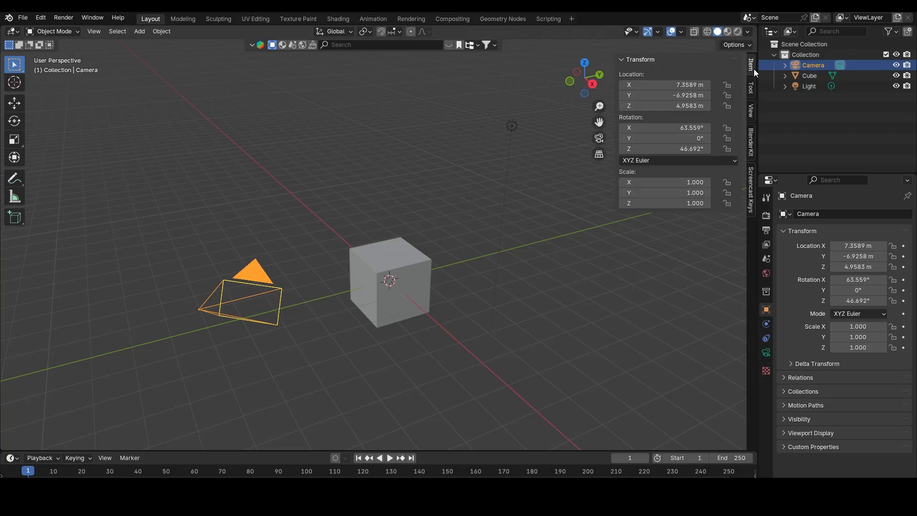
pyautogui.click(752, 196)
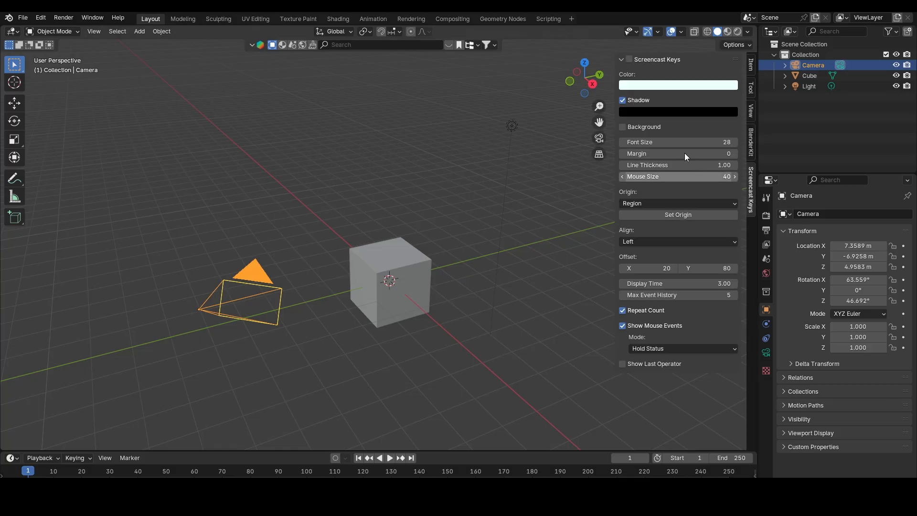
pyautogui.click(625, 58)
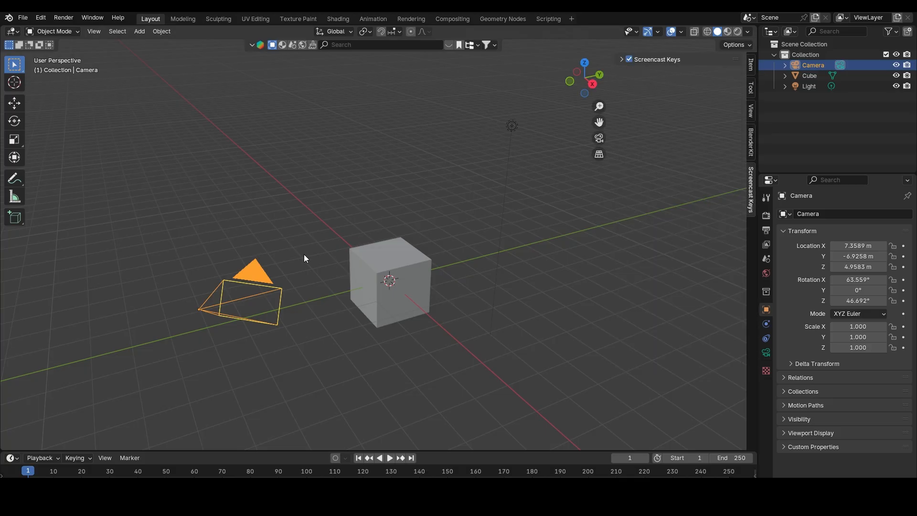
# Step: Delete the default camera, light and cube from the scene
pyautogui.click(270, 291)
pyautogui.click(247, 276)
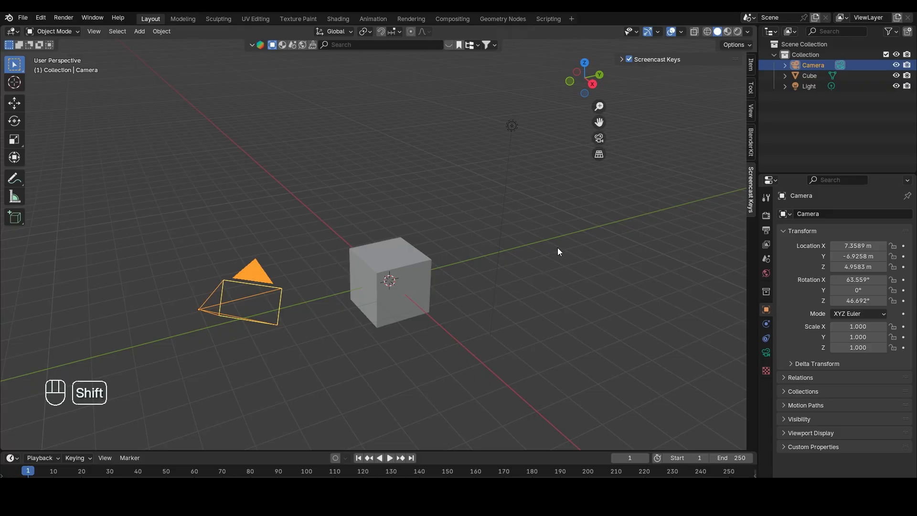
pyautogui.keyDown('shift'); pyautogui.click(512, 126); pyautogui.keyUp('shift')
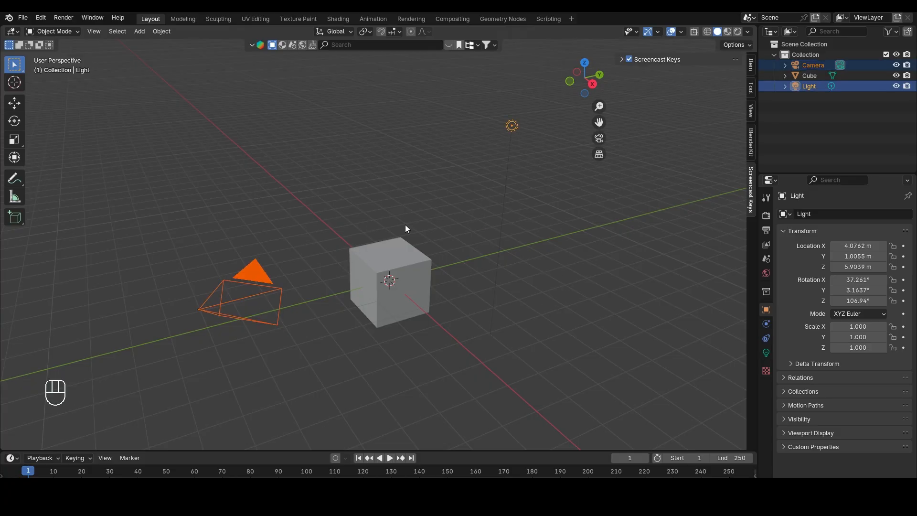
pyautogui.press('Delete')
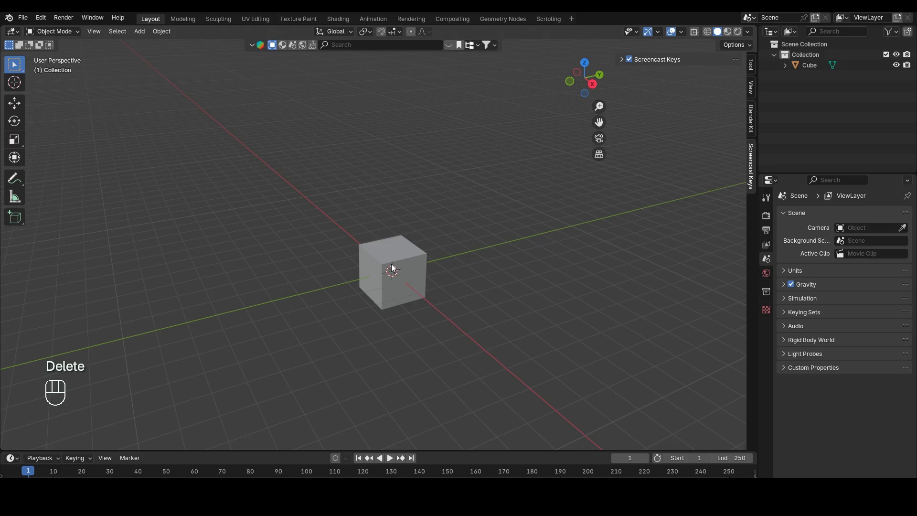
pyautogui.click(391, 264)
pyautogui.scroll(1, 394, 265)
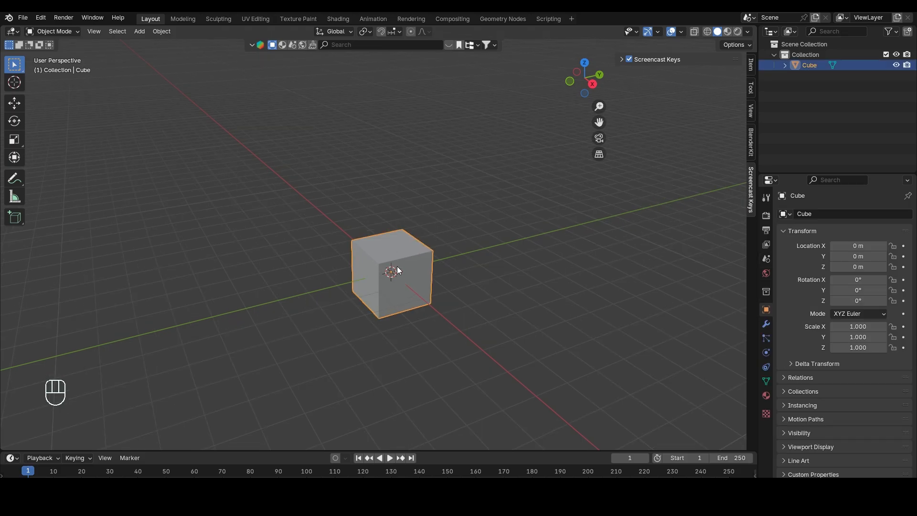
pyautogui.moveTo(398, 268); pyautogui.dragTo(438, 248, button='middle')
pyautogui.press('Delete')
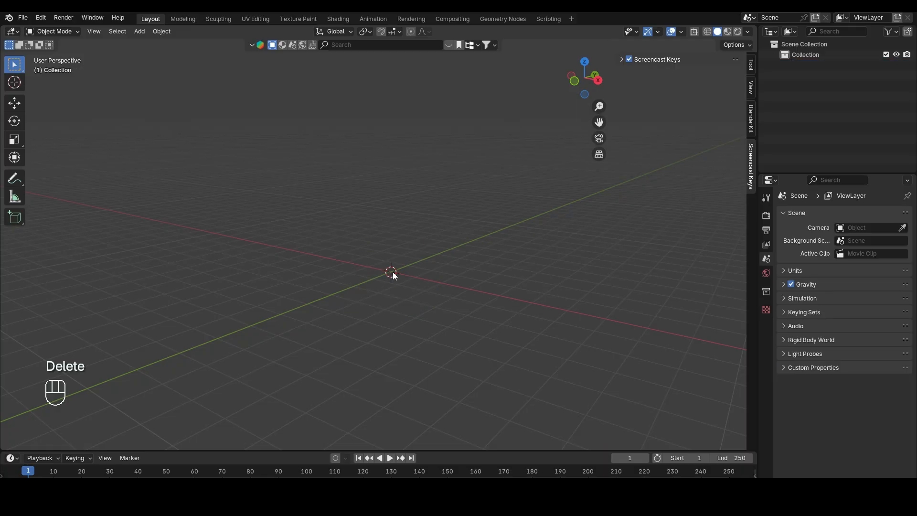
# Step: Switch to the front orthographic view and make the scene's Collection the active collection
pyautogui.moveTo(393, 275); pyautogui.dragTo(393, 284, button='middle')
pyautogui.press('`')
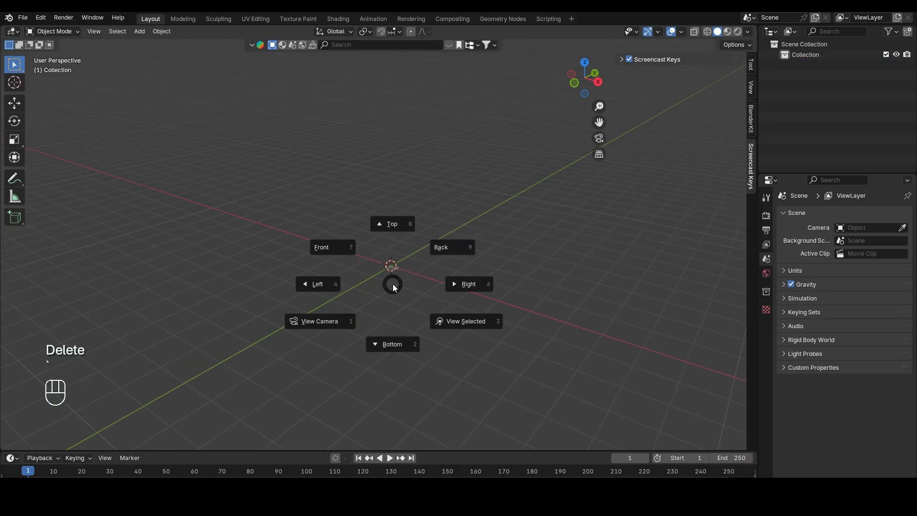
pyautogui.click(321, 244)
pyautogui.keyDown('shift'); pyautogui.moveTo(329, 244); pyautogui.dragTo(368, 264, button='middle'); pyautogui.keyUp('shift')
pyautogui.click(807, 55)
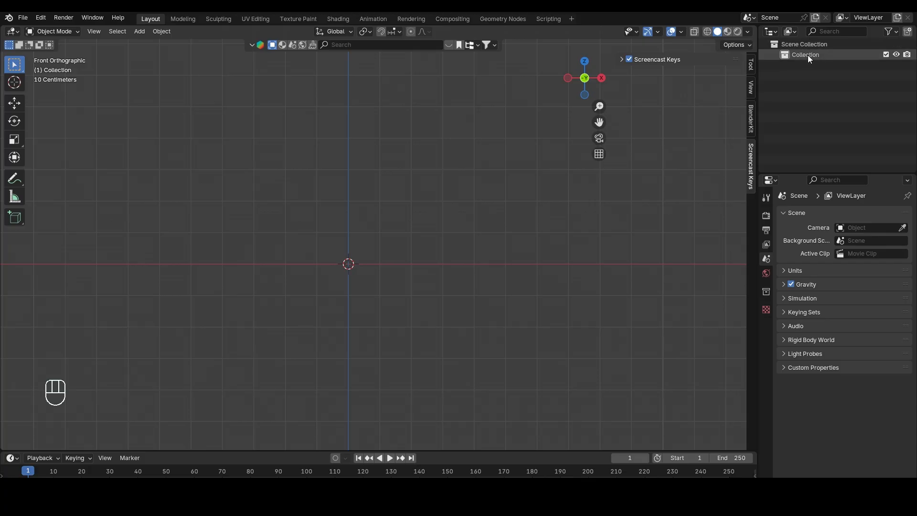
pyautogui.keyDown('shift'); pyautogui.moveTo(350, 299); pyautogui.dragTo(349, 293, button='middle'); pyautogui.keyUp('shift')
# Step: Start adding a reference image and browse to the Blueprints folder in F:\SPHERE\Blender\Course Files\Audi R8 SPYDER
pyautogui.hotkey('shift', 'a')
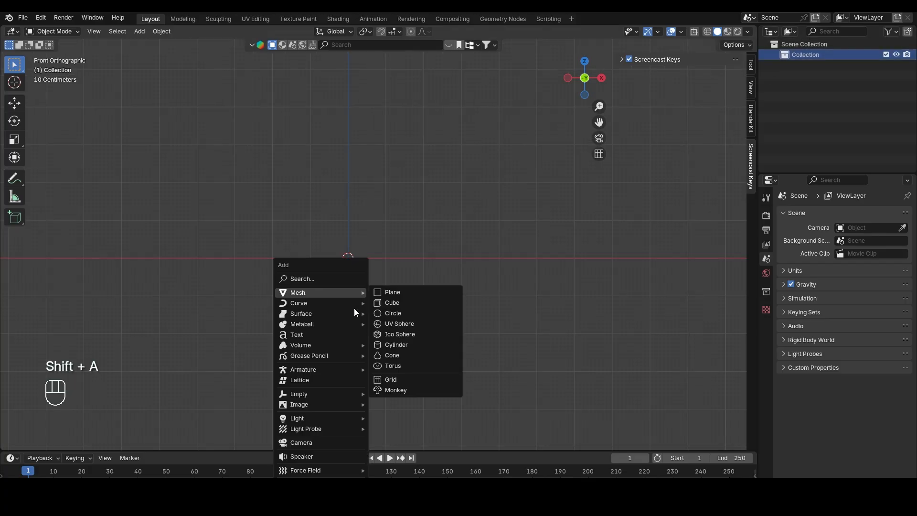
pyautogui.moveTo(329, 405)
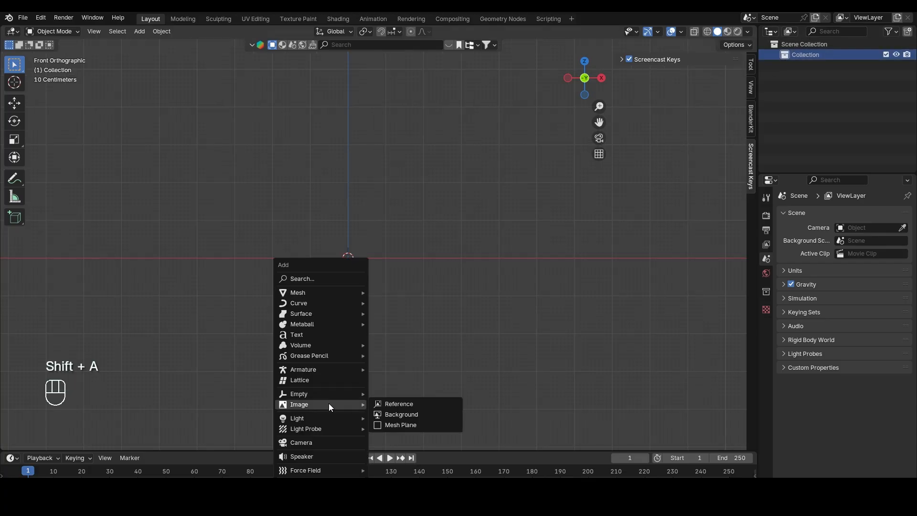
pyautogui.click(402, 404)
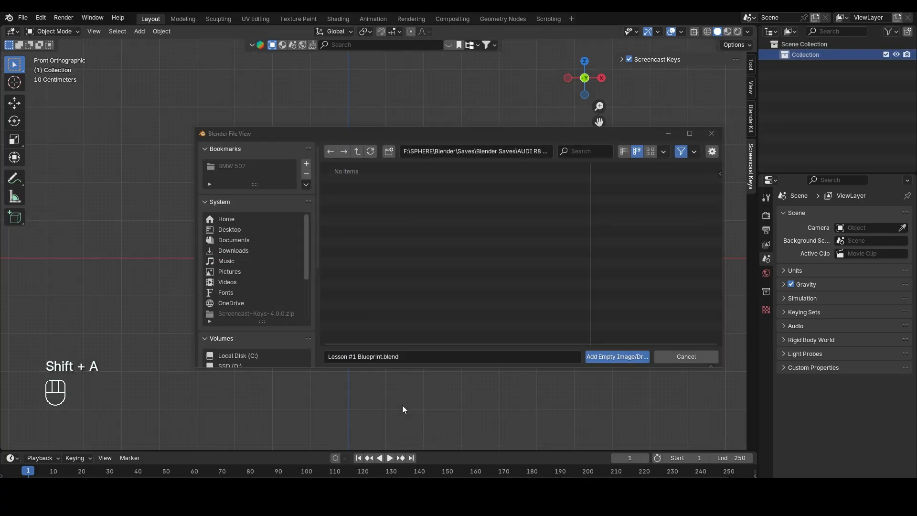
pyautogui.click(357, 152)
pyautogui.doubleClick(371, 182)
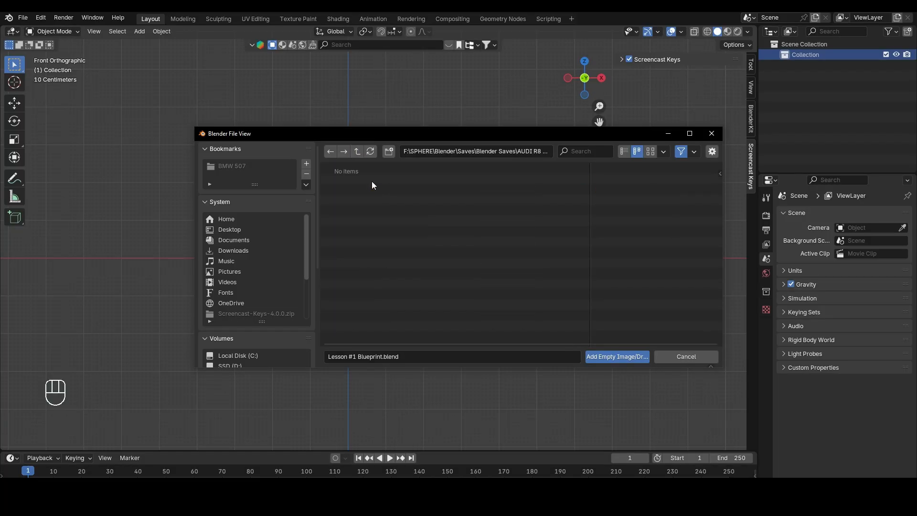
pyautogui.click(357, 152)
pyautogui.click(357, 153)
pyautogui.click(357, 153)
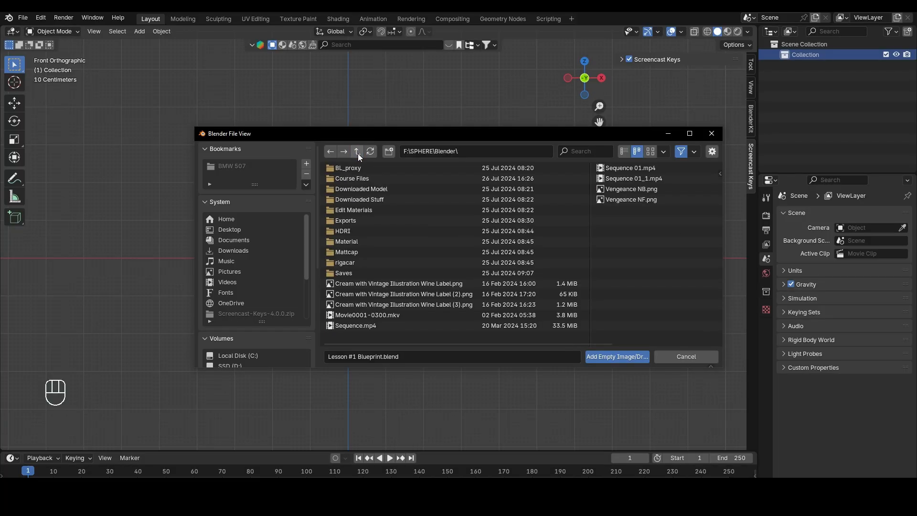
pyautogui.doubleClick(356, 178)
pyautogui.doubleClick(358, 186)
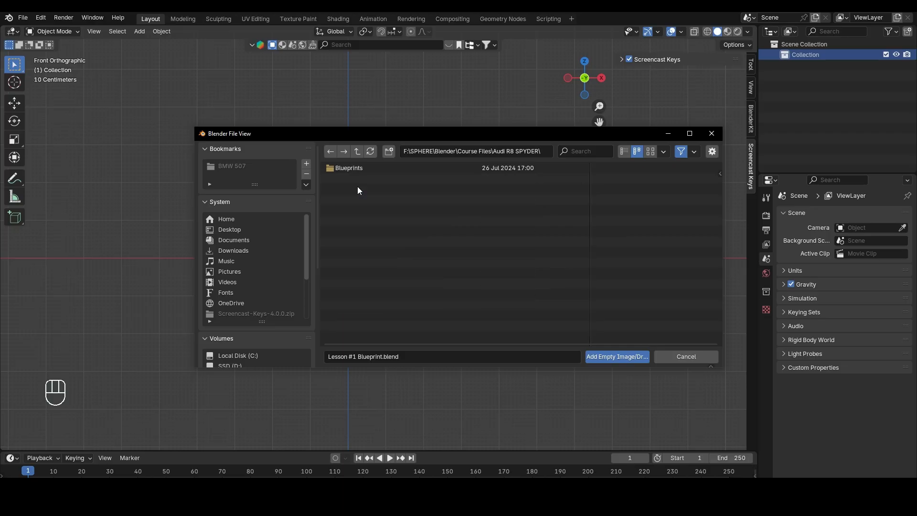
pyautogui.doubleClick(354, 170)
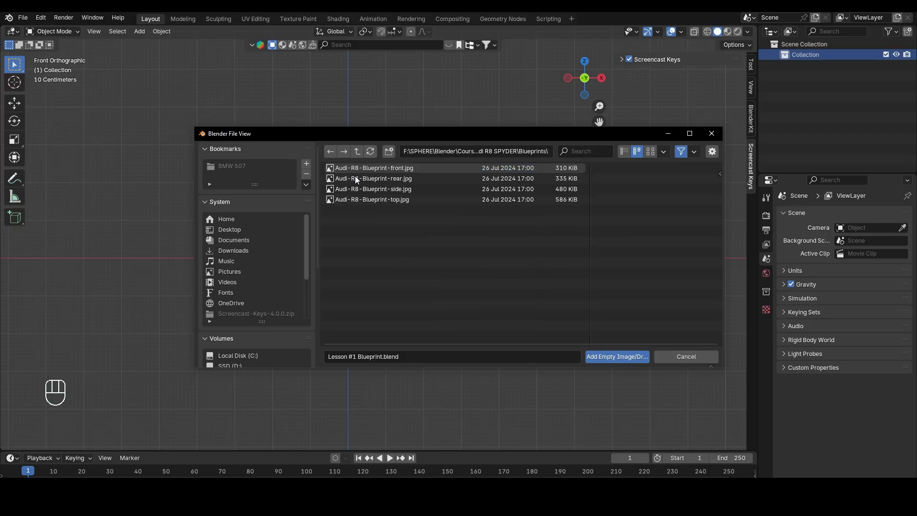
# Step: Load Audi-R8-Blueprint-front.jpg as the reference image in the front view
pyautogui.click(43, 70)
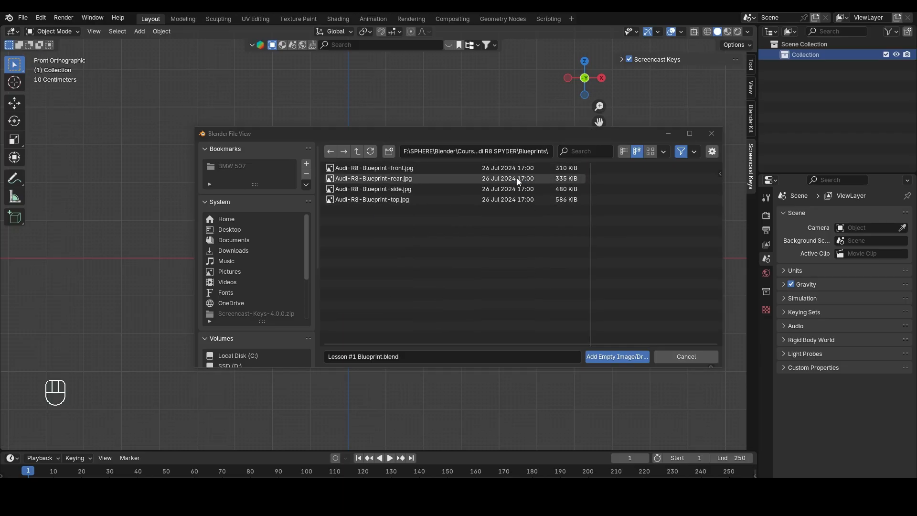
pyautogui.click(385, 170)
pyautogui.doubleClick(385, 170)
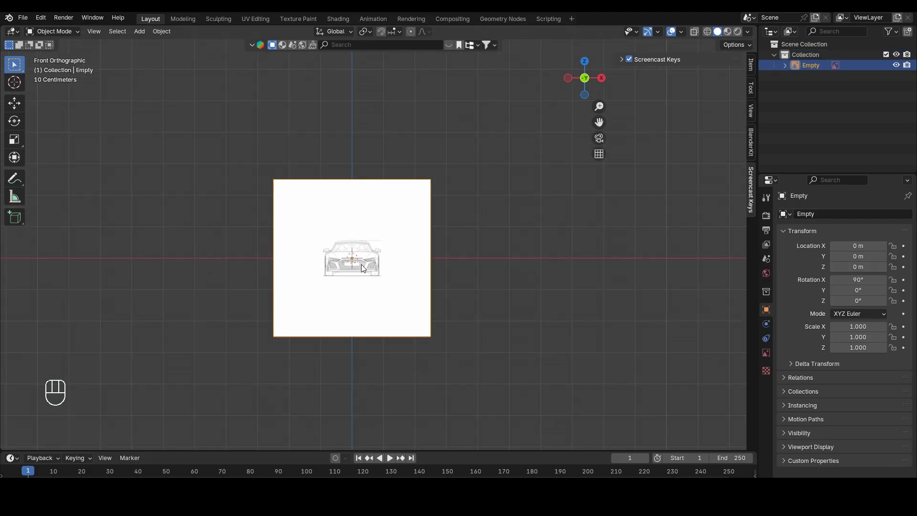
pyautogui.scroll(2, 361, 264)
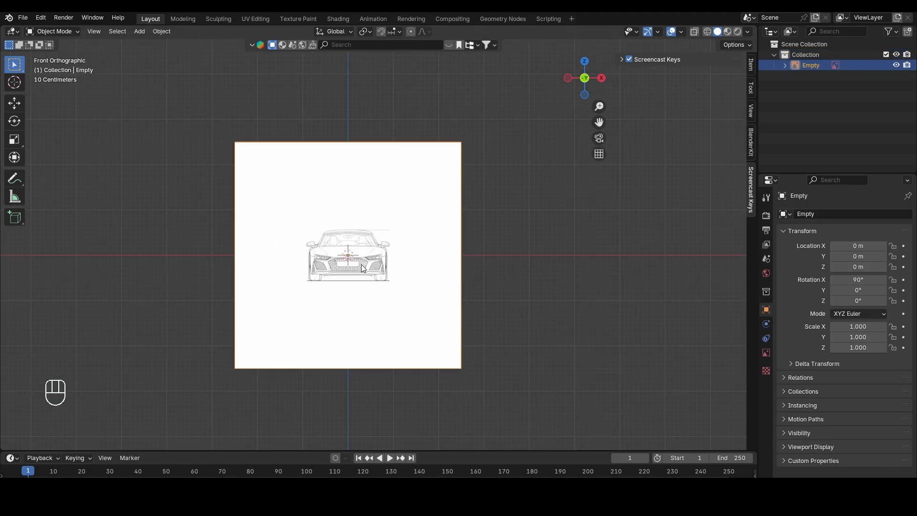
# Step: Set the front blueprint to show only on its Front side and check it from the back and front views
pyautogui.click(763, 355)
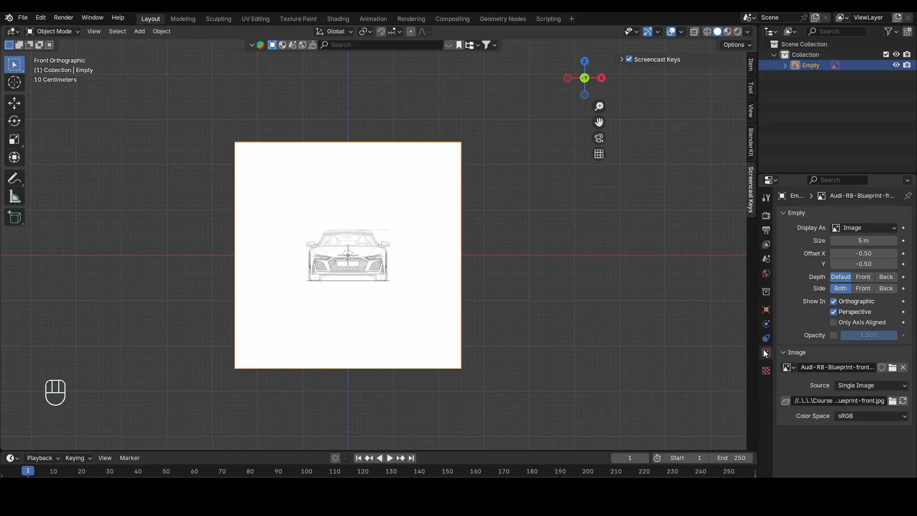
pyautogui.click(864, 289)
pyautogui.press('`')
pyautogui.click(509, 224)
pyautogui.press('`')
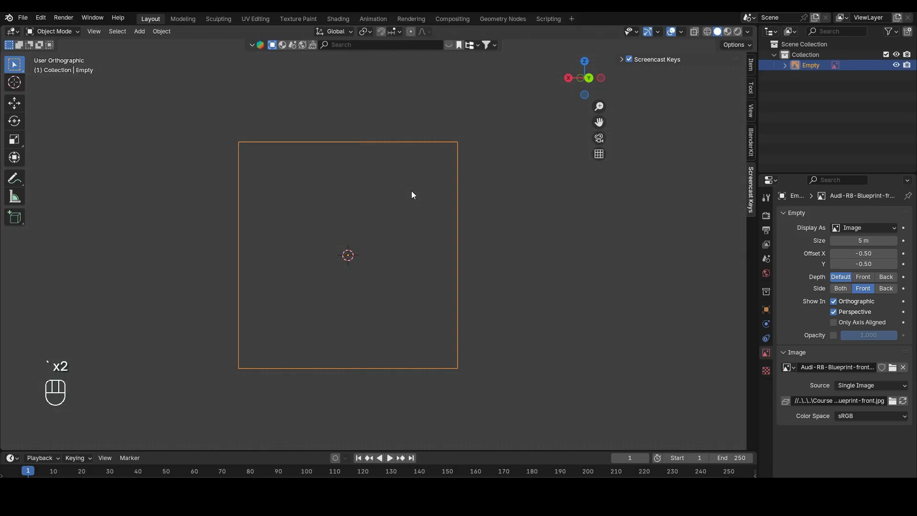
pyautogui.click(411, 191)
pyautogui.scroll(-1, 405, 262)
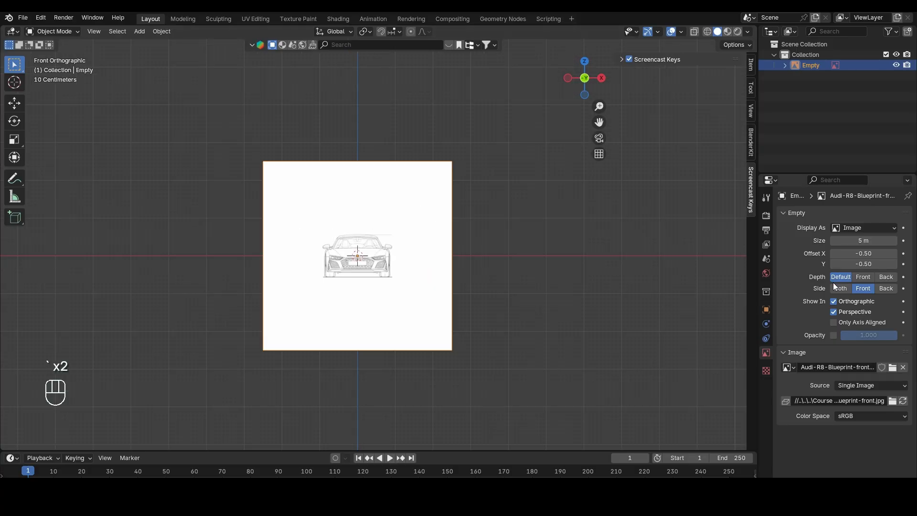
# Step: Add Audi-R8-Blueprint-rear.jpg as a reference image aligned to the back orthographic view
pyautogui.press('`')
pyautogui.click(507, 242)
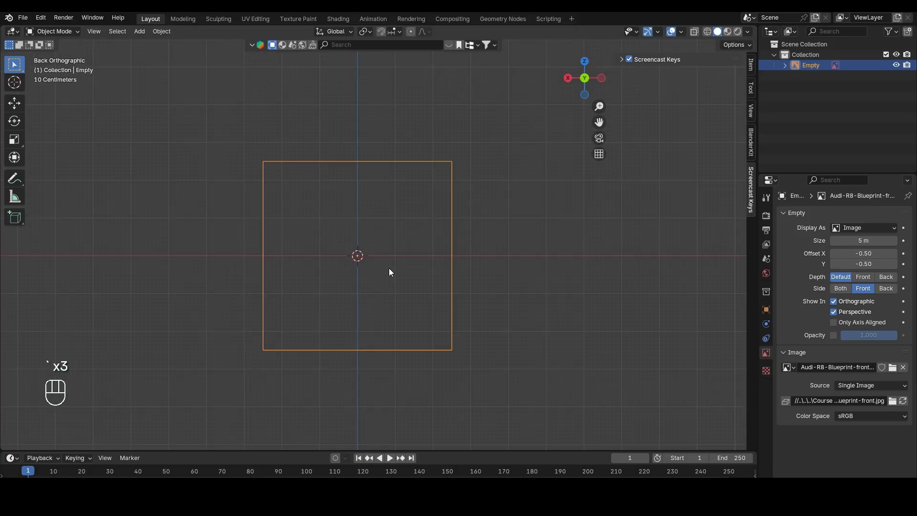
pyautogui.click(541, 258)
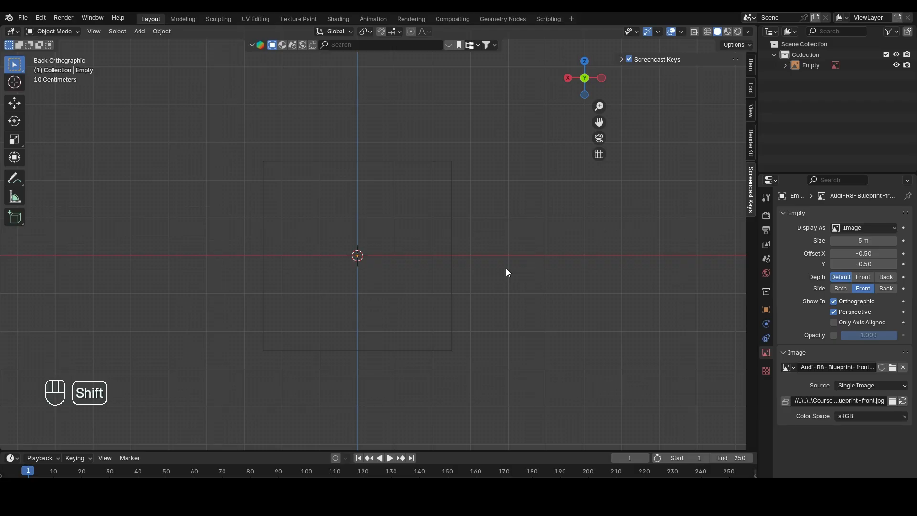
pyautogui.hotkey('shift', 'a')
pyautogui.moveTo(506, 269)
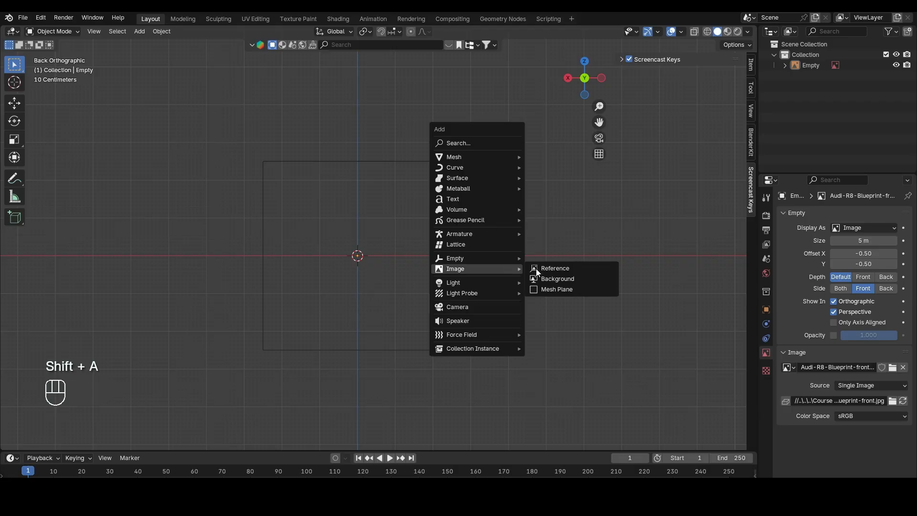
pyautogui.click(566, 269)
pyautogui.click(396, 182)
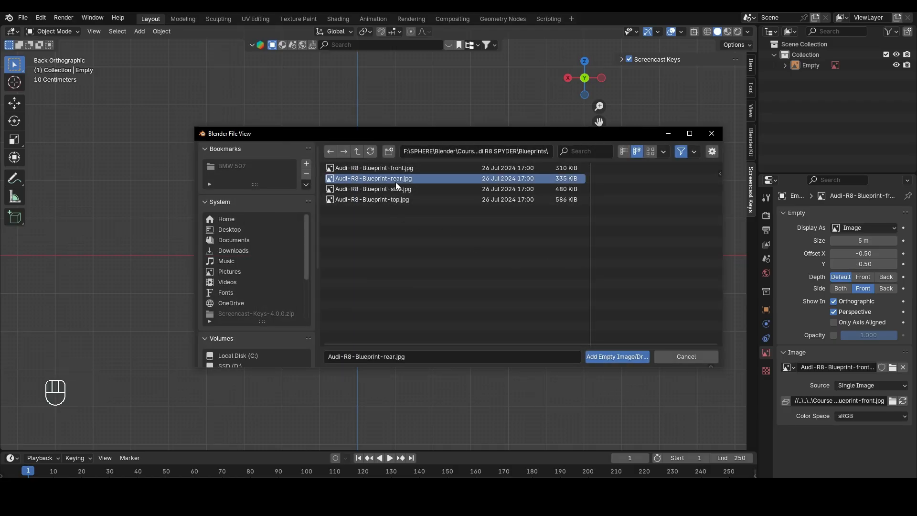
pyautogui.doubleClick(396, 182)
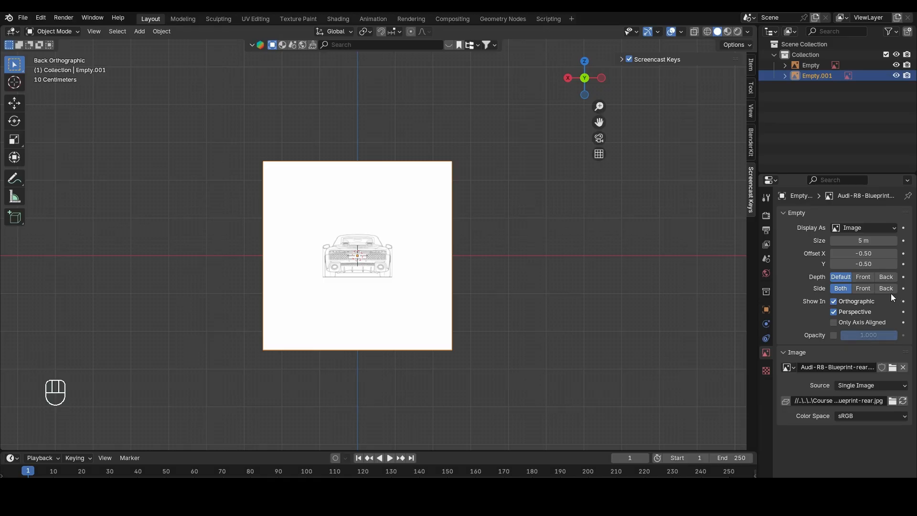
# Step: Set the rear blueprint to show only on its Front side and check both blueprints from the front and back views
pyautogui.press('`')
pyautogui.click(425, 262)
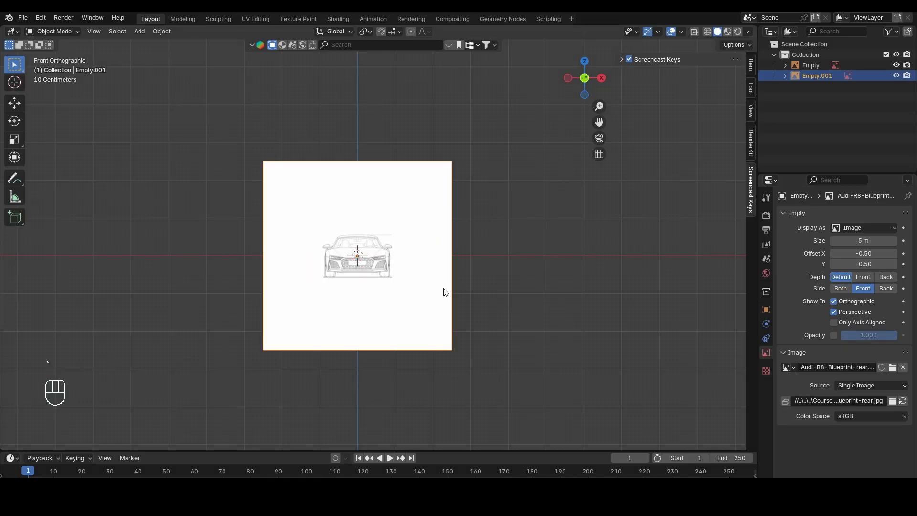
pyautogui.press('`')
pyautogui.click(386, 273)
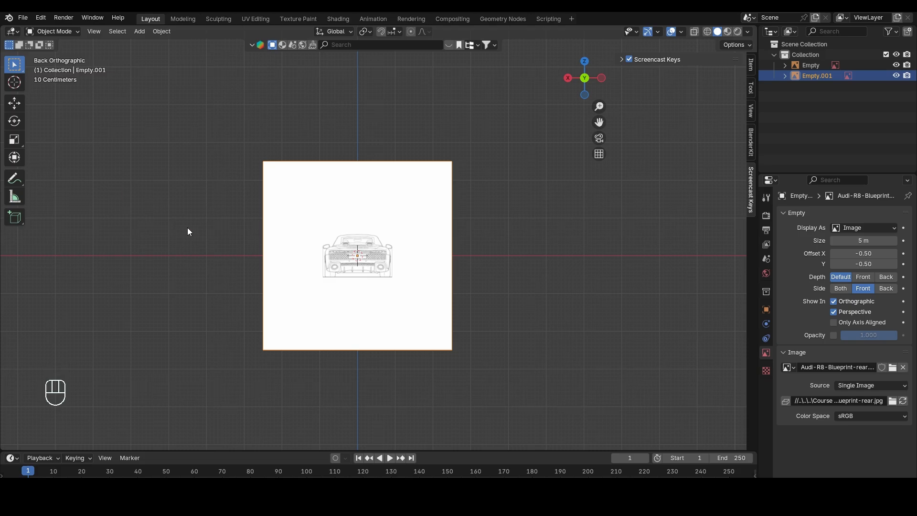
pyautogui.press('`')
pyautogui.click(323, 231)
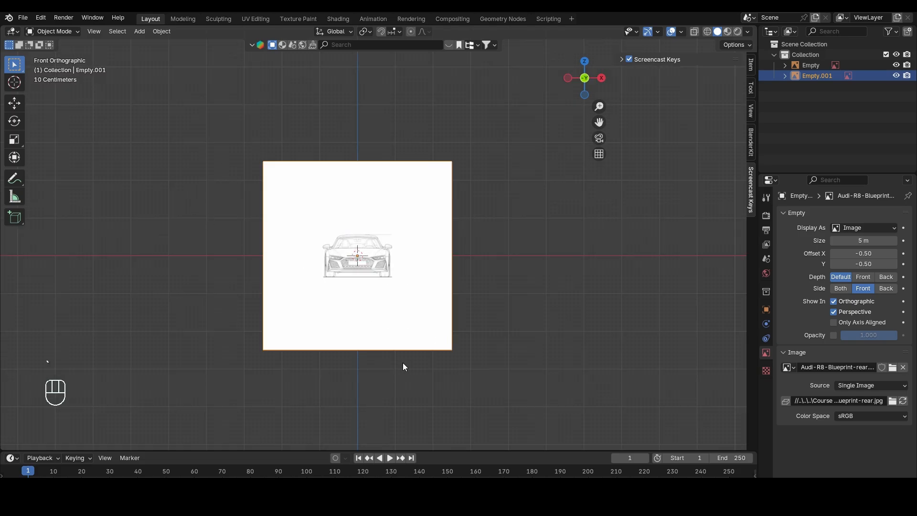
# Step: Add Audi-R8-Blueprint-side.jpg as a reference image aligned to the right orthographic view
pyautogui.scroll(-1, 554, 313)
pyautogui.click(452, 277)
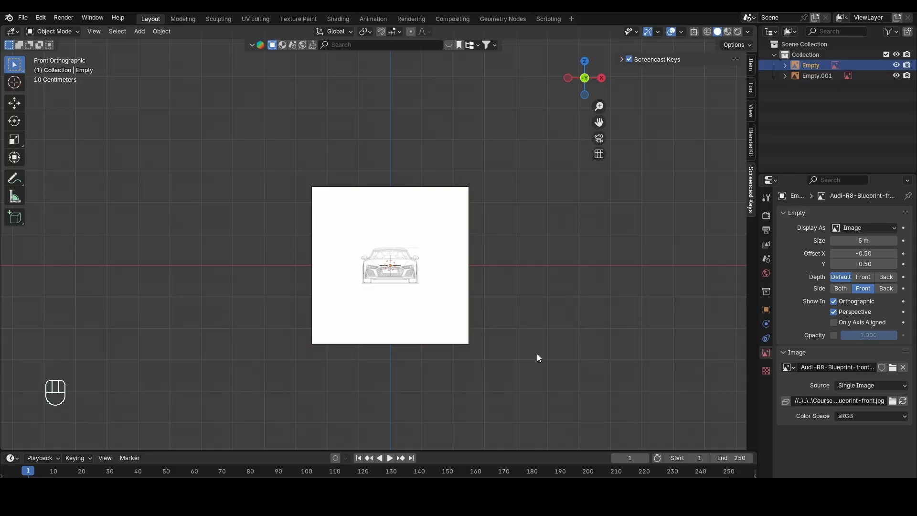
pyautogui.press('`')
pyautogui.click(519, 317)
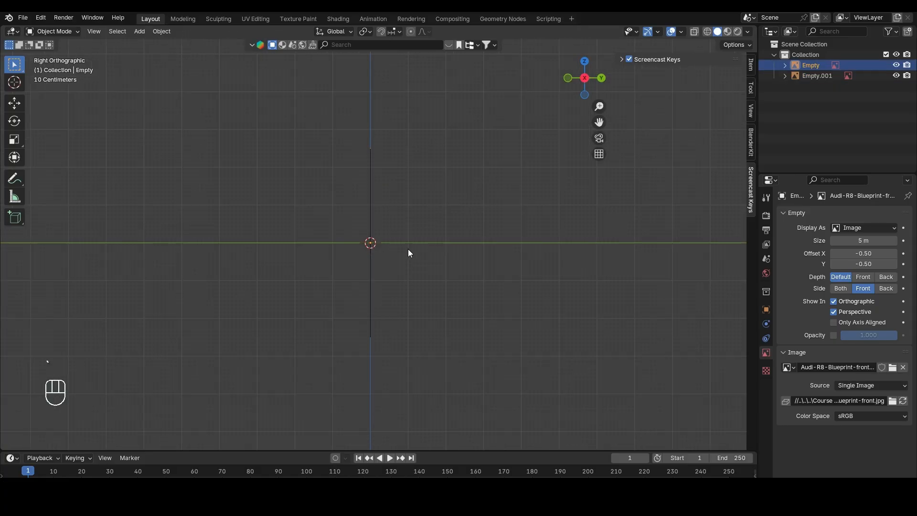
pyautogui.scroll(-1, 408, 253)
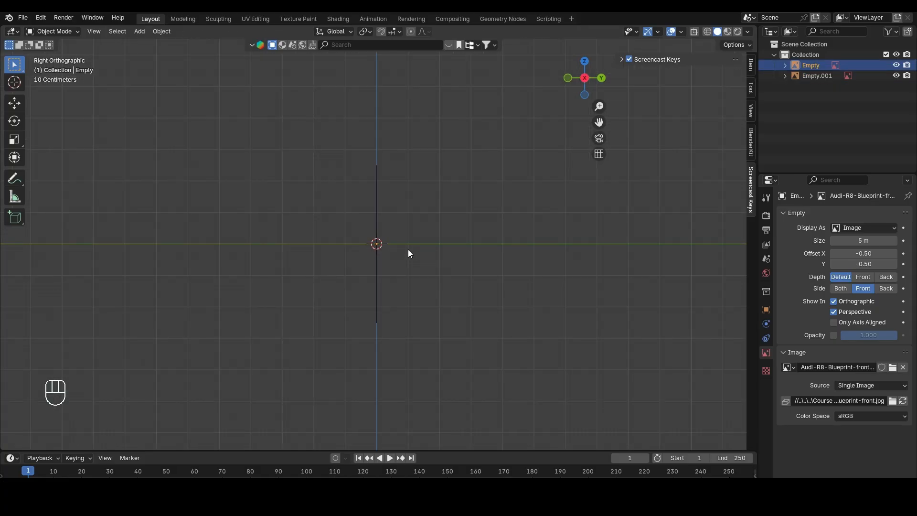
pyautogui.hotkey('shift', 'a')
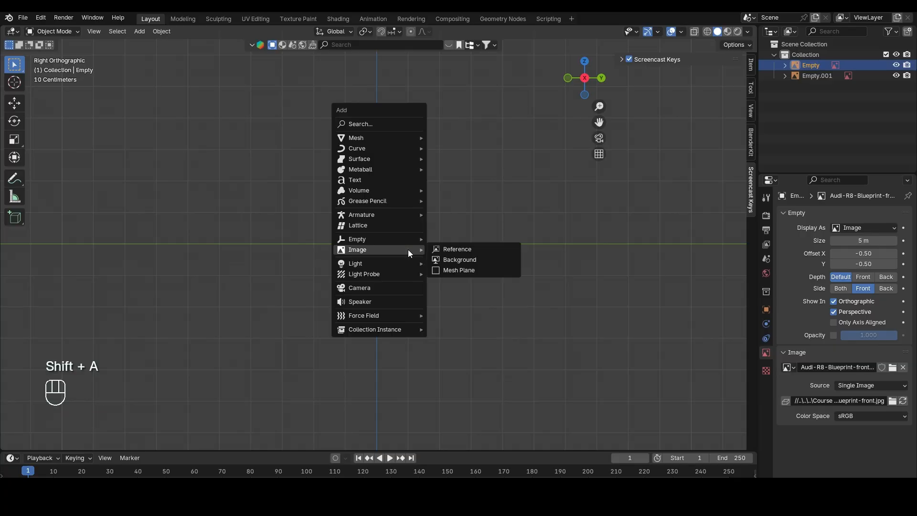
pyautogui.click(510, 247)
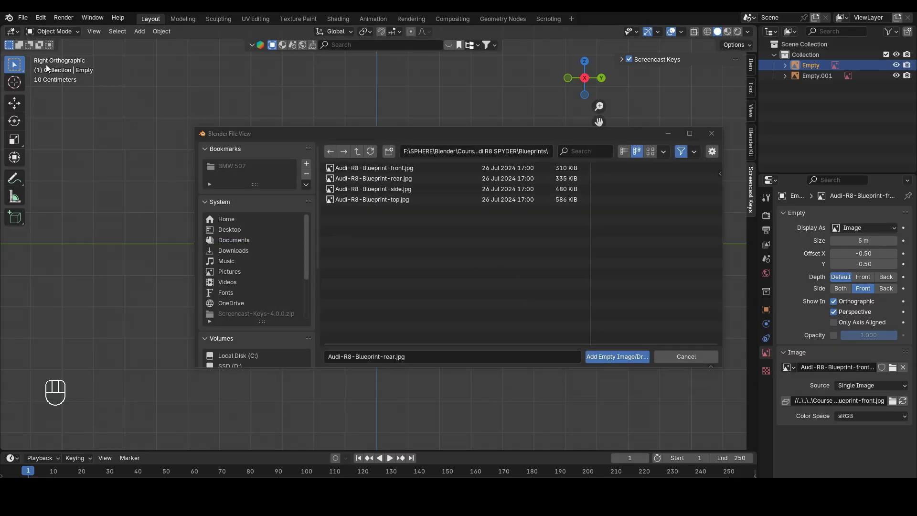
pyautogui.doubleClick(400, 188)
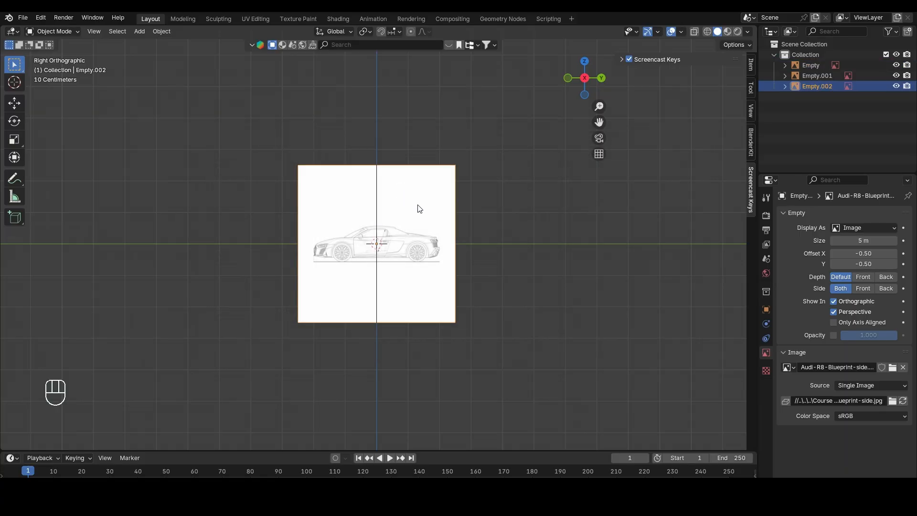
# Step: Set the side blueprint to show only on its Front side and check it from the left view
pyautogui.scroll(1, 358, 234)
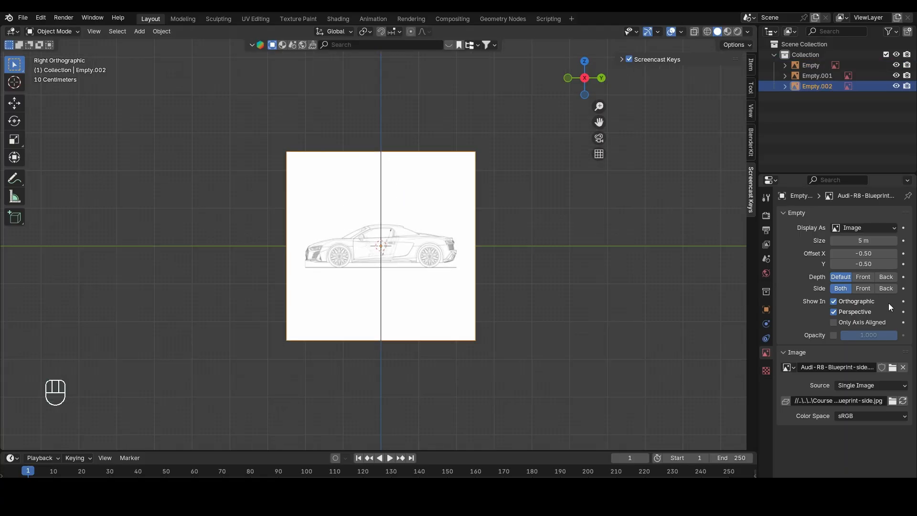
pyautogui.click(863, 288)
pyautogui.press('`')
pyautogui.click(413, 271)
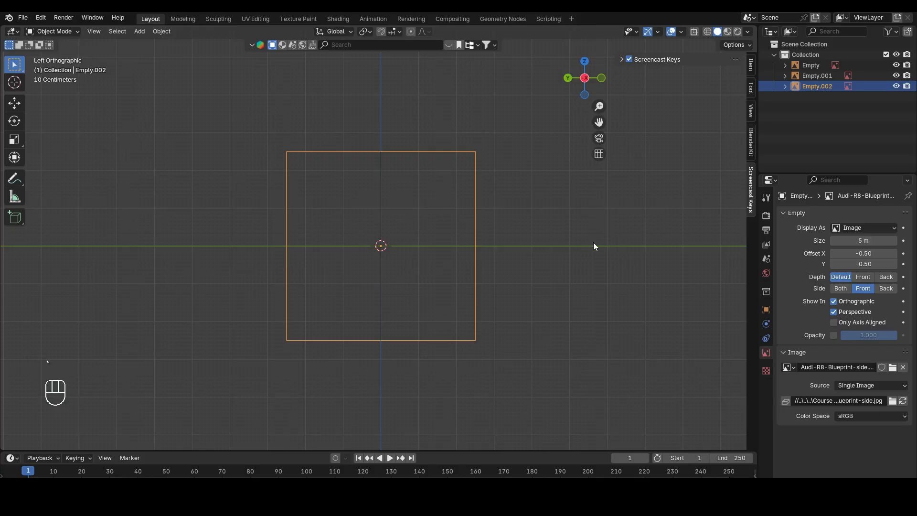
# Step: Add Audi-R8-Blueprint-top.jpg as a reference image aligned to the top orthographic view
pyautogui.press('`')
pyautogui.click(388, 244)
pyautogui.hotkey('shift', 'a')
pyautogui.click(455, 247)
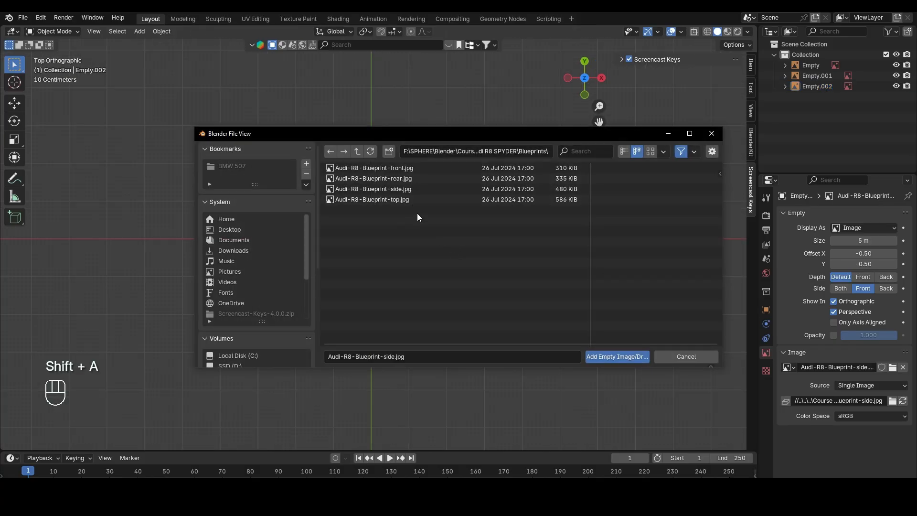
pyautogui.doubleClick(410, 201)
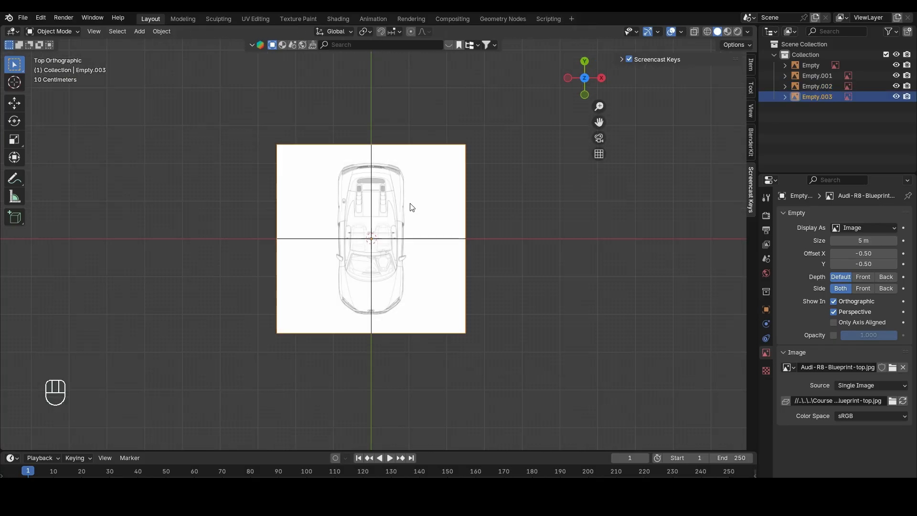
# Step: Set the top blueprint to show only on its Front side and inspect the crossed blueprints in perspective
pyautogui.scroll(-1, 410, 204)
pyautogui.moveTo(307, 303); pyautogui.dragTo(480, 254, button='middle')
pyautogui.click(518, 370)
pyautogui.scroll(1, 431, 265)
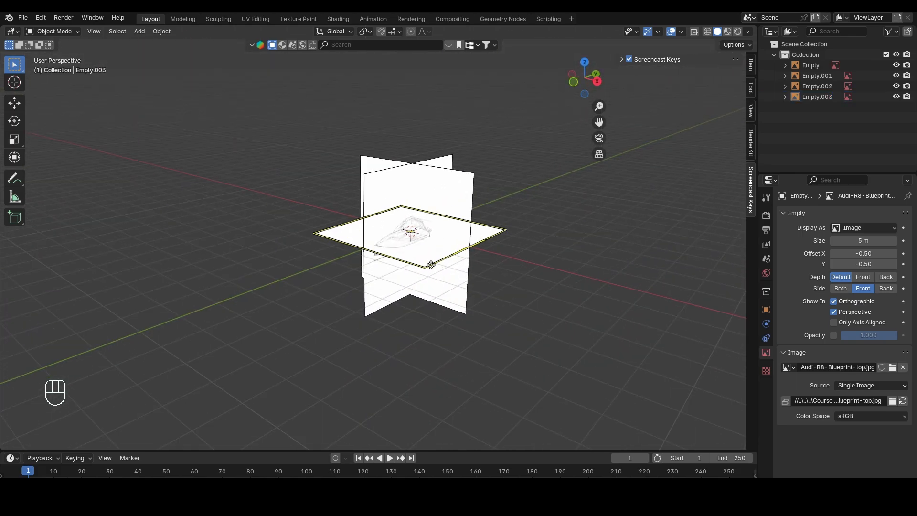
# Step: Add a cube at the origin of the blueprints while in the front orthographic view
pyautogui.click(424, 207)
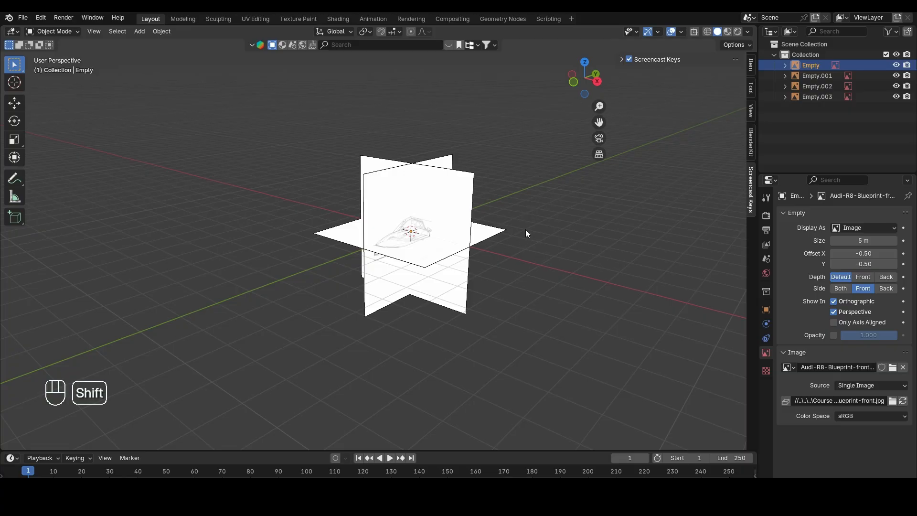
pyautogui.press('`')
pyautogui.keyDown('shift'); pyautogui.moveTo(543, 244); pyautogui.dragTo(520, 271, button='middle'); pyautogui.keyUp('shift')
pyautogui.scroll(1, 520, 244)
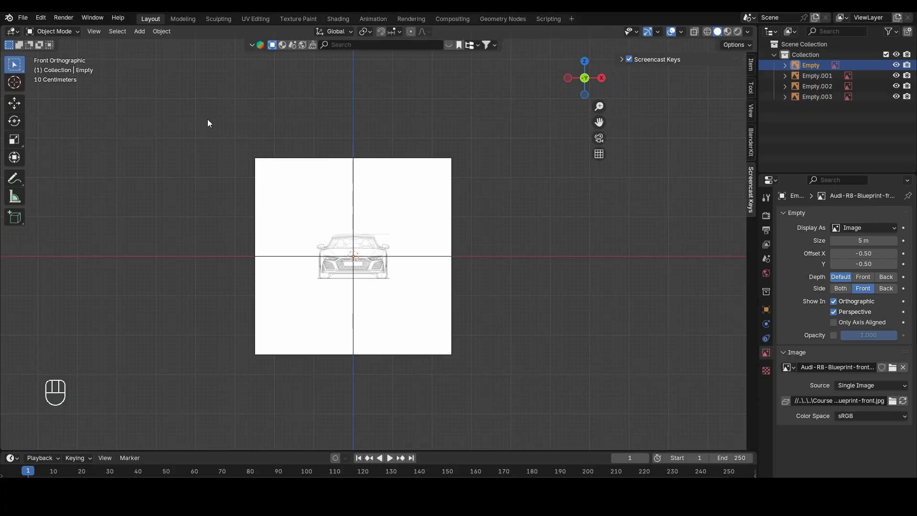
pyautogui.hotkey('shift', 'a')
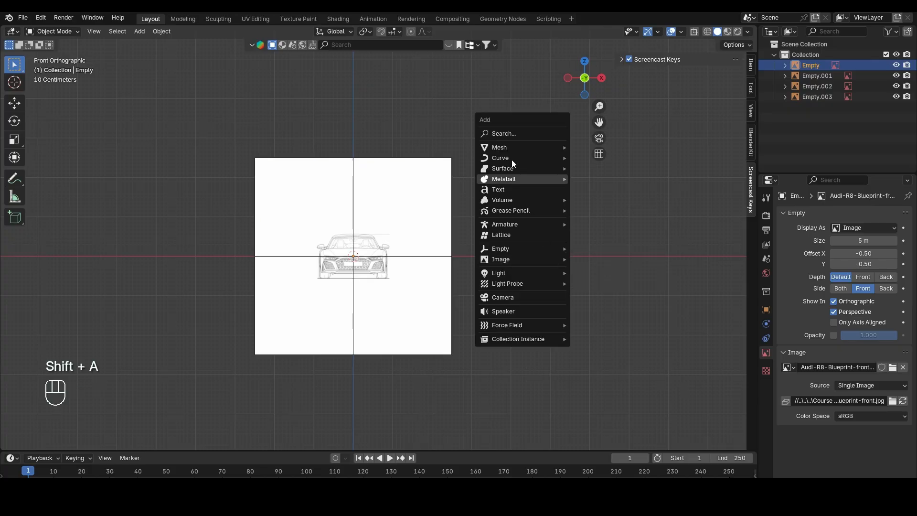
pyautogui.moveTo(501, 148)
pyautogui.click(597, 157)
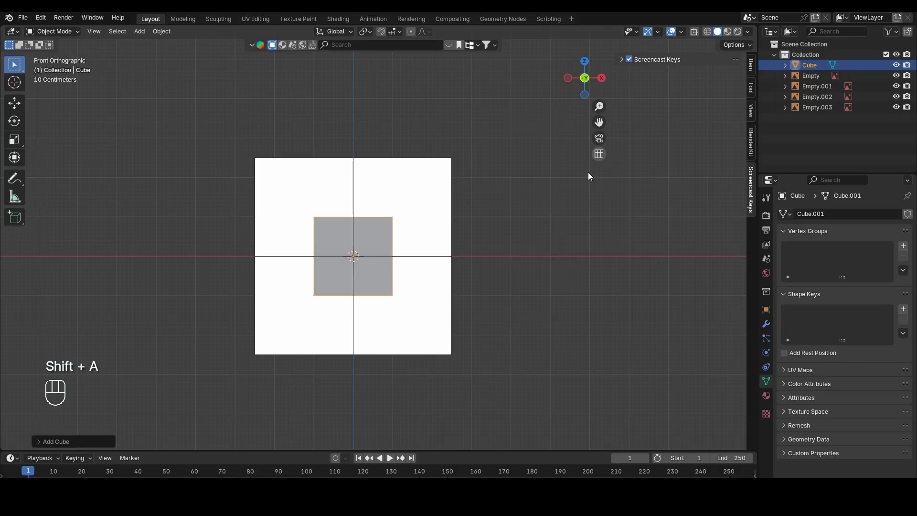
# Step: Compare the cube with the side blueprint in the right orthographic view with X-ray on
pyautogui.scroll(-1, 473, 263)
pyautogui.moveTo(479, 286); pyautogui.dragTo(433, 317, button='middle')
pyautogui.press('`')
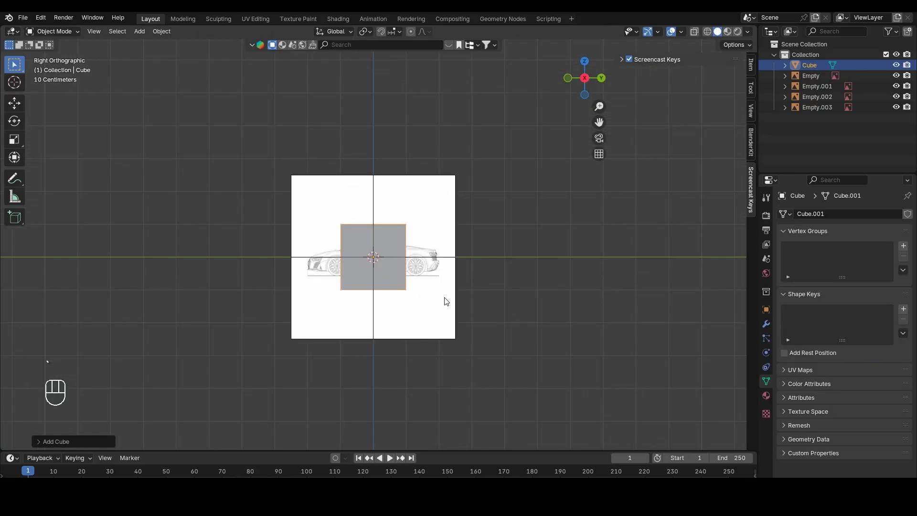
pyautogui.scroll(4, 406, 269)
pyautogui.scroll(1, 405, 268)
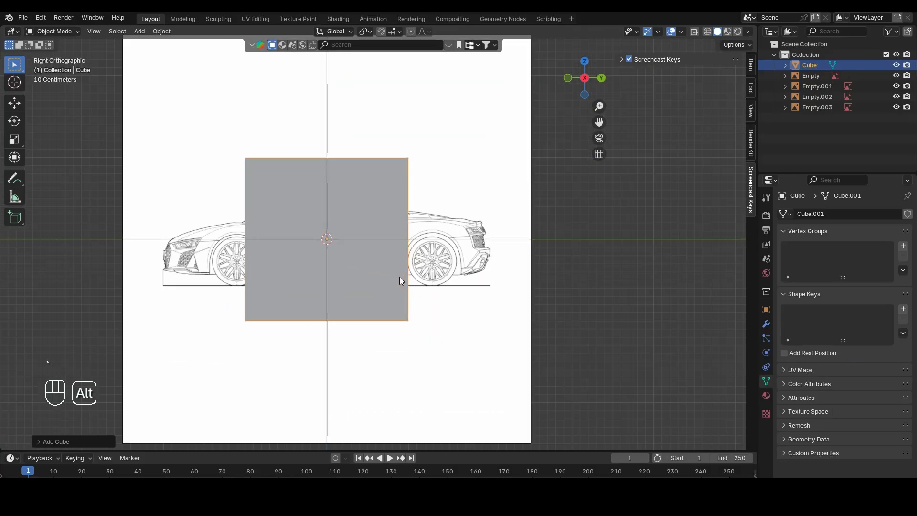
pyautogui.hotkey('alt', 'z')
pyautogui.keyDown('shift'); pyautogui.moveTo(399, 276); pyautogui.dragTo(415, 273, button='middle'); pyautogui.keyUp('shift')
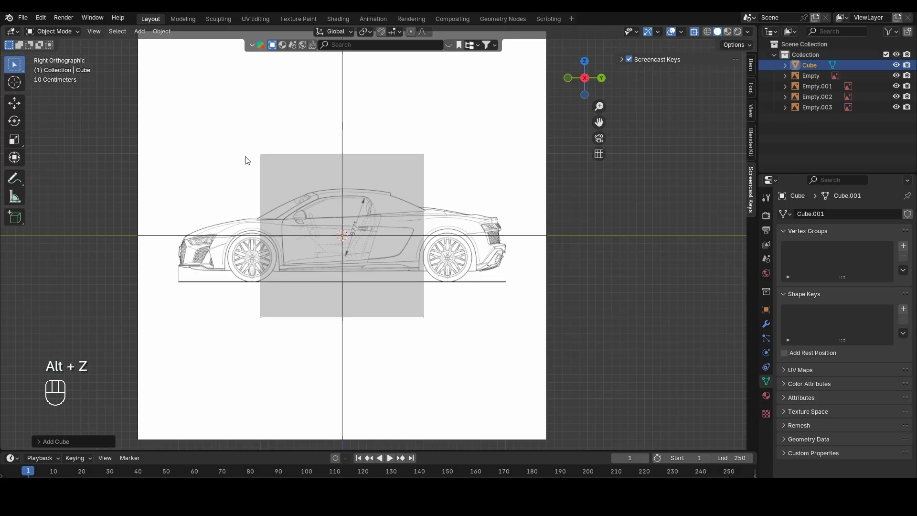
# Step: Enable the Selectable restriction toggle for the objects listed in the outliner
pyautogui.click(295, 191)
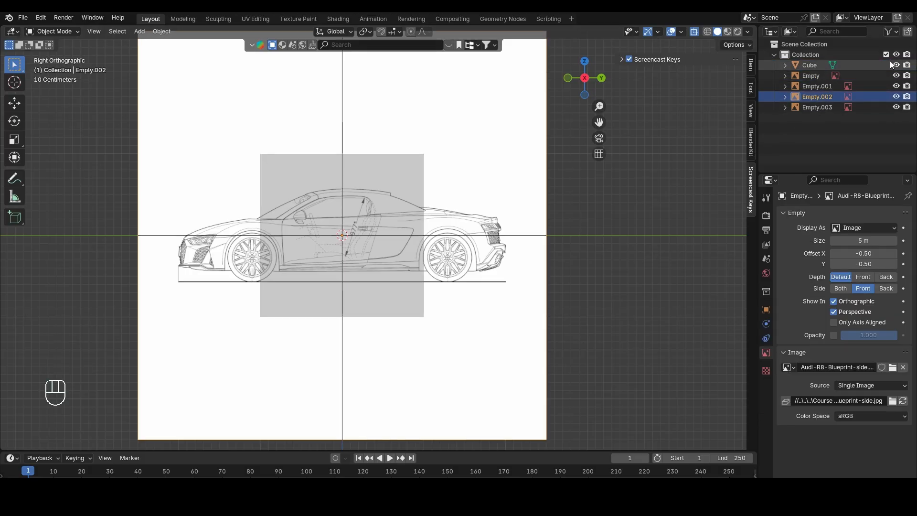
pyautogui.click(895, 32)
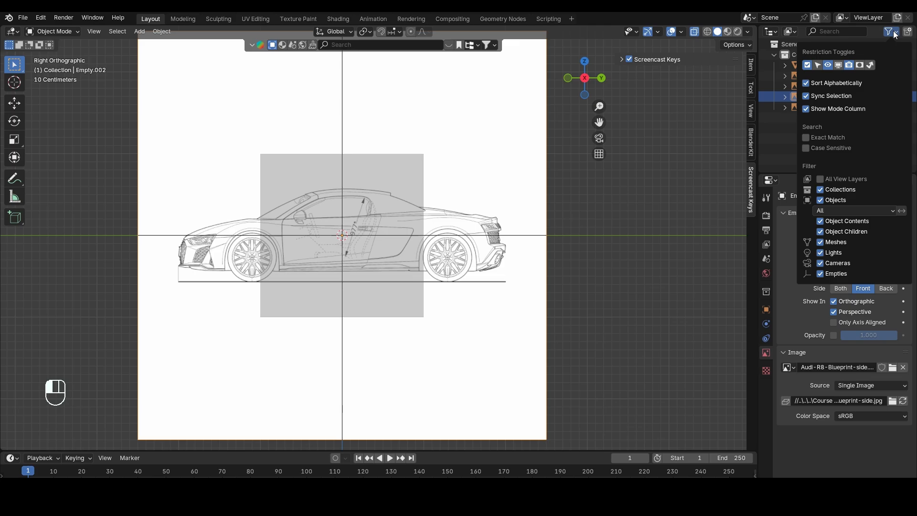
pyautogui.click(816, 65)
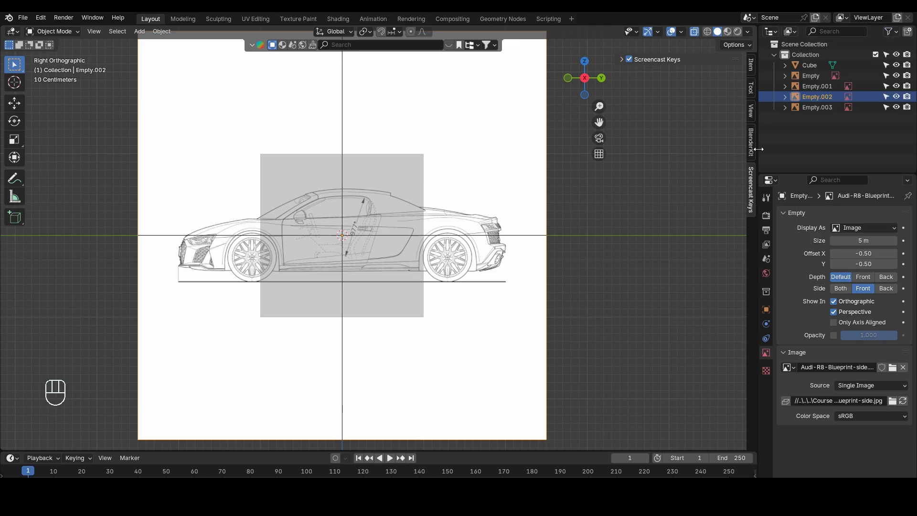
# Step: Turn X-ray off and select the cube among the blueprints in a perspective view
pyautogui.scroll(-3, 317, 227)
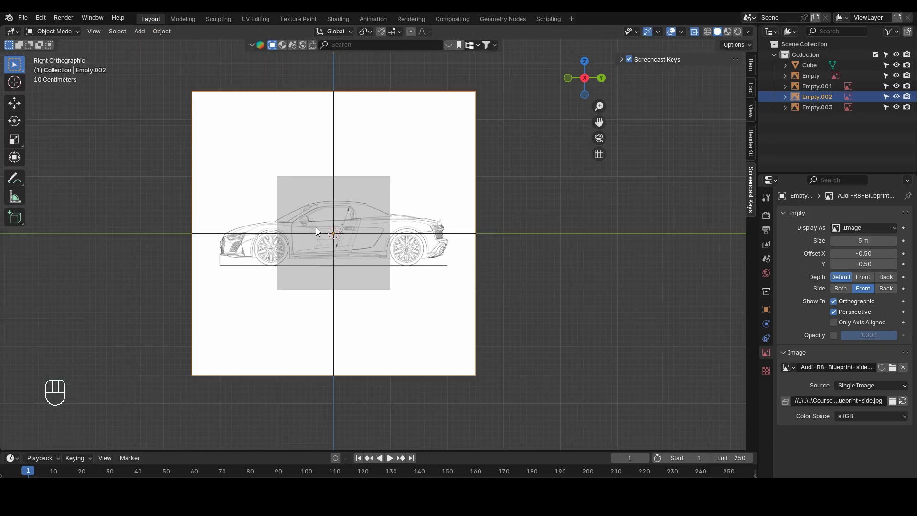
pyautogui.moveTo(316, 228); pyautogui.dragTo(344, 241, button='middle')
pyautogui.click(317, 243)
pyautogui.hotkey('alt', 'z')
pyautogui.click(452, 233)
pyautogui.click(334, 253)
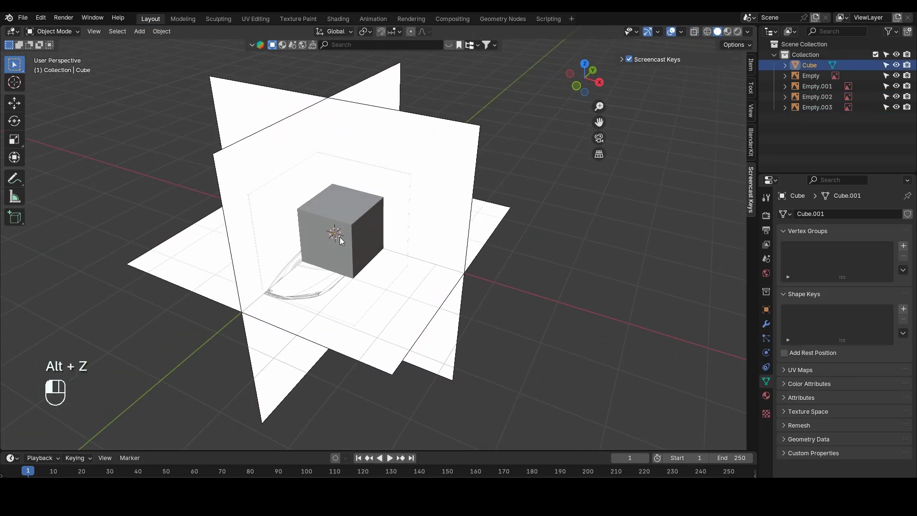
# Step: Try moving the top blueprint and the cube freely in the perspective view, and undo the move
pyautogui.click(339, 237)
pyautogui.press('g')
pyautogui.click(359, 206)
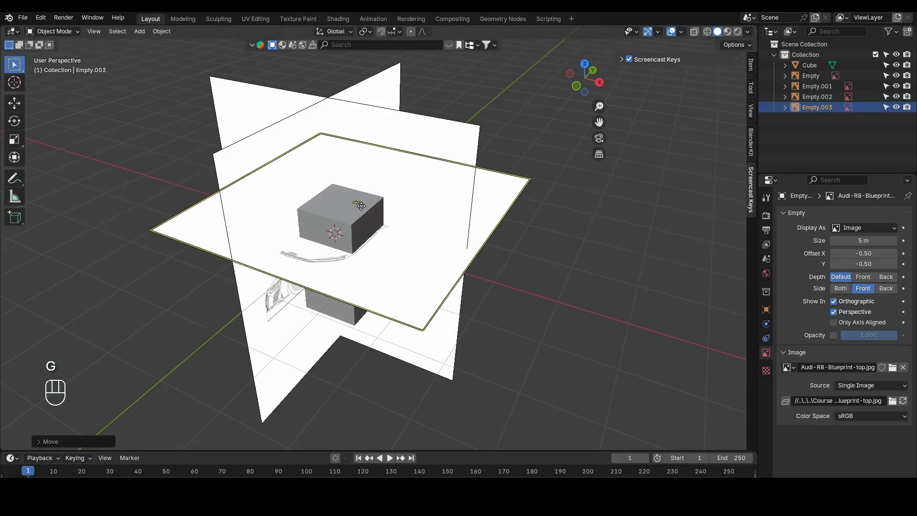
pyautogui.hotkey('ctrl', 'z')
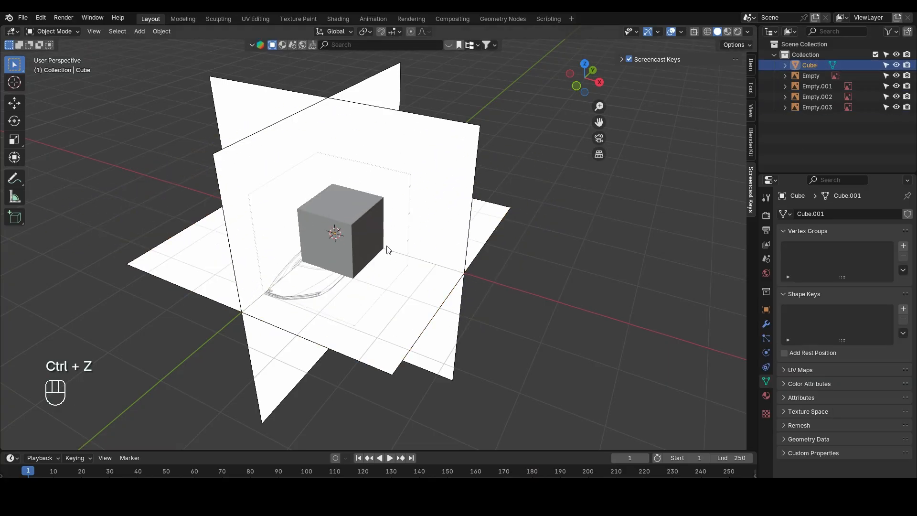
pyautogui.press('g')
pyautogui.rightClick(427, 227)
pyautogui.press('g')
pyautogui.rightClick(145, 176)
# Step: Make the cube unselectable and test whether it can be selected in the viewport
pyautogui.click(887, 66)
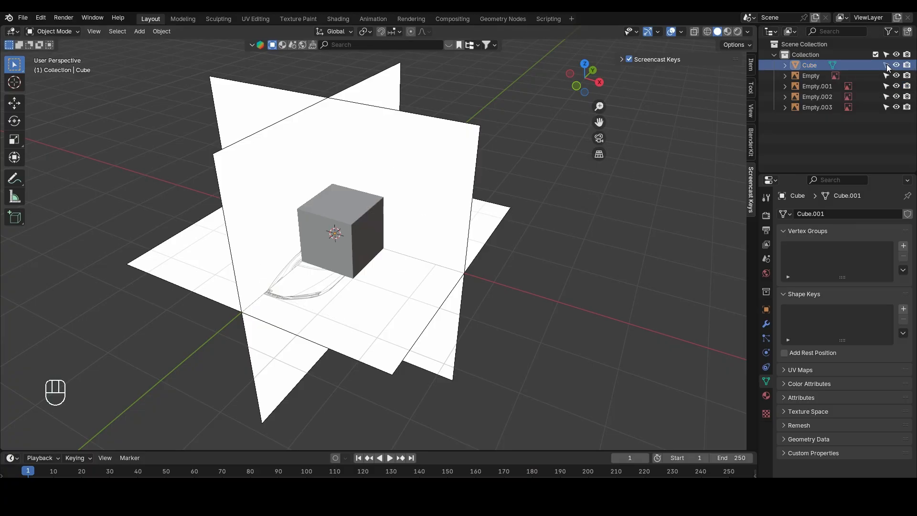
pyautogui.click(337, 249)
pyautogui.click(337, 234)
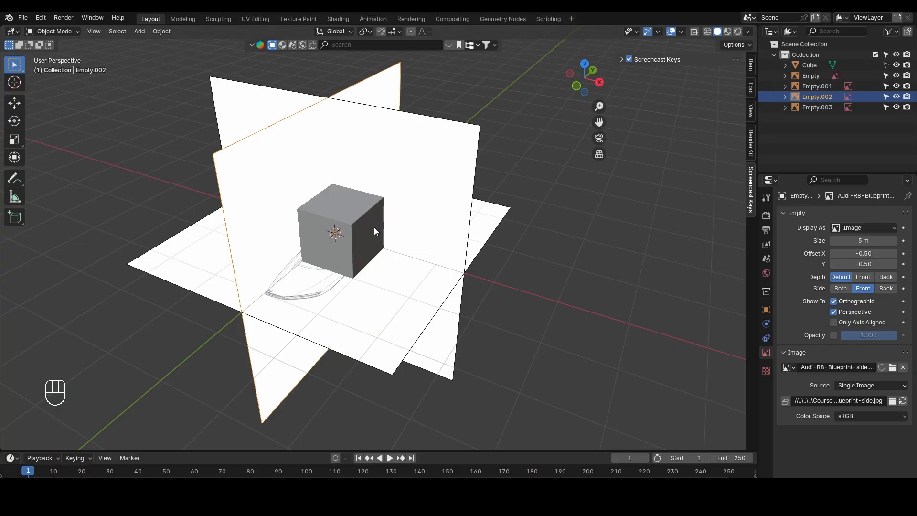
pyautogui.click(358, 231)
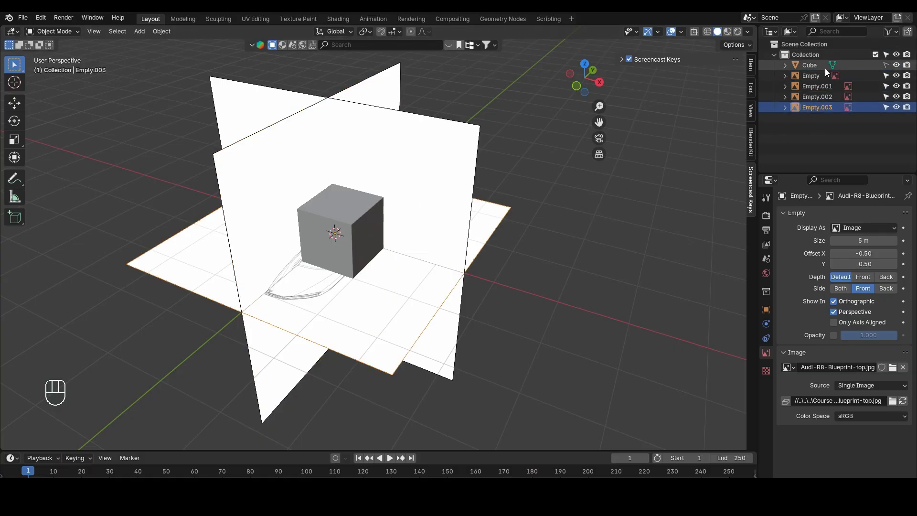
# Step: Make the cube selectable again and enter its Edit Mode in the right orthographic view with X-ray on
pyautogui.click(856, 54)
pyautogui.click(786, 65)
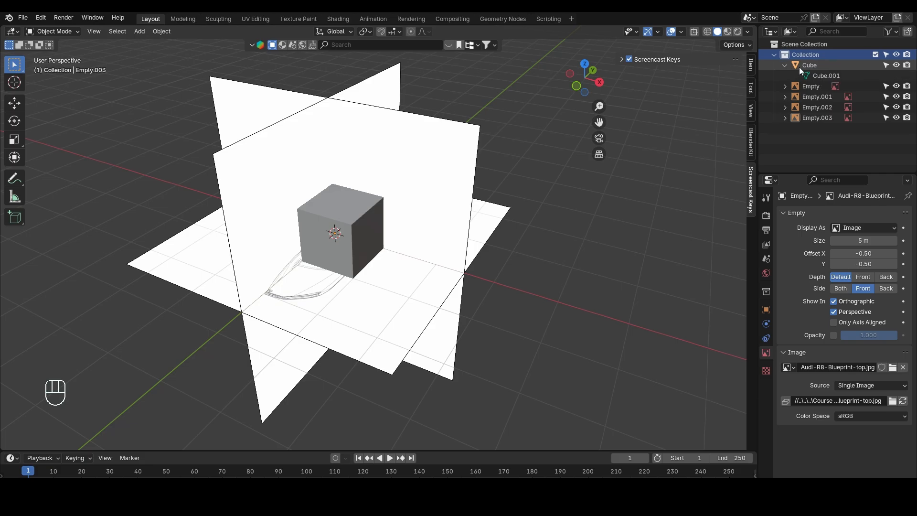
pyautogui.click(798, 66)
pyautogui.press('KP_3')
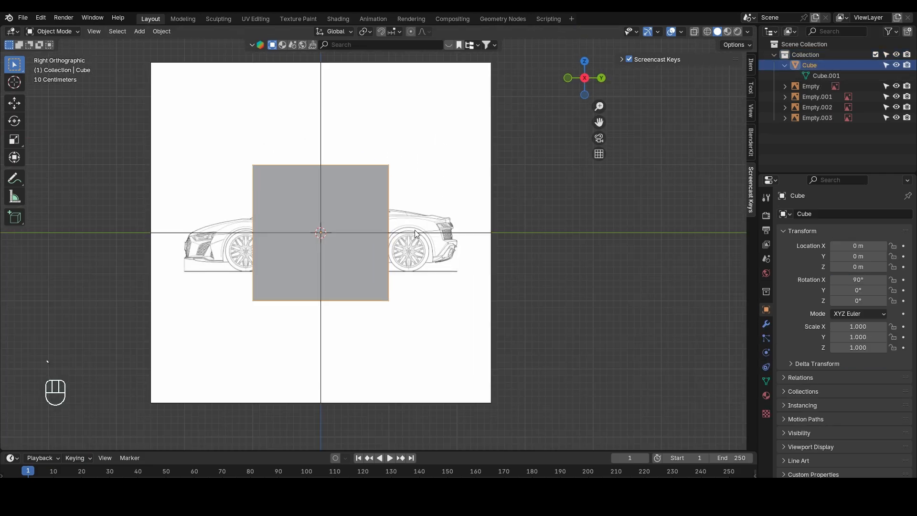
pyautogui.hotkey('alt', 'z')
pyautogui.press('Tab')
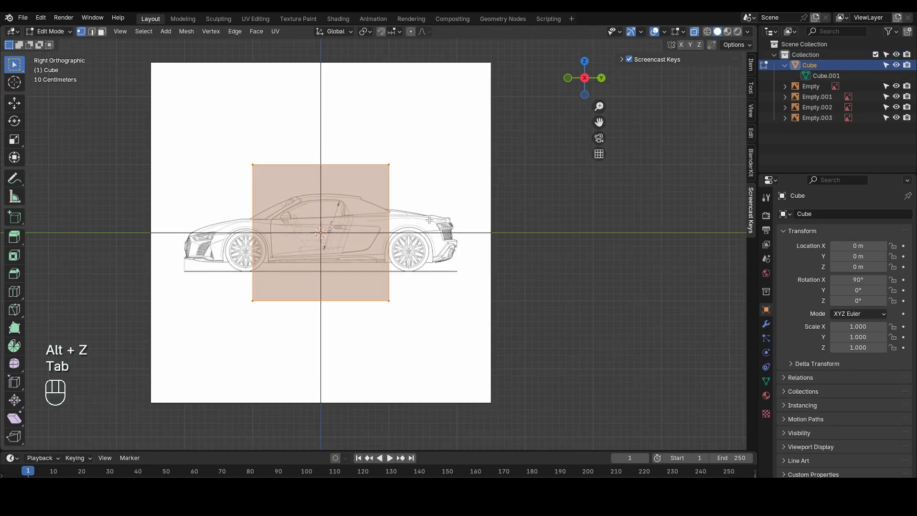
# Step: Scale the cube along Y to roughly match the car's length in the right side view
pyautogui.keyDown('shift'); pyautogui.moveTo(430, 219); pyautogui.dragTo(443, 220, button='middle'); pyautogui.keyUp('shift')
pyautogui.scroll(2, 443, 220)
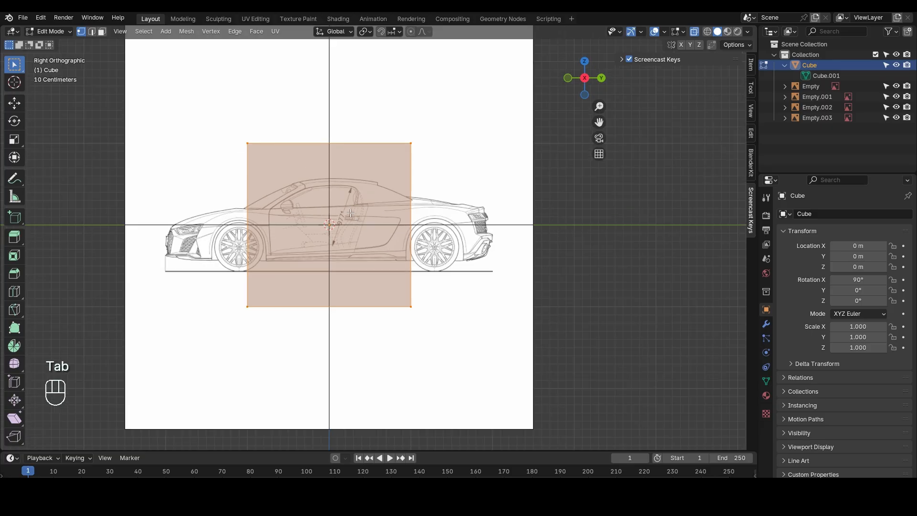
pyautogui.press('s')
pyautogui.rightClick(282, 226)
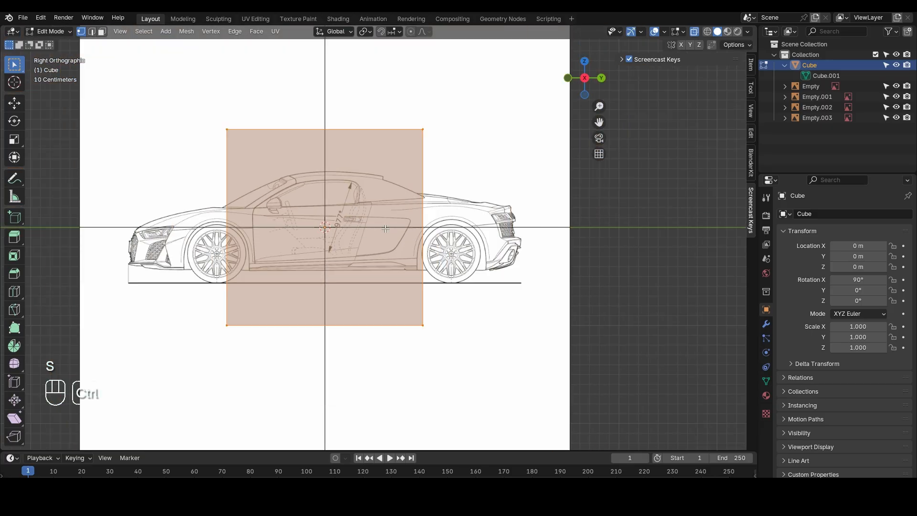
pyautogui.scroll(-2, 248, 210)
pyautogui.scroll(1, 369, 236)
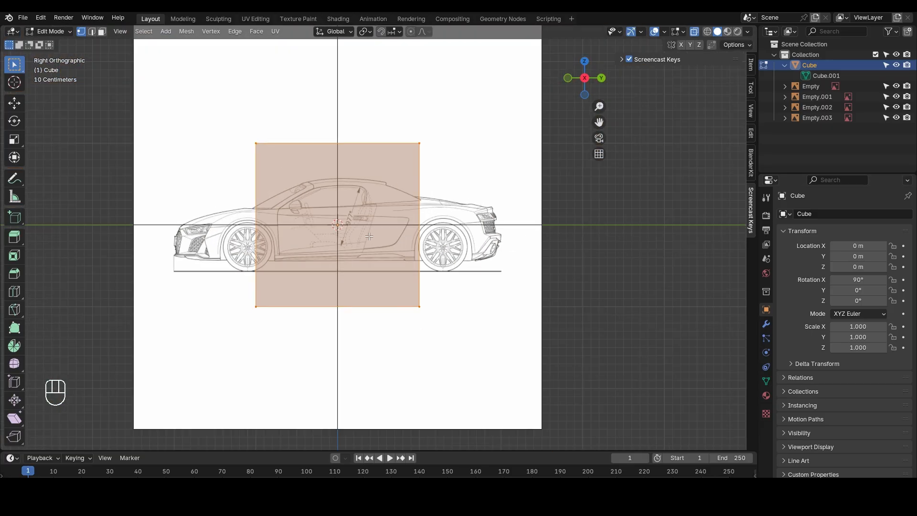
pyautogui.press('s')
pyautogui.press('y')
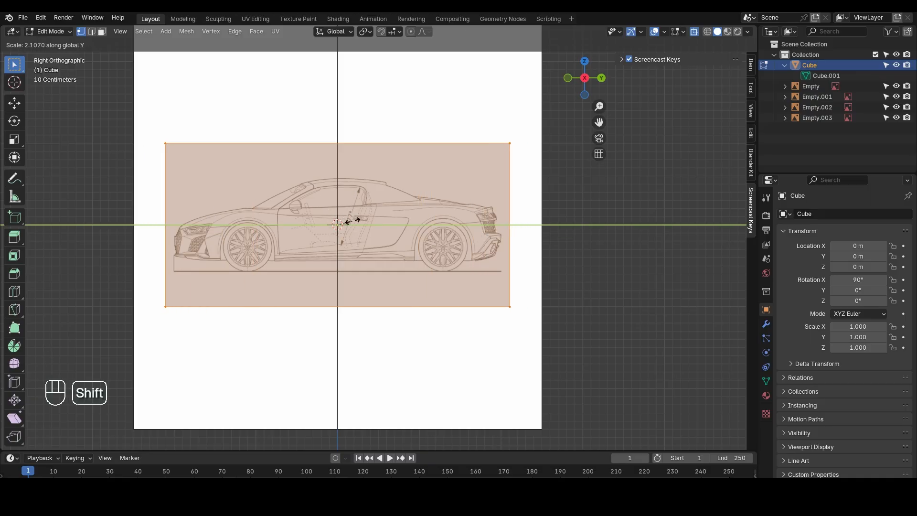
pyautogui.click(346, 232)
# Step: Fine-tune the cube's Y scale so its edge meets the front end of the side blueprint, and check the rear end
pyautogui.scroll(8, 179, 242)
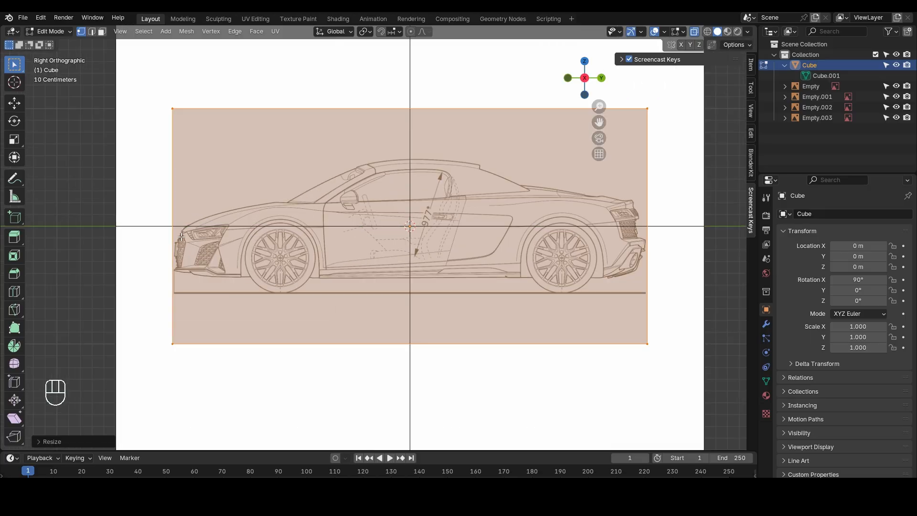
pyautogui.scroll(1, 179, 242)
pyautogui.keyDown('shift'); pyautogui.moveTo(179, 242); pyautogui.dragTo(206, 161, button='middle'); pyautogui.keyUp('shift')
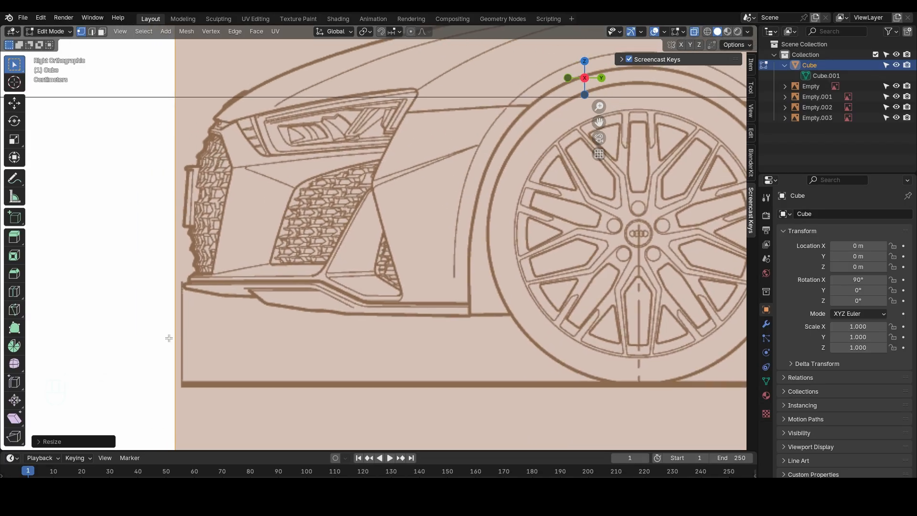
pyautogui.press('s')
pyautogui.press('y')
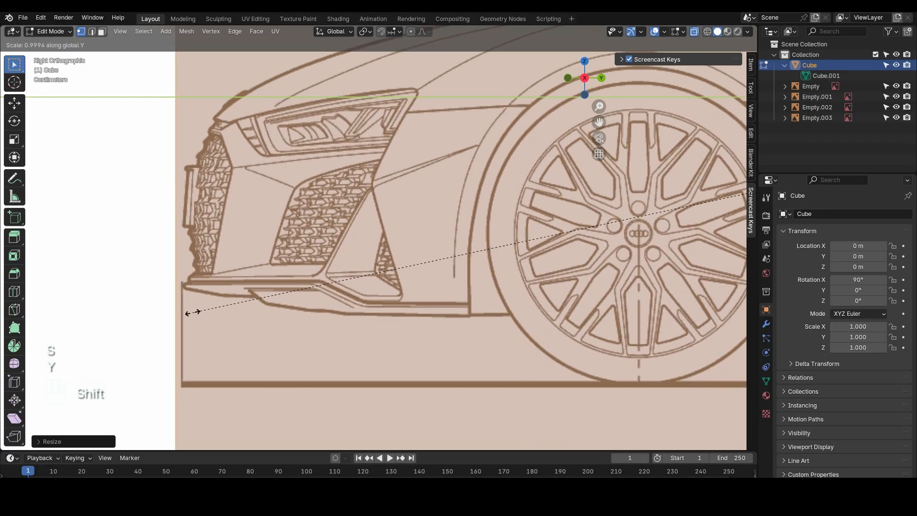
pyautogui.click(254, 300)
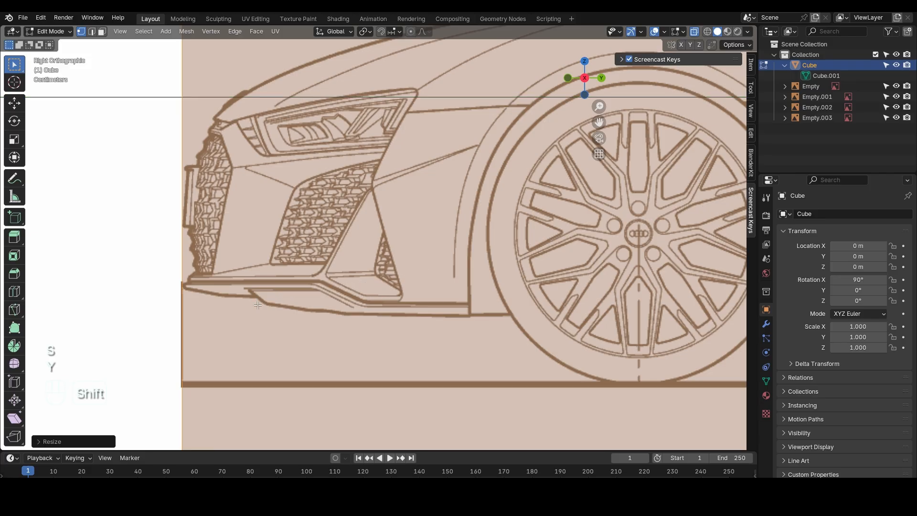
pyautogui.scroll(-4, 254, 300)
pyautogui.keyDown('shift'); pyautogui.moveTo(501, 277); pyautogui.dragTo(447, 302, button='middle'); pyautogui.keyUp('shift')
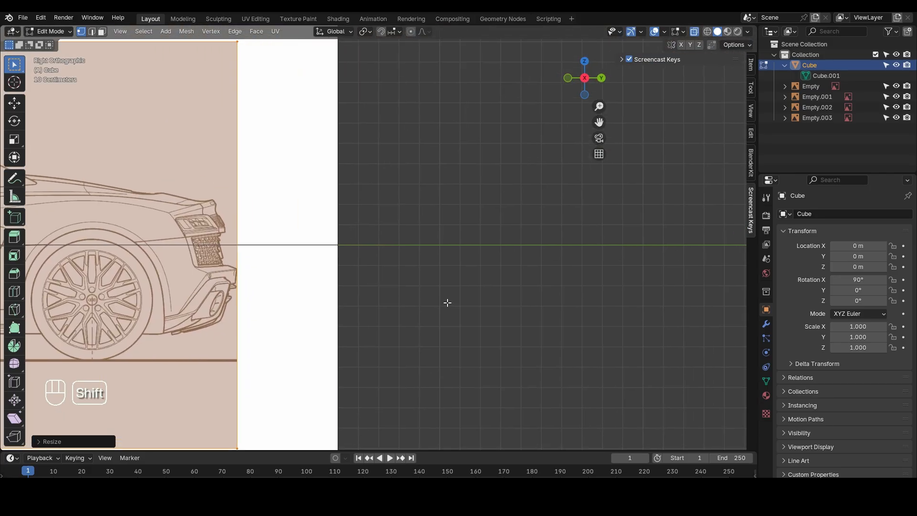
pyautogui.keyDown('shift'); pyautogui.moveTo(254, 305); pyautogui.dragTo(342, 311, button='middle'); pyautogui.keyUp('shift')
pyautogui.scroll(3, 317, 303)
pyautogui.scroll(-9, 314, 301)
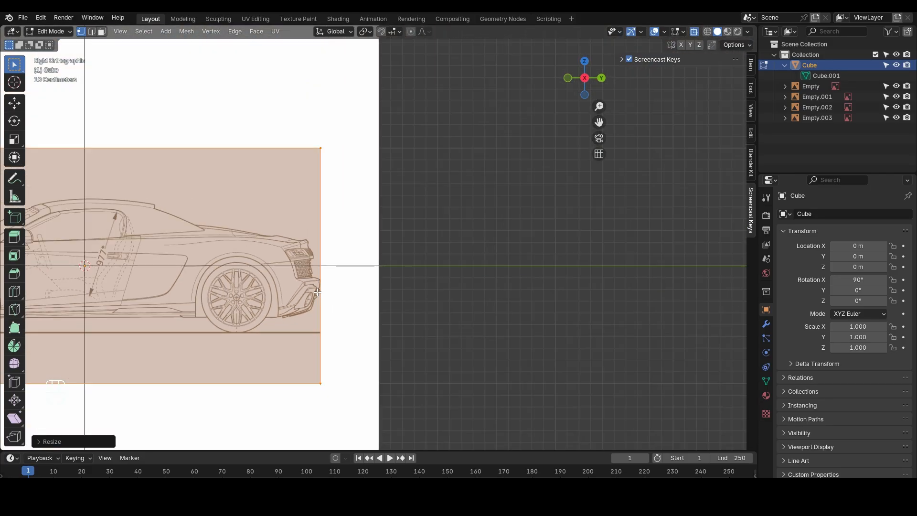
# Step: Check the cube in the front orthographic view, leave Edit Mode and select the side blueprint in a perspective view
pyautogui.press('`')
pyautogui.click(210, 232)
pyautogui.scroll(-1, 205, 225)
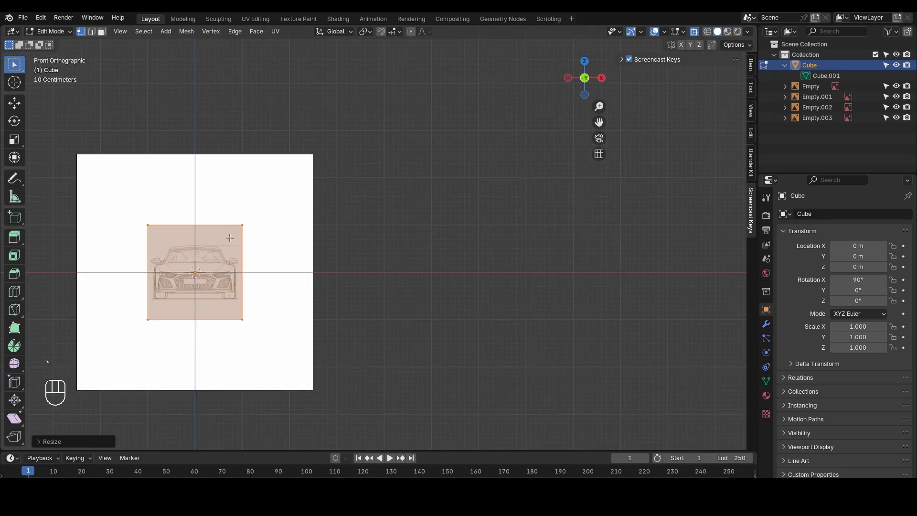
pyautogui.moveTo(230, 235); pyautogui.dragTo(195, 285, button='middle')
pyautogui.press('Tab')
pyautogui.moveTo(290, 292); pyautogui.dragTo(303, 278, button='middle')
pyautogui.click(148, 219)
pyautogui.click(205, 241)
pyautogui.moveTo(206, 245); pyautogui.dragTo(126, 169, button='middle')
pyautogui.moveTo(233, 269); pyautogui.dragTo(162, 240, button='middle')
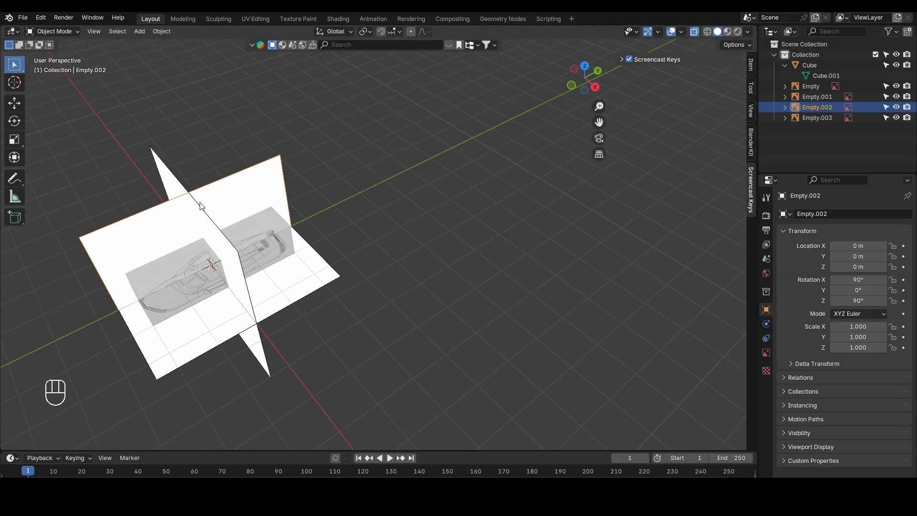
# Step: Try moving the cube freely among the blueprints in perspective, and undo the move
pyautogui.click(213, 216)
pyautogui.press('g')
pyautogui.click(212, 216)
pyautogui.hotkey('ctrl', 'z')
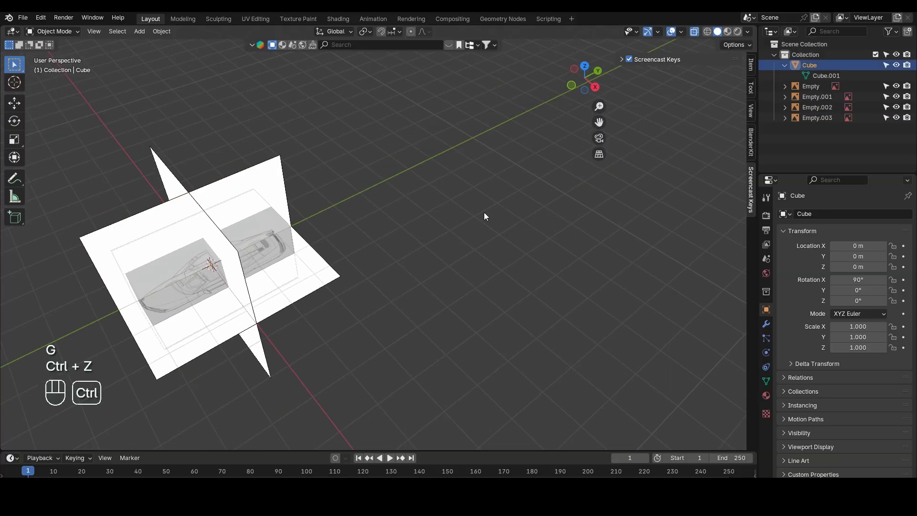
# Step: Make the cube unselectable in the viewport and inspect the blueprints around it
pyautogui.click(886, 65)
pyautogui.moveTo(549, 230); pyautogui.dragTo(586, 210, button='middle')
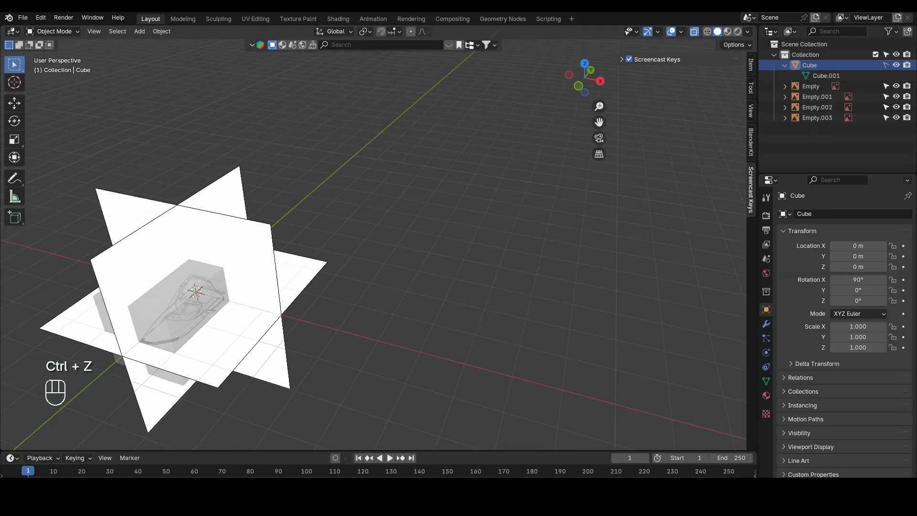
pyautogui.keyDown('shift'); pyautogui.moveTo(264, 281); pyautogui.dragTo(322, 263, button='middle'); pyautogui.keyUp('shift')
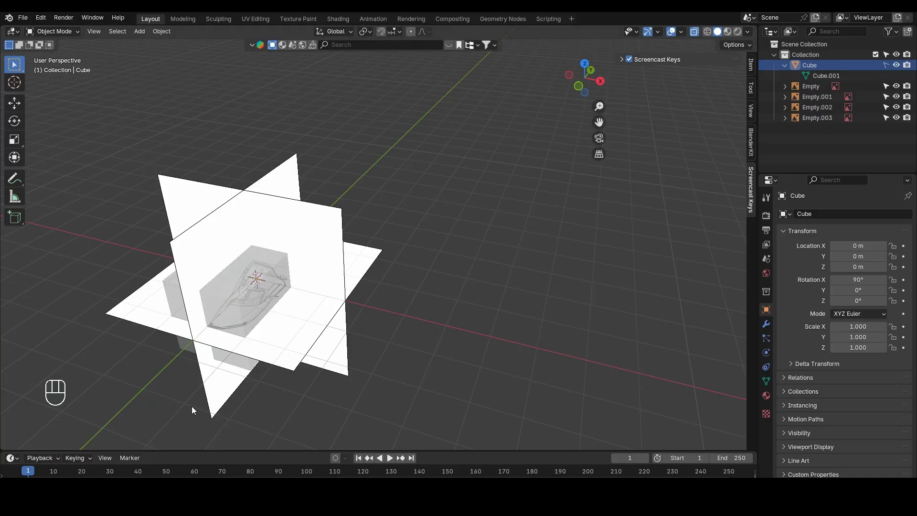
pyautogui.press('KP_7')
pyautogui.moveTo(277, 334); pyautogui.dragTo(210, 225, button='middle')
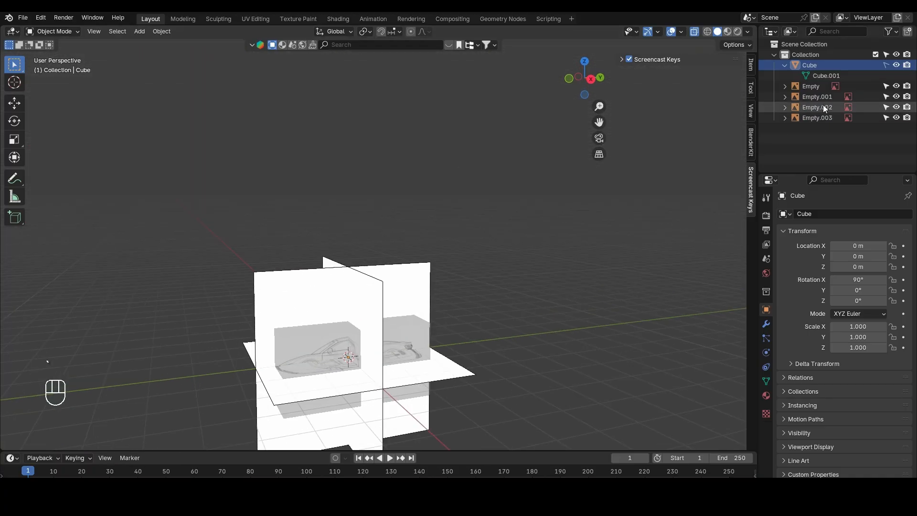
# Step: Identify the front blueprint with a cancelled test move, rename it Front and make it unselectable
pyautogui.click(803, 87)
pyautogui.press('KP_1')
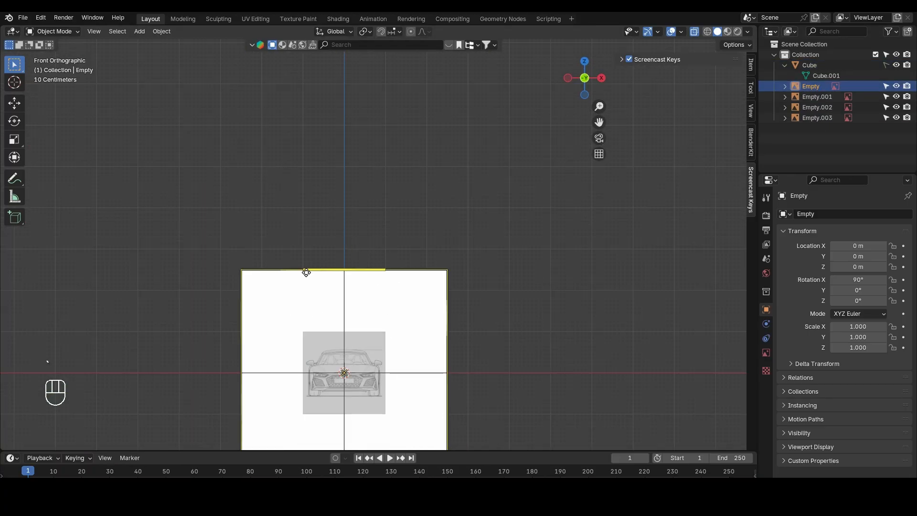
pyautogui.keyDown('shift'); pyautogui.moveTo(282, 299); pyautogui.dragTo(271, 242, button='middle'); pyautogui.keyUp('shift')
pyautogui.press('g')
pyautogui.rightClick(172, 169)
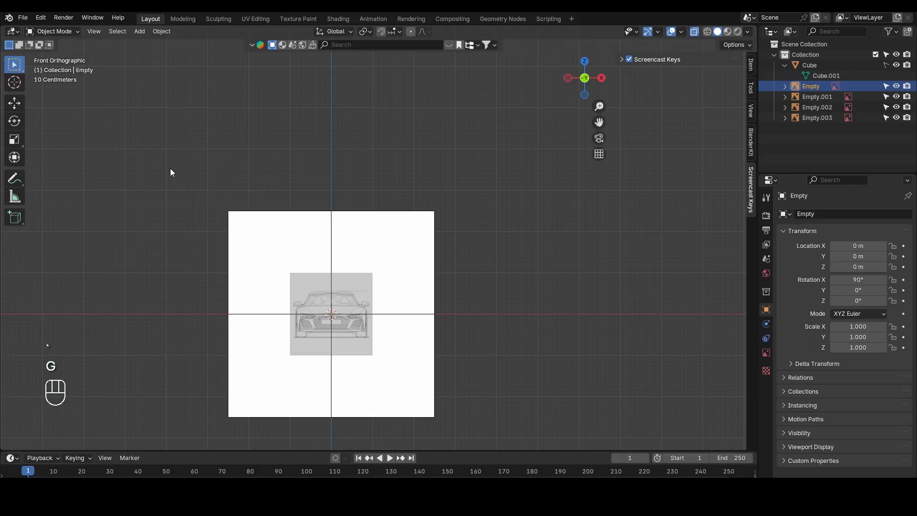
pyautogui.hotkey('ctrl', 'z')
pyautogui.click(813, 86)
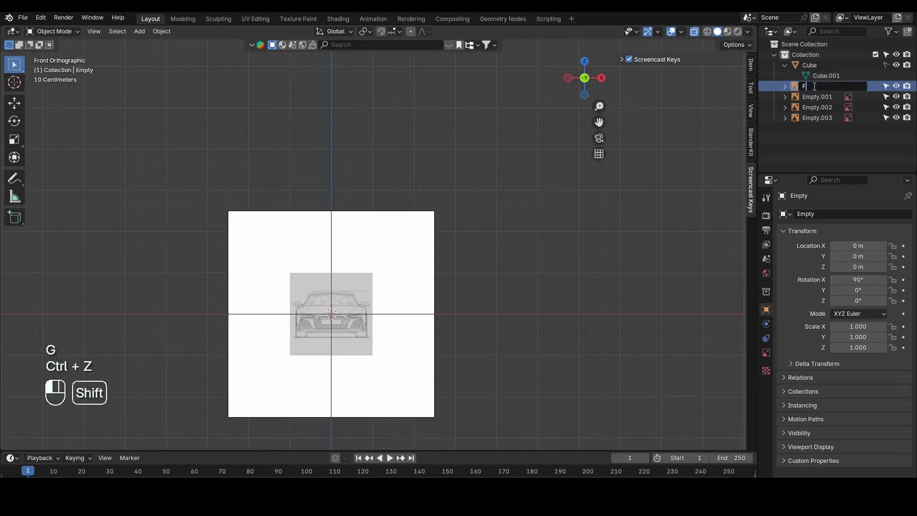
pyautogui.write('Front')
pyautogui.press('Return')
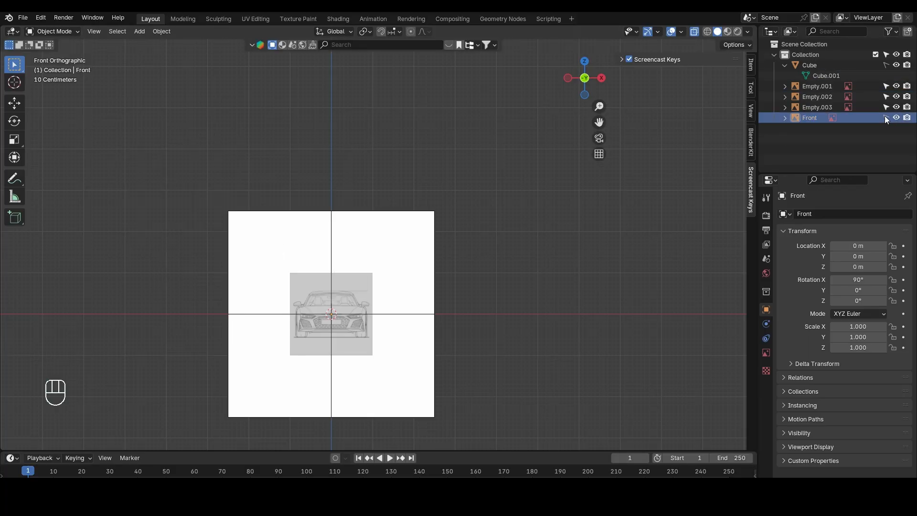
# Step: Identify the rear blueprint in the back orthographic view, rename it Back and make it unselectable
pyautogui.press('`')
pyautogui.click(589, 184)
pyautogui.click(388, 270)
pyautogui.press('g')
pyautogui.rightClick(204, 171)
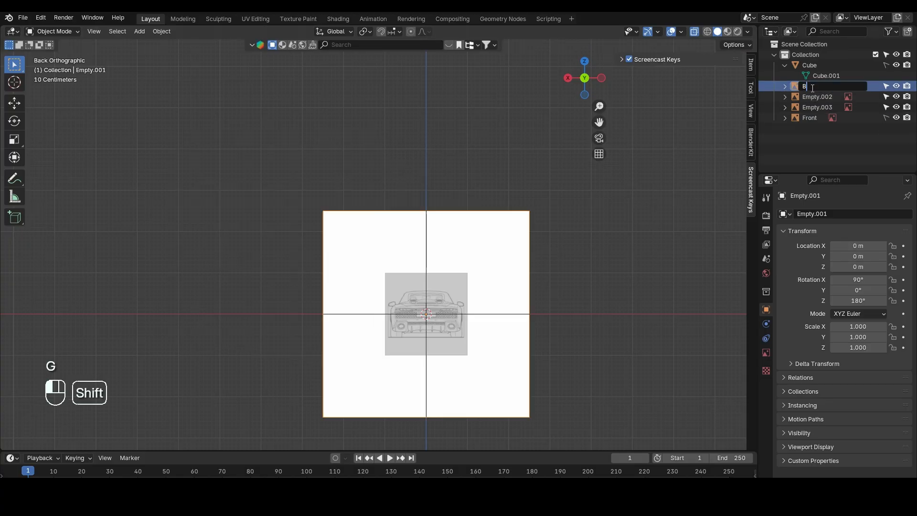
pyautogui.click(812, 87)
pyautogui.write('Back')
pyautogui.press('Return')
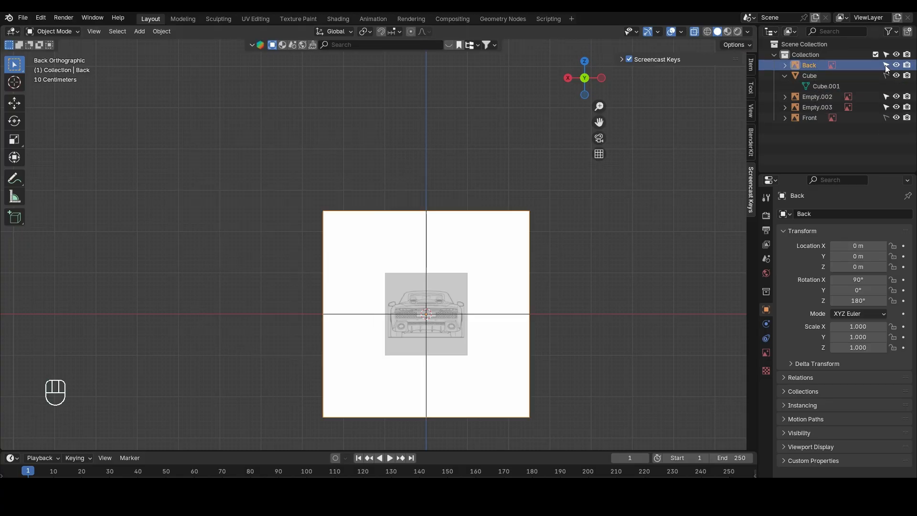
# Step: Test-move Empty.002 in the right orthographic view, undo the move and rename the blueprint Right
pyautogui.press('`')
pyautogui.click(604, 229)
pyautogui.click(817, 96)
pyautogui.press('g')
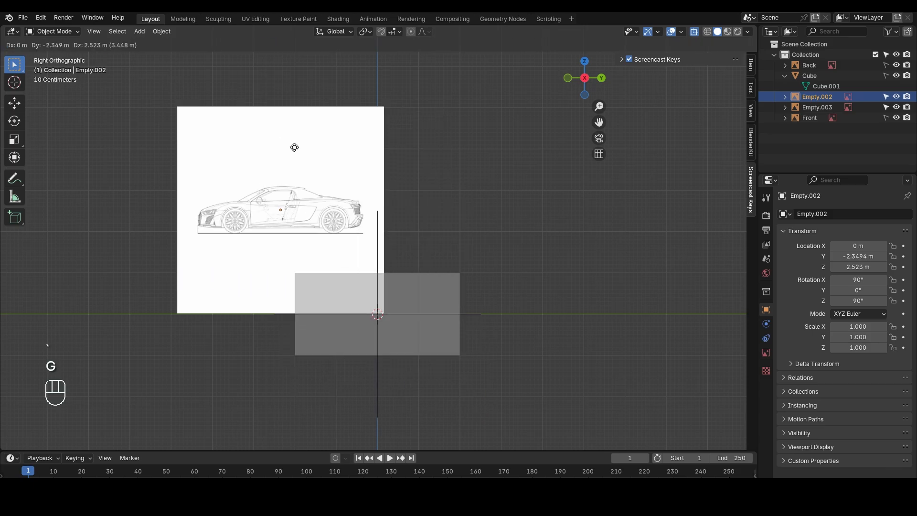
pyautogui.hotkey('ctrl', 'z')
pyautogui.click(829, 98)
pyautogui.doubleClick(826, 96)
pyautogui.write('Right')
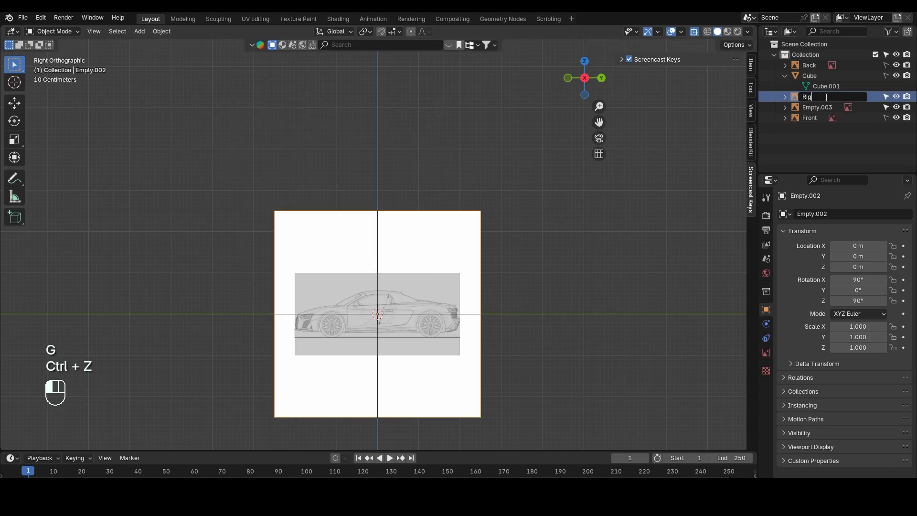
pyautogui.press('Return')
# Step: Rename Empty.003 as Top and make the Right and Top blueprints unselectable
pyautogui.doubleClick(814, 97)
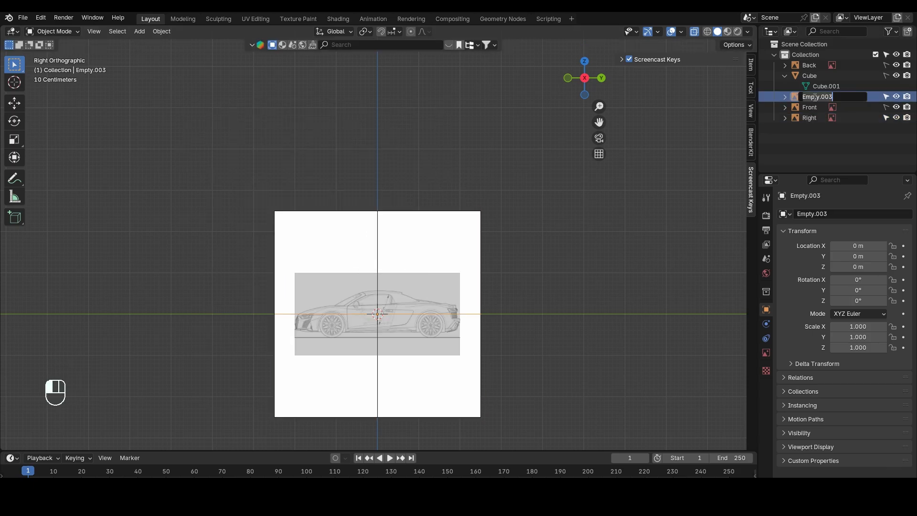
pyautogui.press('Return')
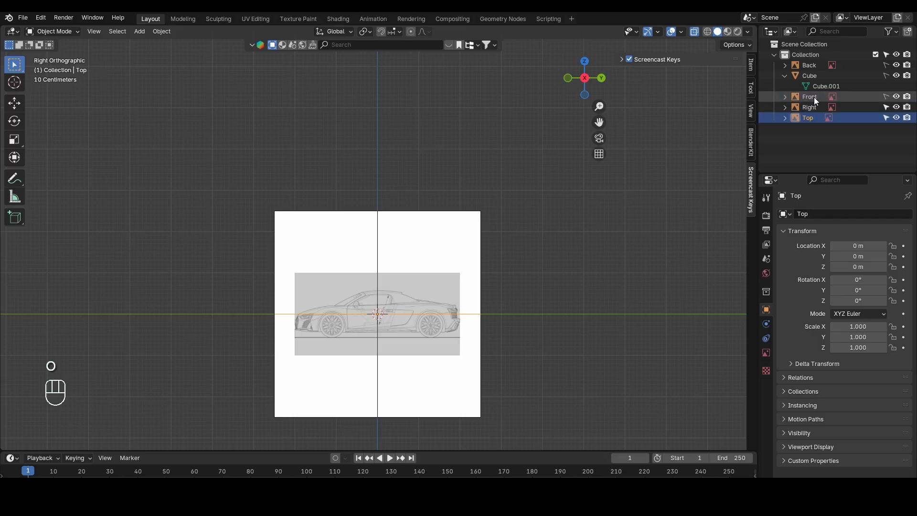
pyautogui.scroll(-1, 600, 199)
pyautogui.moveTo(381, 248); pyautogui.dragTo(424, 285, button='middle')
# Step: Move the Back blueprint -3 m along Y and check its distance from the car in the top view
pyautogui.press('g')
pyautogui.press('y')
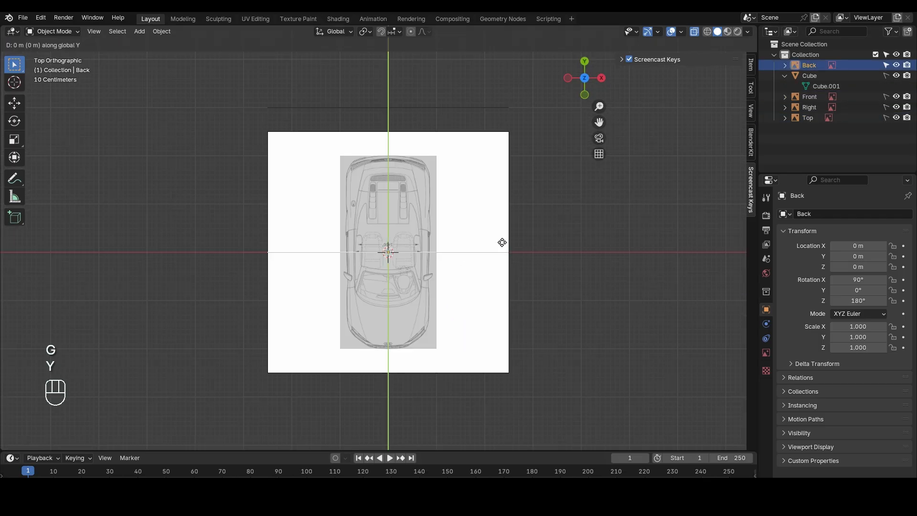
pyautogui.press('KP_3')
pyautogui.press('KP_Enter')
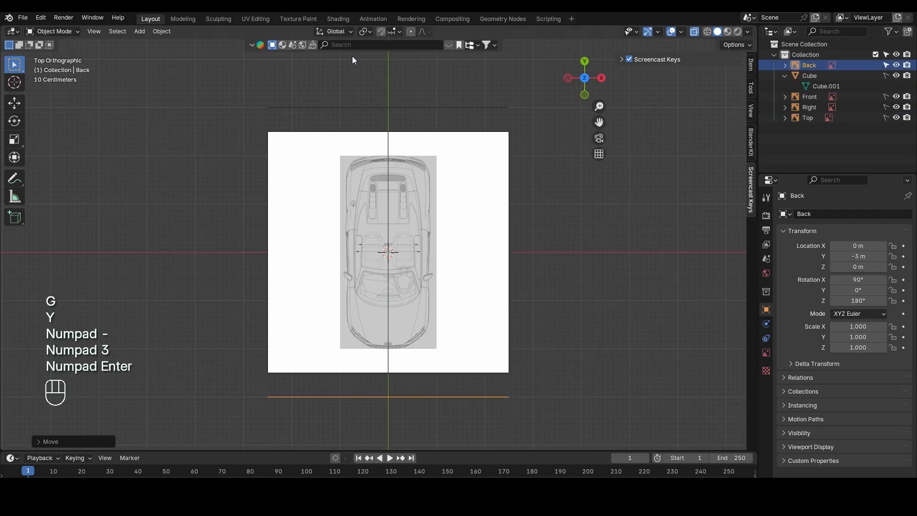
pyautogui.scroll(1, 409, 411)
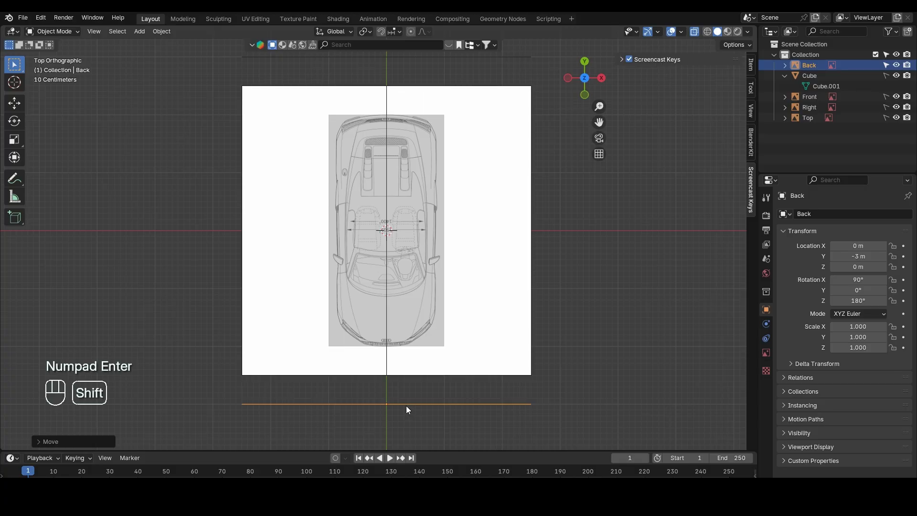
pyautogui.keyDown('shift'); pyautogui.moveTo(406, 409); pyautogui.dragTo(414, 412, button='middle'); pyautogui.keyUp('shift')
pyautogui.scroll(2, 413, 411)
pyautogui.scroll(3, 374, 366)
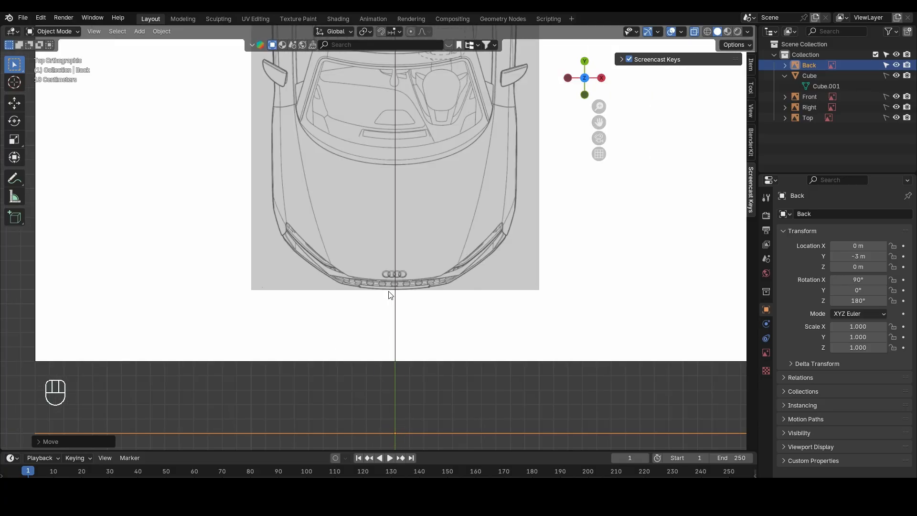
pyautogui.scroll(-1, 401, 295)
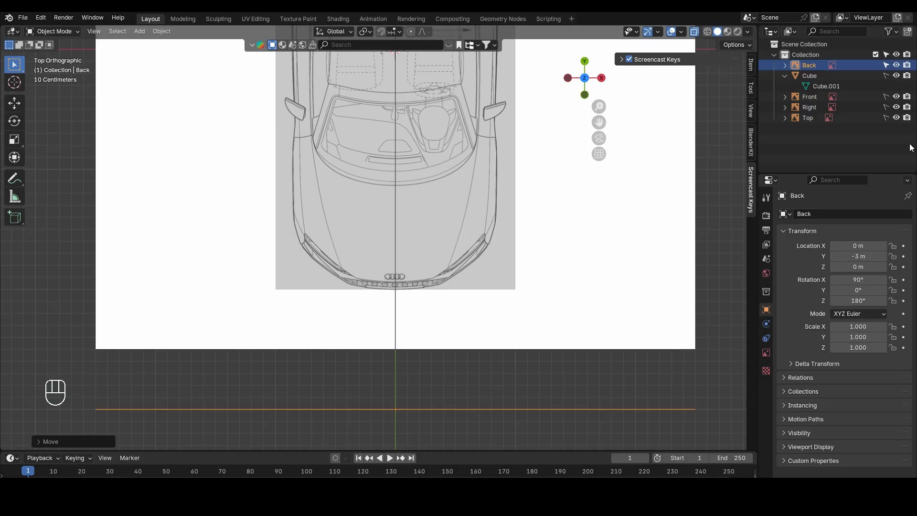
# Step: Hide the Top blueprint and turn X-ray off to show the cube as solid
pyautogui.click(897, 119)
pyautogui.scroll(-3, 272, 285)
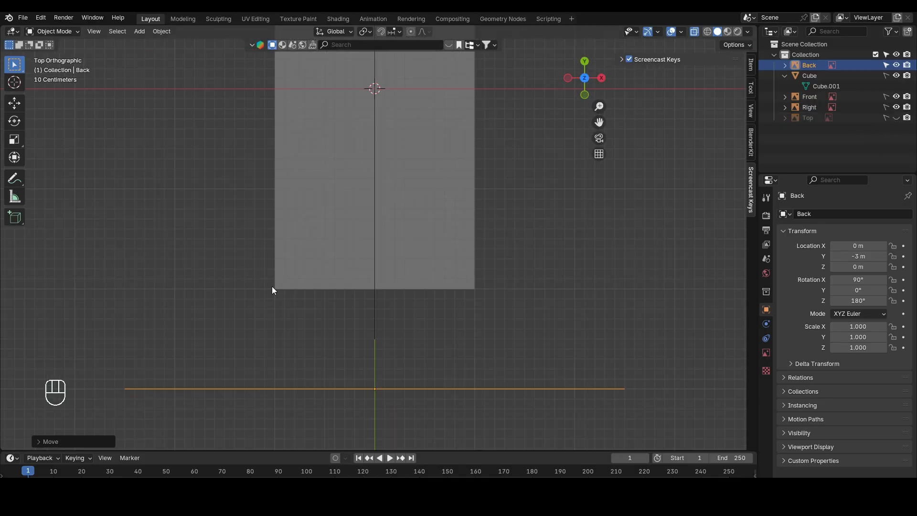
pyautogui.scroll(2, 301, 330)
pyautogui.scroll(1, 303, 331)
pyautogui.hotkey('alt', 'z')
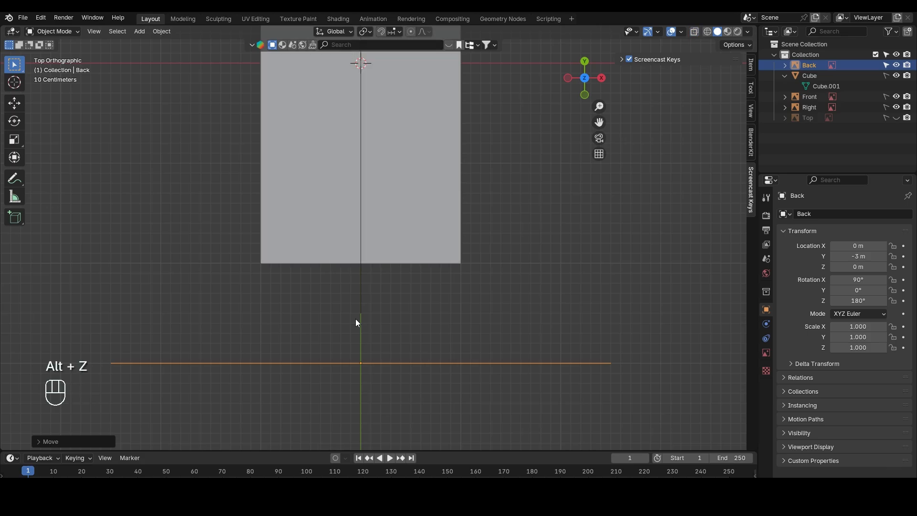
# Step: Move the Back blueprint along Y to about -2.003 m, lining it up with the cube's edge
pyautogui.press('g')
pyautogui.press('y')
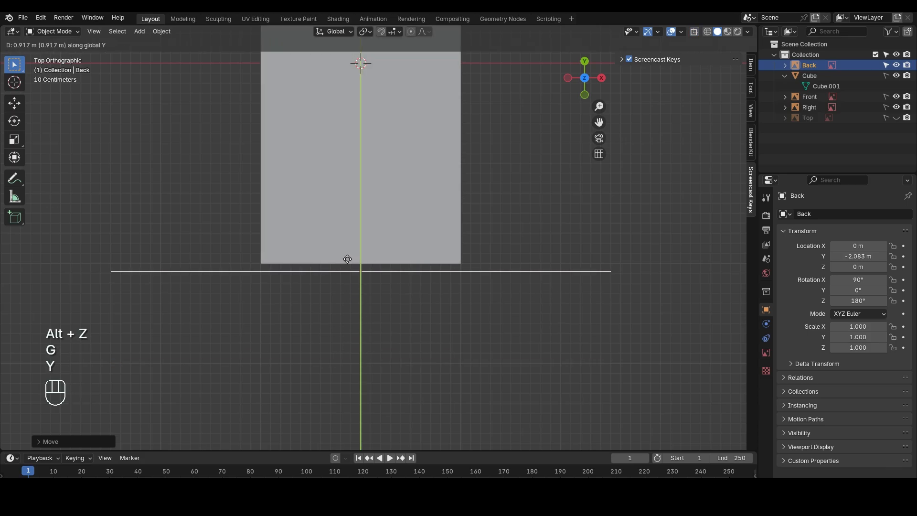
pyautogui.click(362, 210)
pyautogui.scroll(6, 362, 260)
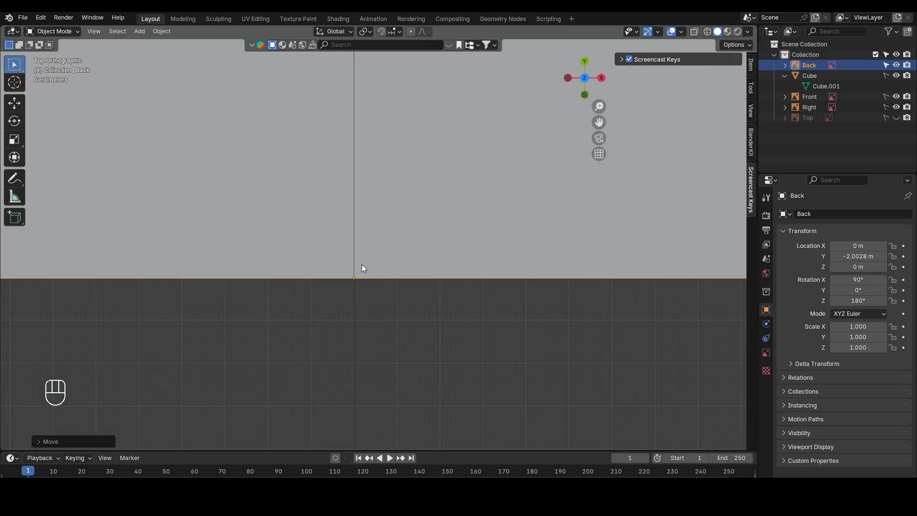
# Step: Fine-tune the Back blueprint along Y to about -2.0038 m so it sits flush with the cube's edge
pyautogui.scroll(4, 350, 285)
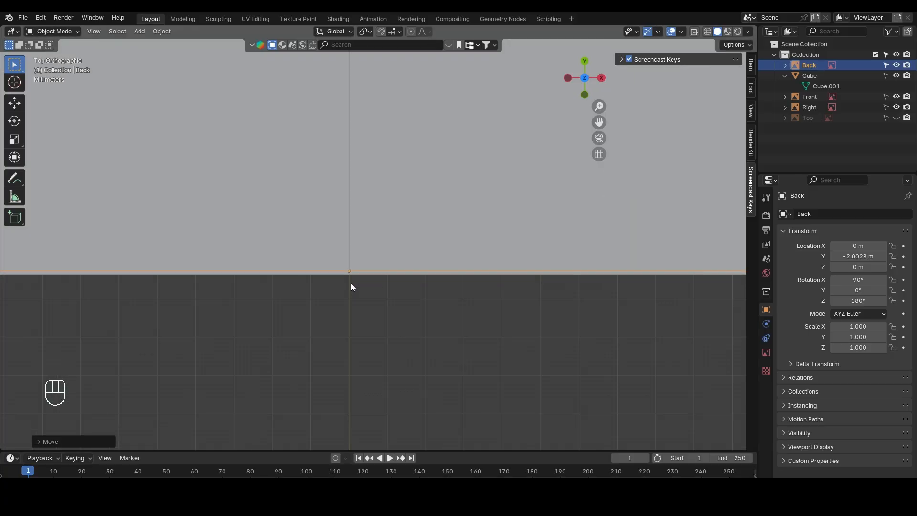
pyautogui.press('g')
pyautogui.press('y')
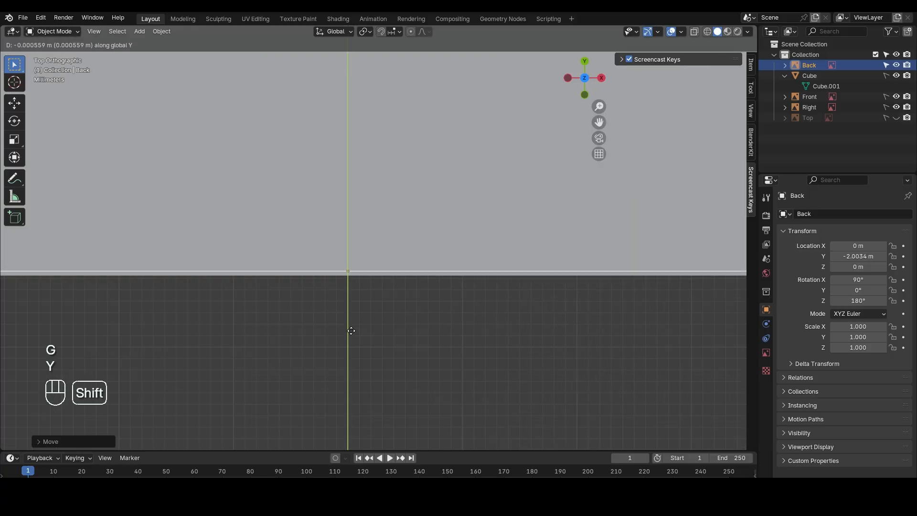
pyautogui.click(346, 369)
pyautogui.scroll(-5, 323, 307)
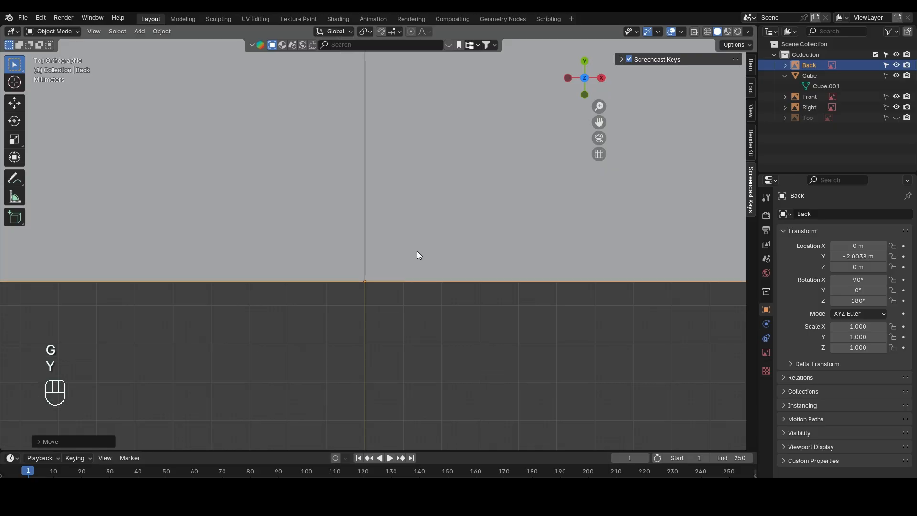
pyautogui.scroll(-3, 472, 153)
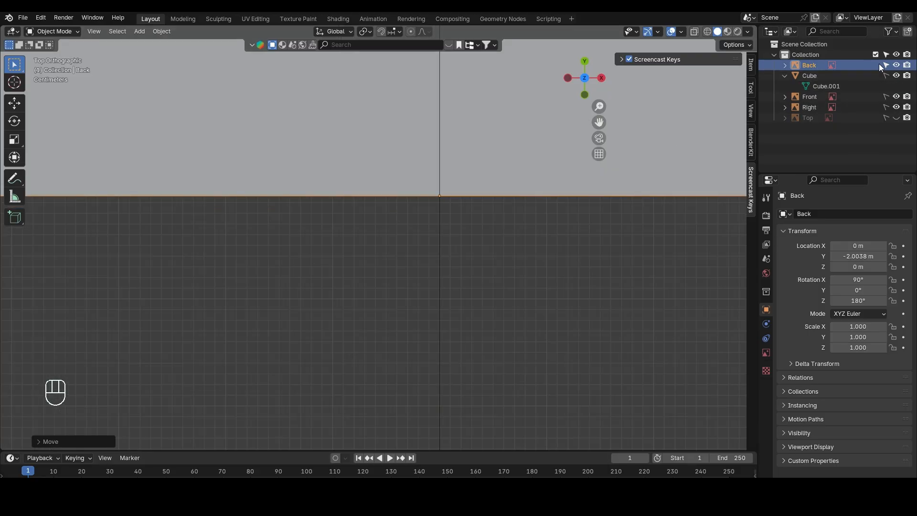
# Step: Make the Back blueprint unselectable and the Front blueprint selectable
pyautogui.click(886, 96)
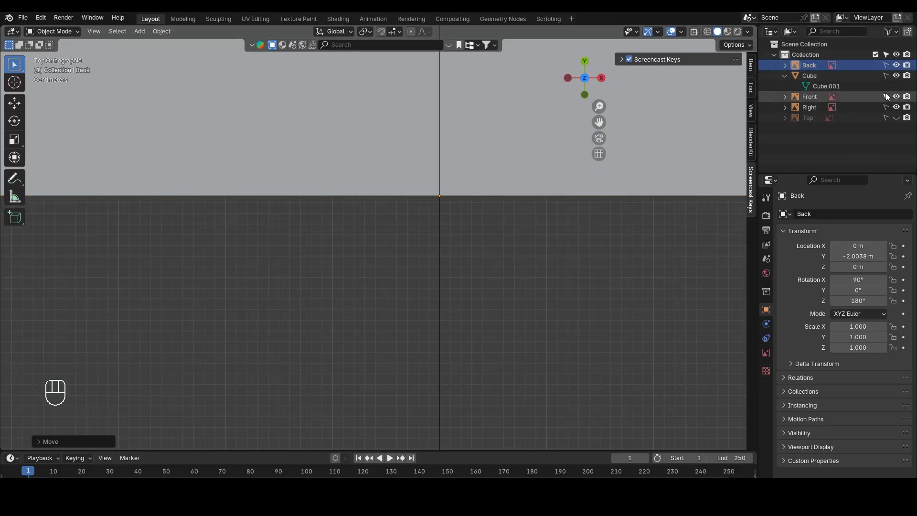
pyautogui.scroll(3, 422, 89)
pyautogui.keyDown('shift'); pyautogui.moveTo(422, 93); pyautogui.dragTo(295, 143, button='middle'); pyautogui.keyUp('shift')
pyautogui.scroll(-4, 328, 214)
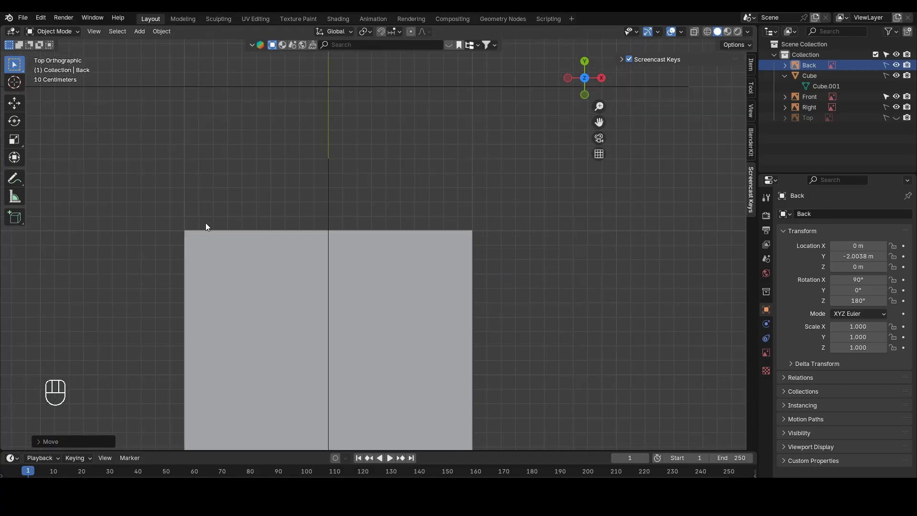
# Step: Move the Front blueprint along Y to about 2.004 m, against the cube's opposite edge
pyautogui.click(331, 88)
pyautogui.scroll(5, 300, 207)
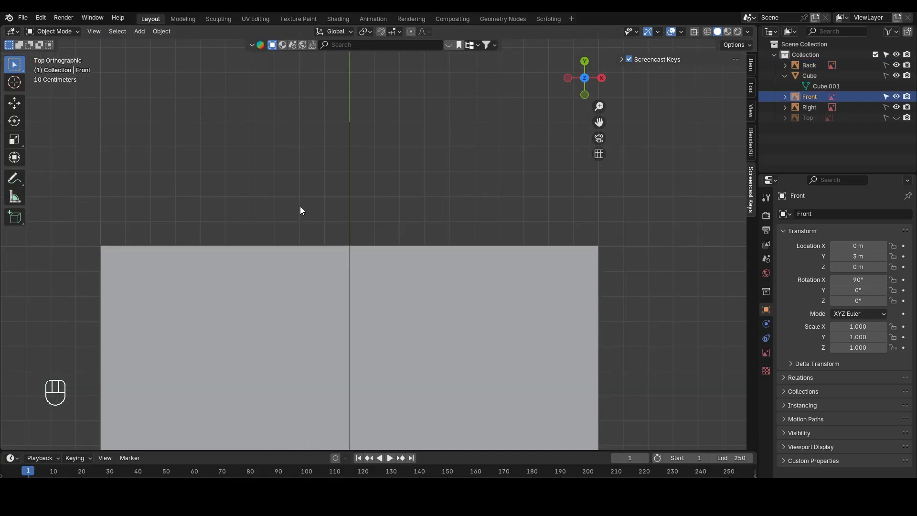
pyautogui.press('g')
pyautogui.press('y')
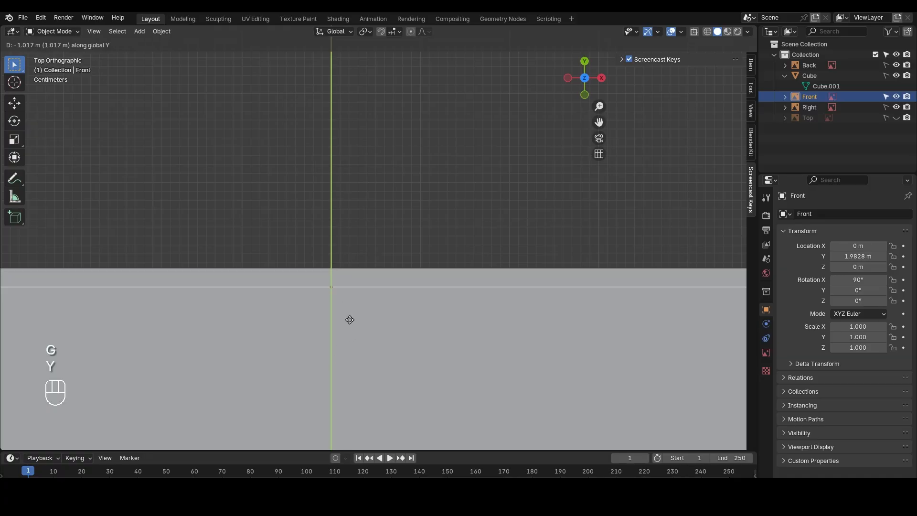
pyautogui.press('shift')
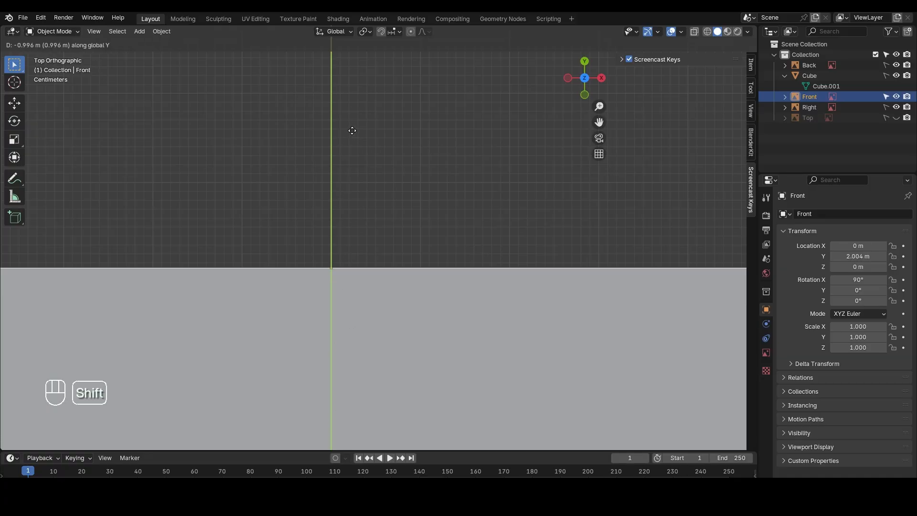
pyautogui.click(351, 132)
# Step: Fine-tune the Front blueprint along Y to about 2.0038 m so it sits flush with the cube
pyautogui.scroll(3, 334, 265)
pyautogui.scroll(3, 331, 272)
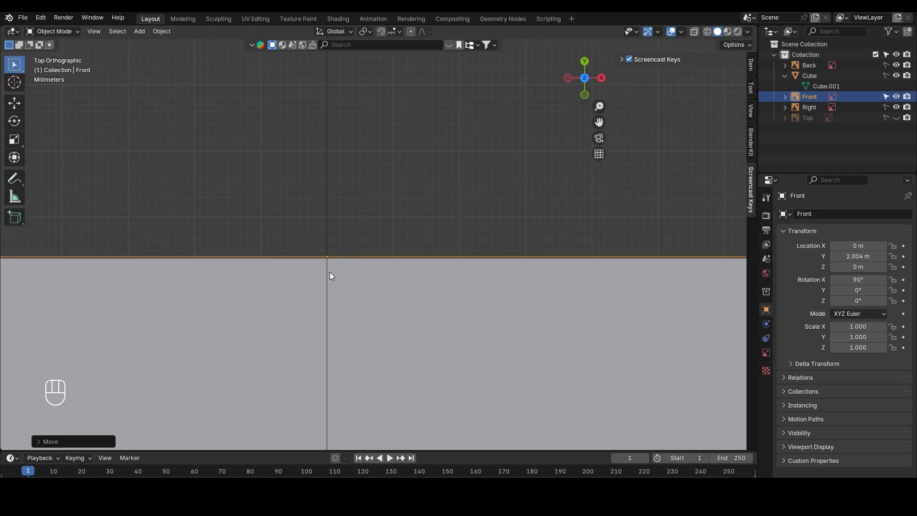
pyautogui.press('g')
pyautogui.press('y')
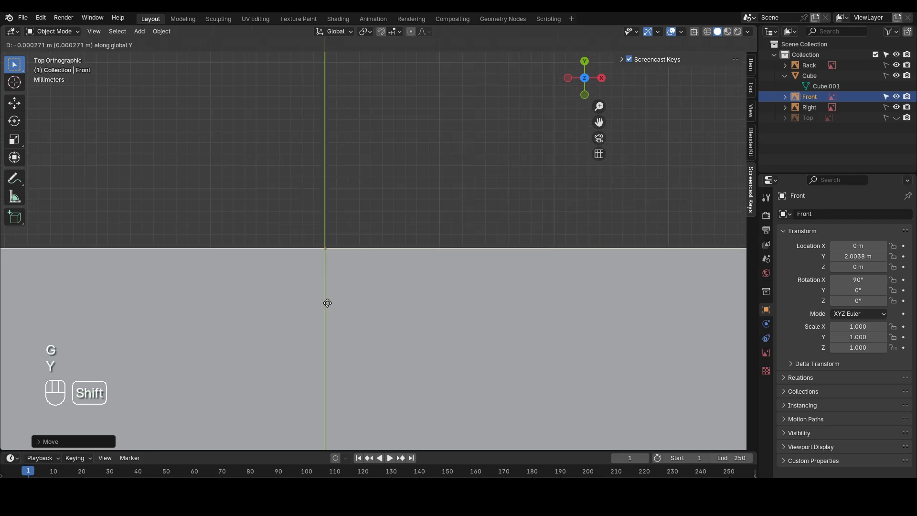
pyautogui.click(327, 303)
pyautogui.scroll(-5, 316, 279)
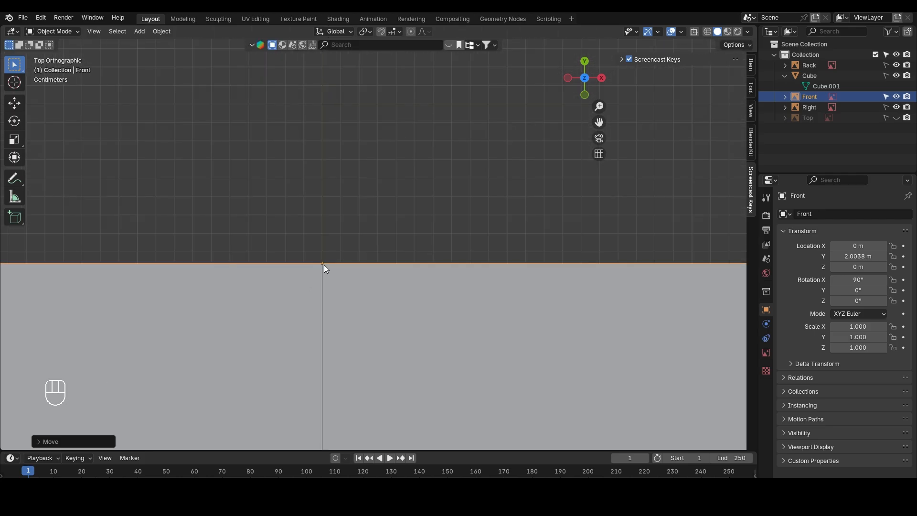
pyautogui.scroll(-4, 325, 259)
# Step: Make only the Right blueprint selectable and move it along X to about -0.995 m in the top view
pyautogui.press('`')
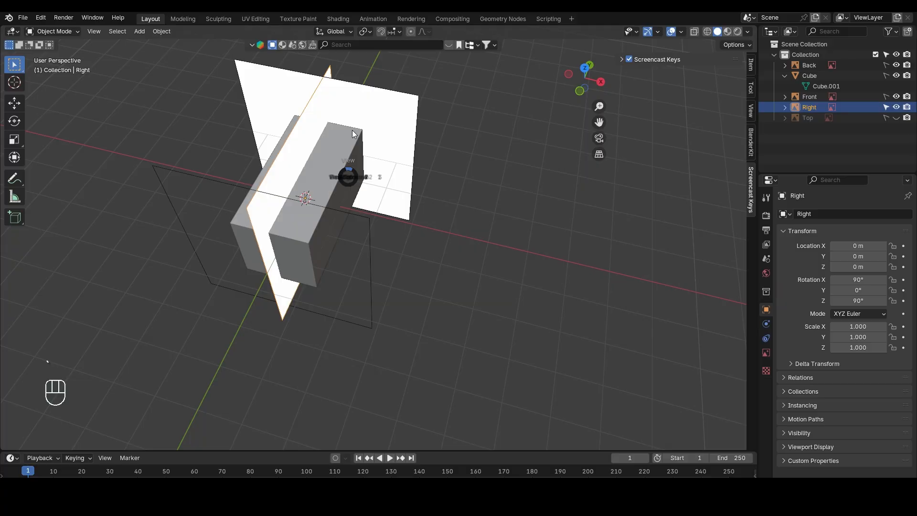
pyautogui.click(354, 131)
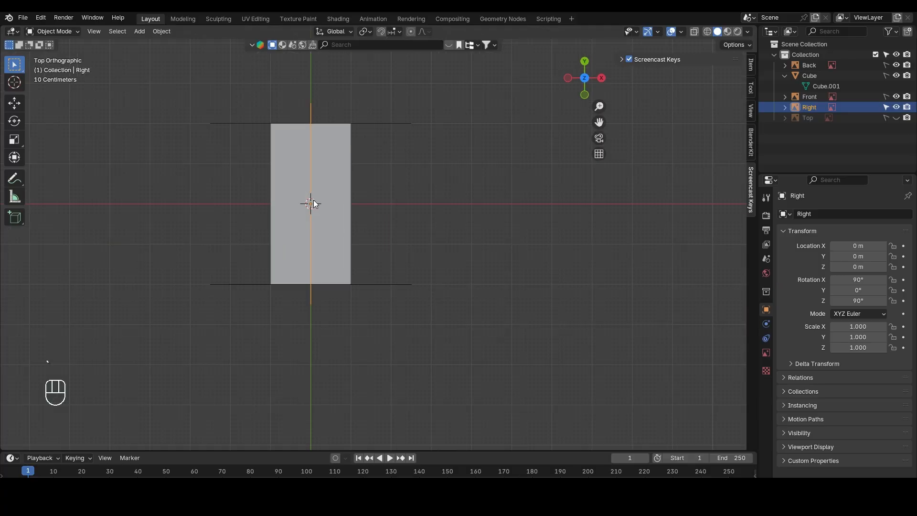
pyautogui.scroll(1, 313, 203)
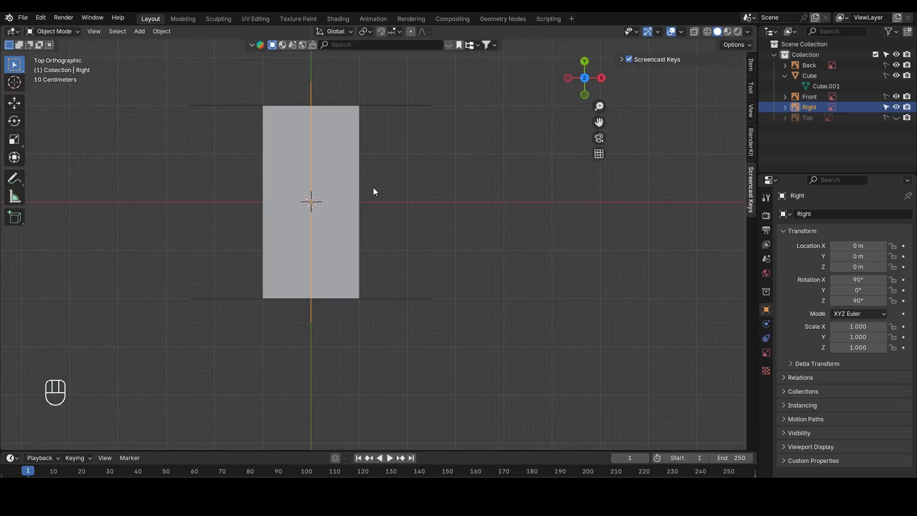
pyautogui.keyDown('shift'); pyautogui.moveTo(374, 187); pyautogui.dragTo(393, 201, button='middle'); pyautogui.keyUp('shift')
pyautogui.scroll(5, 366, 201)
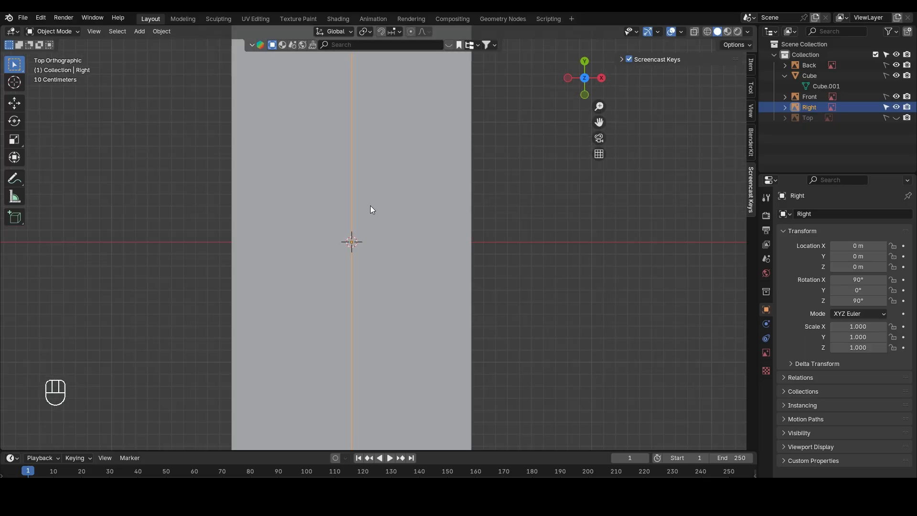
pyautogui.press('g')
pyautogui.press('x')
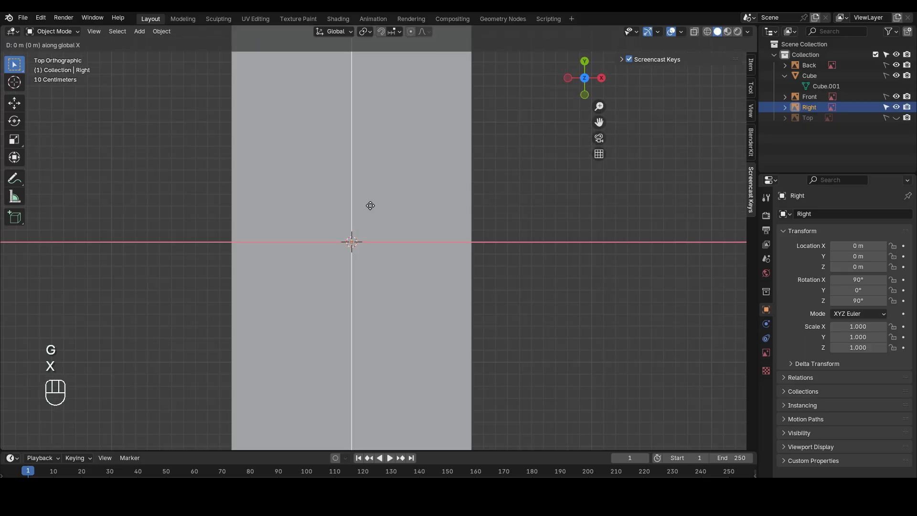
pyautogui.click(214, 210)
# Step: Fine-tune the Right blueprint along X to about -0.9999 m, flush with the cube's side edge
pyautogui.scroll(5, 226, 232)
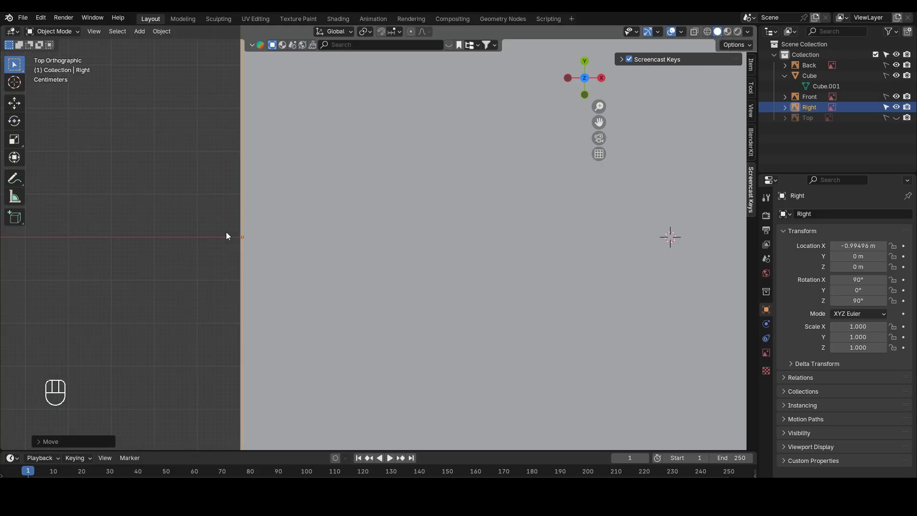
pyautogui.scroll(2, 238, 234)
pyautogui.press('g')
pyautogui.press('x')
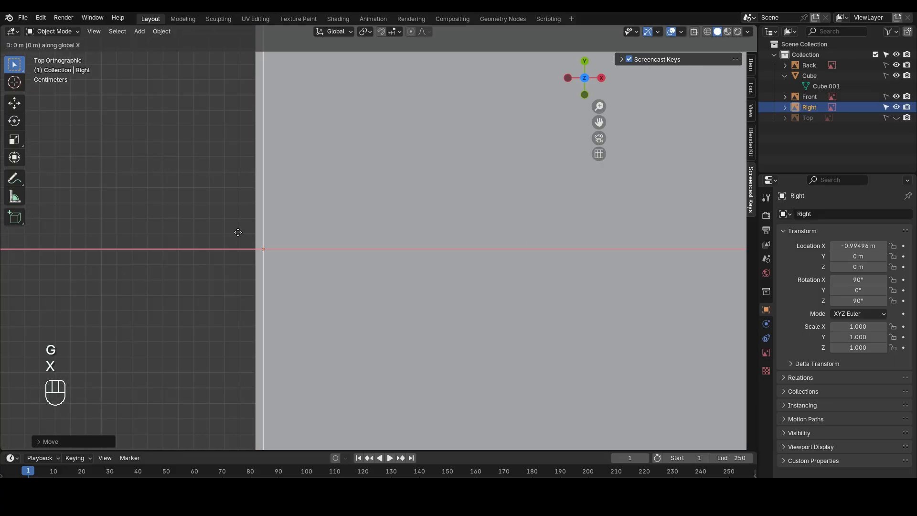
pyautogui.click(162, 227)
pyautogui.scroll(-8, 383, 153)
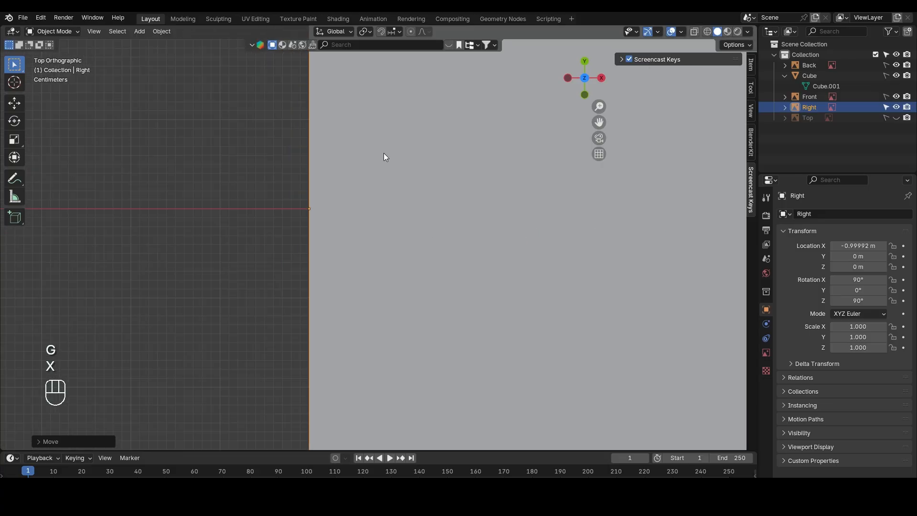
pyautogui.scroll(-10, 385, 153)
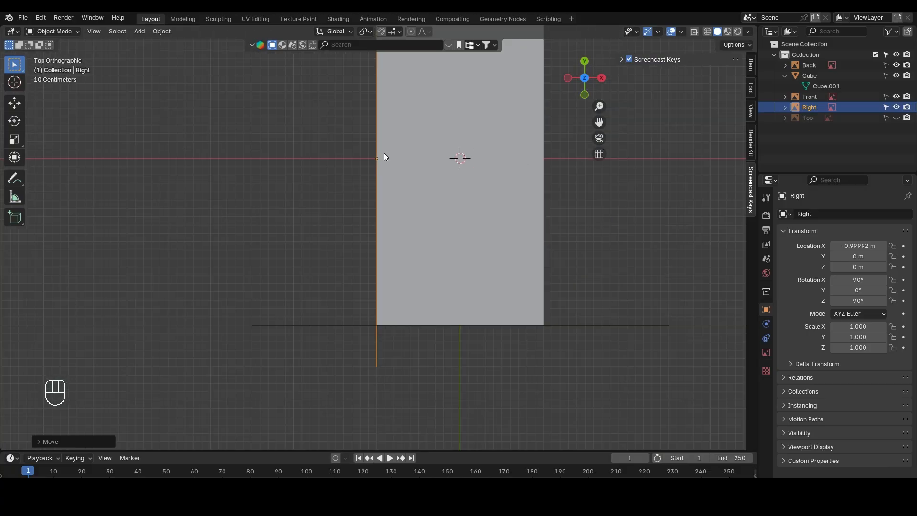
# Step: Turn X-ray on and scale the cube along global Z to about 0.566 in the front view, matching the car's height
pyautogui.hotkey('alt', 'z')
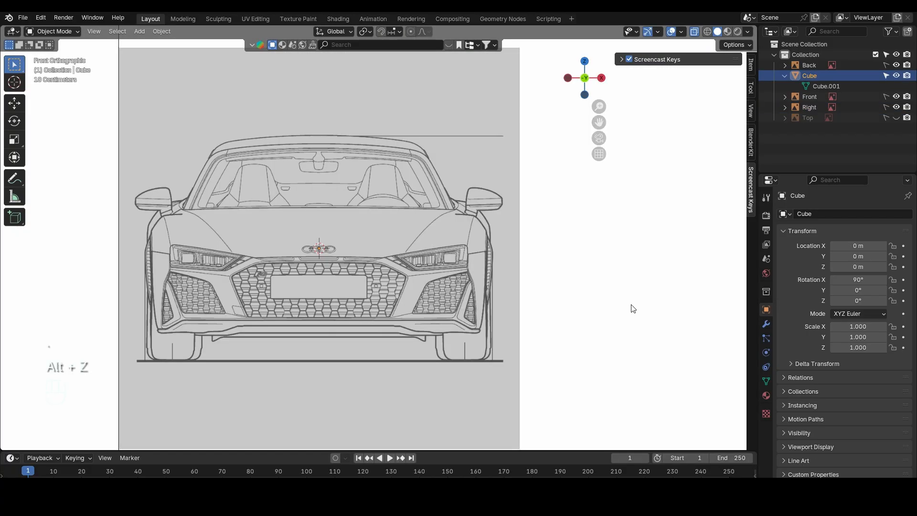
pyautogui.press('s')
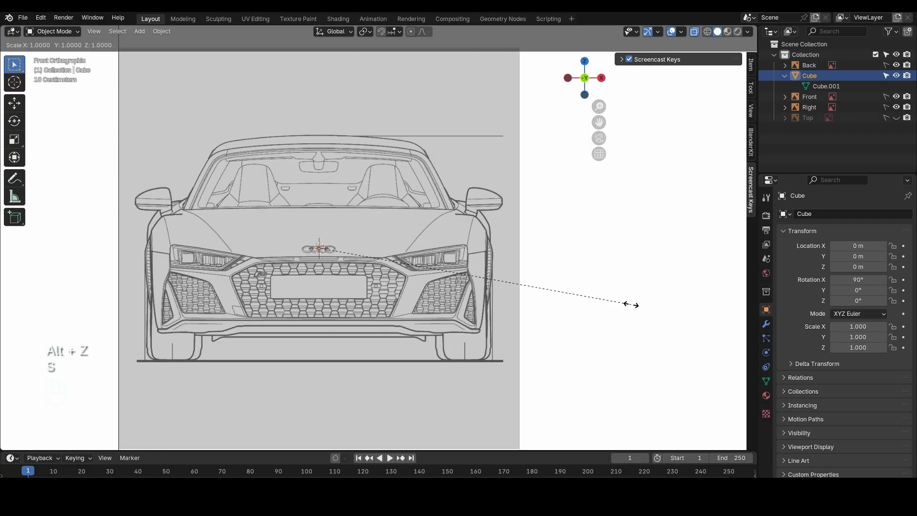
pyautogui.press('z')
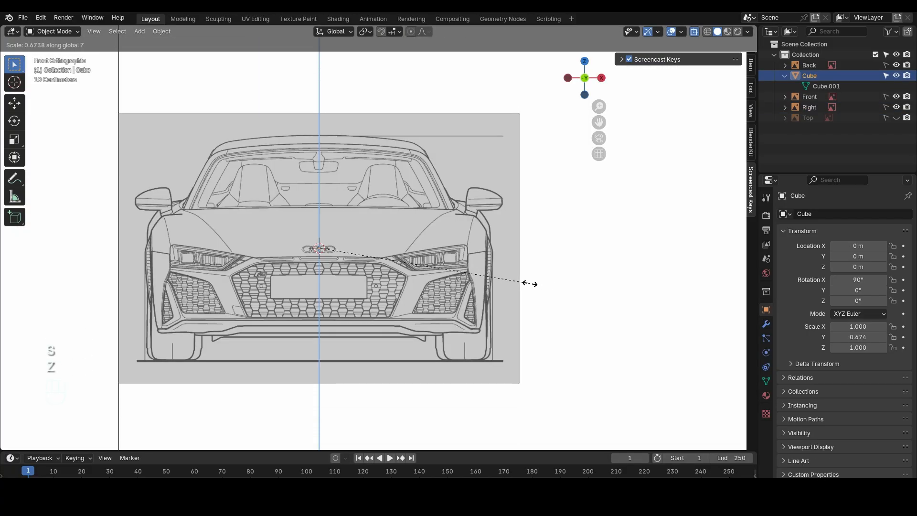
pyautogui.click(476, 277)
pyautogui.scroll(3, 300, 129)
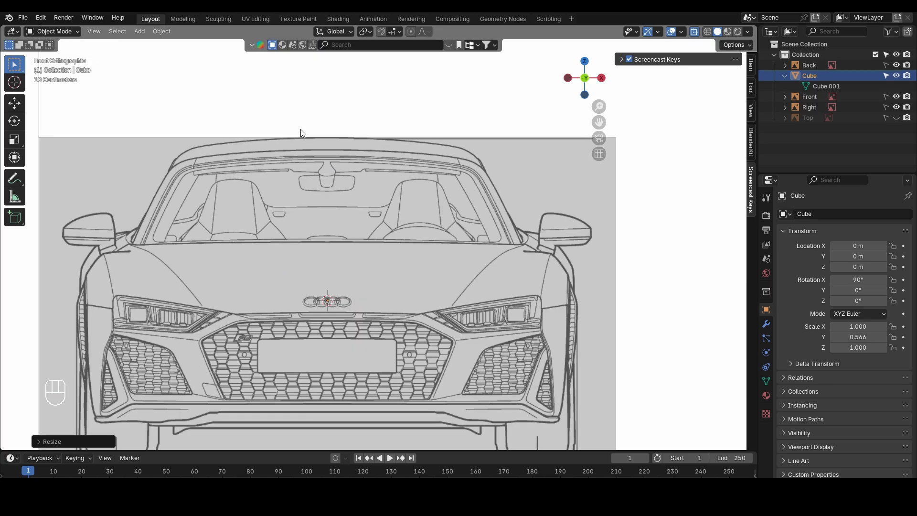
pyautogui.scroll(-3, 300, 130)
pyautogui.scroll(2, 432, 260)
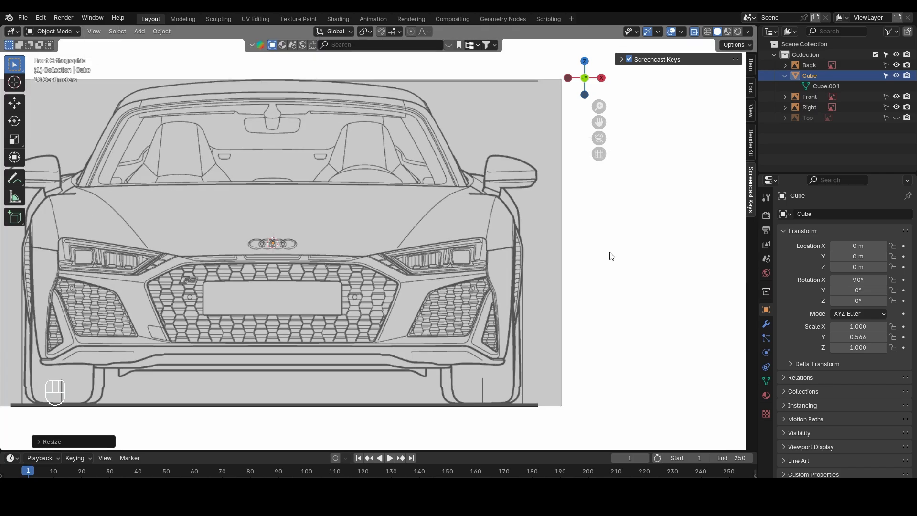
# Step: Scale the cube along X to about 0.916 to match the car's mirror-to-mirror width, and check the fit from the back and right
pyautogui.scroll(4, 551, 173)
pyautogui.press('s')
pyautogui.press('x')
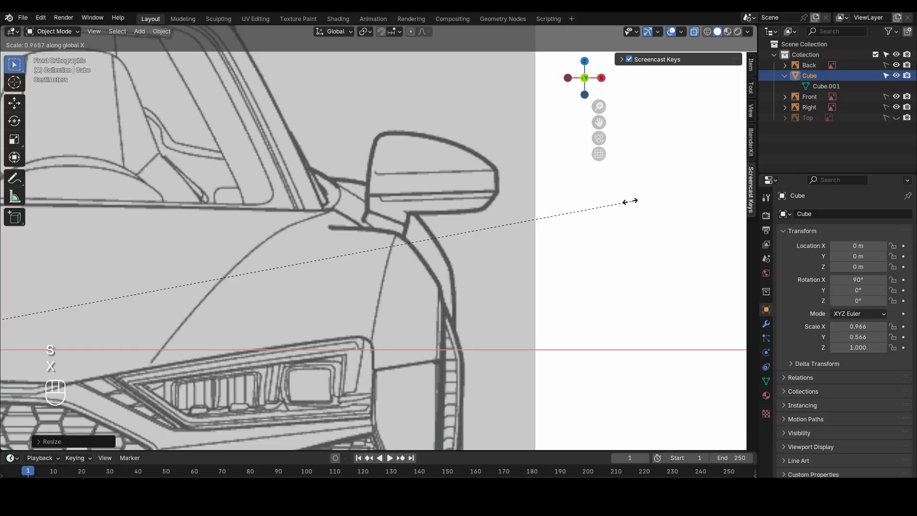
pyautogui.click(542, 210)
pyautogui.scroll(-6, 468, 223)
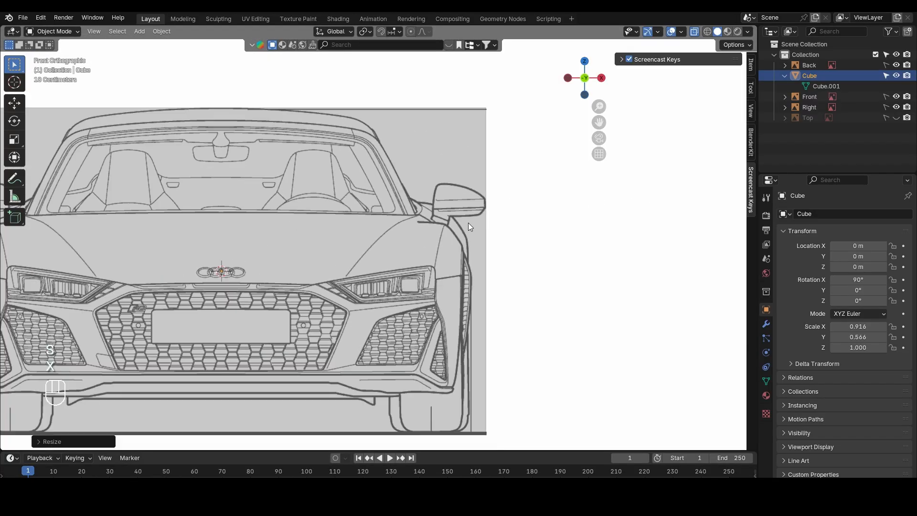
pyautogui.scroll(2, 267, 240)
pyautogui.press('`')
pyautogui.click(356, 197)
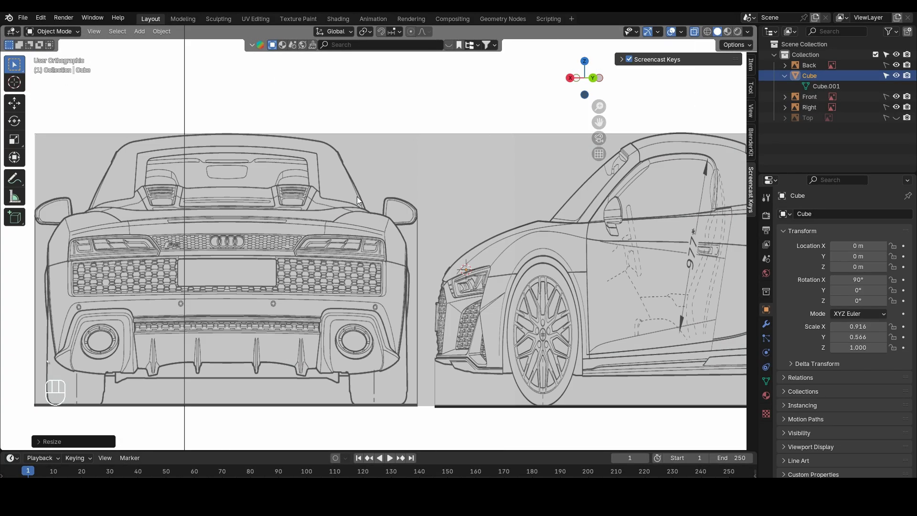
pyautogui.press('`')
pyautogui.click(544, 205)
pyautogui.scroll(-4, 537, 205)
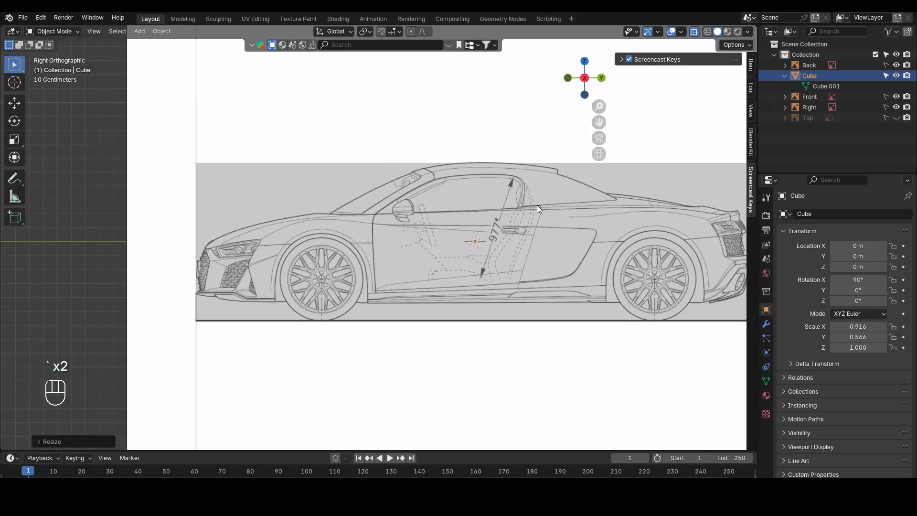
# Step: Make the Right blueprint selectable and move it along X in the front view to meet the narrowed cube's side
pyautogui.moveTo(385, 212); pyautogui.dragTo(489, 244, button='middle')
pyautogui.click(488, 243)
pyautogui.press('`')
pyautogui.click(490, 225)
pyautogui.scroll(7, 490, 225)
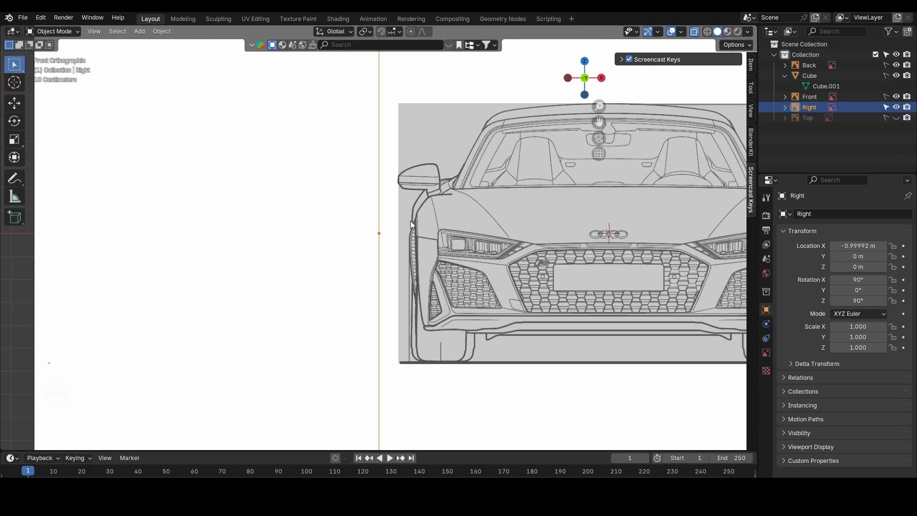
pyautogui.press('g')
pyautogui.press('x')
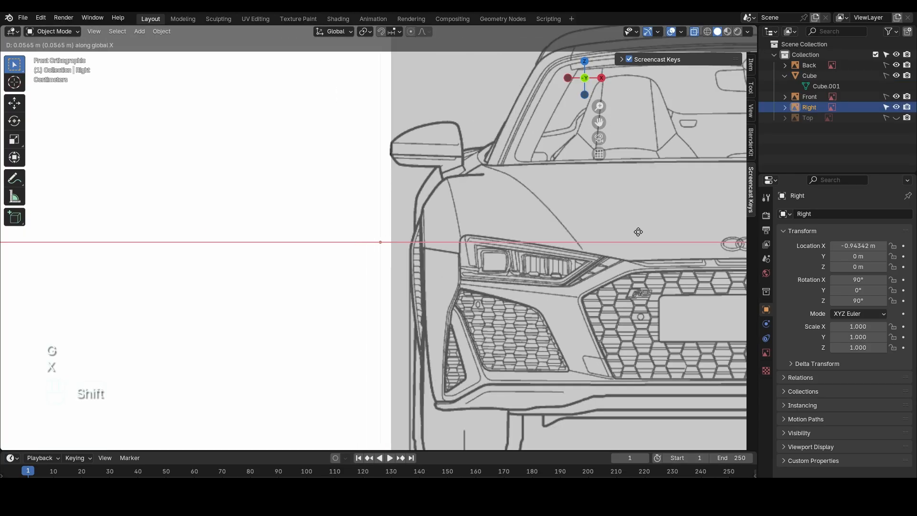
pyautogui.click(730, 240)
pyautogui.scroll(-2, 495, 173)
# Step: Unhide the Top blueprint and move it along Z to about -0.567 m, level with the car's ground line in the right view
pyautogui.press('g')
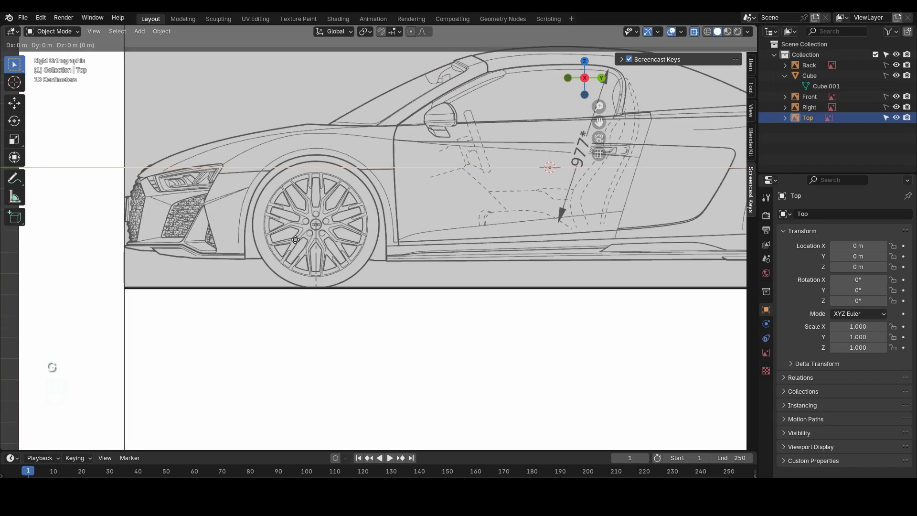
pyautogui.press('z')
pyautogui.press('shift')
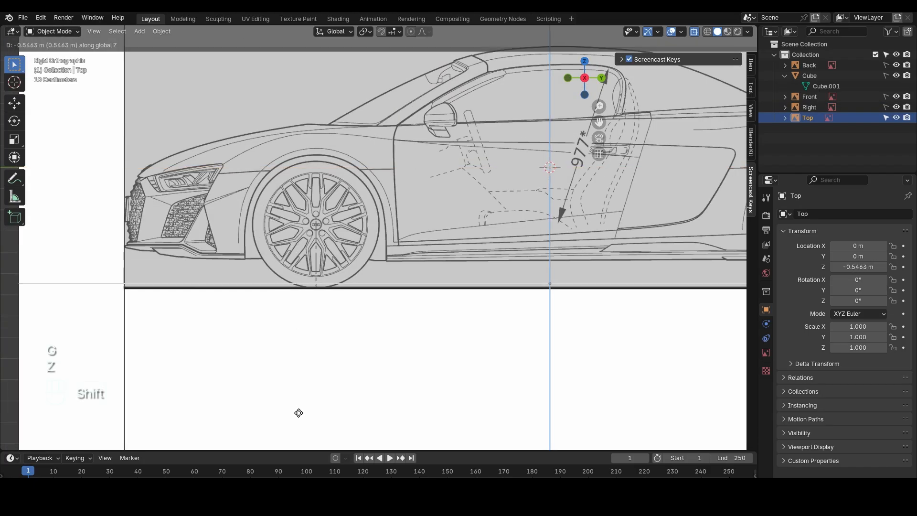
pyautogui.click(303, 31)
pyautogui.scroll(-7, 404, 71)
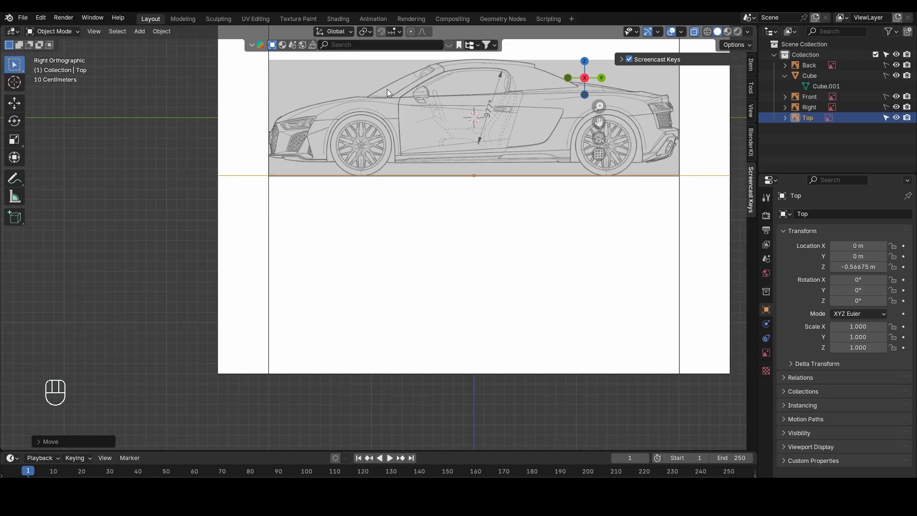
# Step: Make all the blueprints selectable, select everything, and hide the cube while leaving it unselectable
pyautogui.keyDown('shift'); pyautogui.moveTo(388, 91); pyautogui.dragTo(319, 215, button='middle'); pyautogui.keyUp('shift')
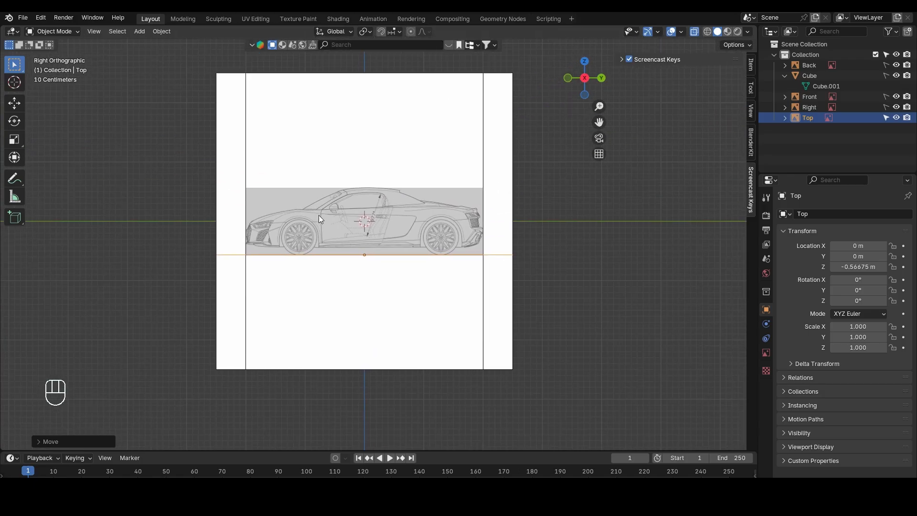
pyautogui.scroll(1, 270, 215)
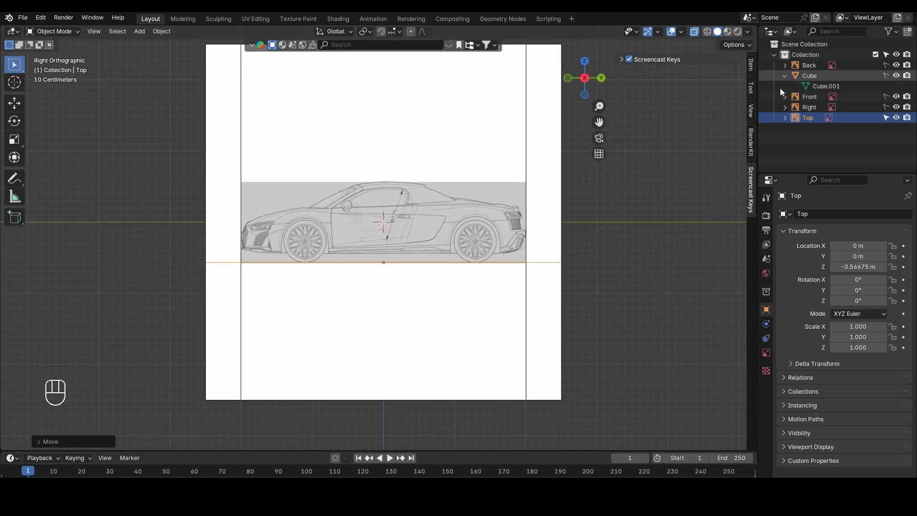
pyautogui.scroll(-2, 400, 174)
pyautogui.scroll(3, 439, 214)
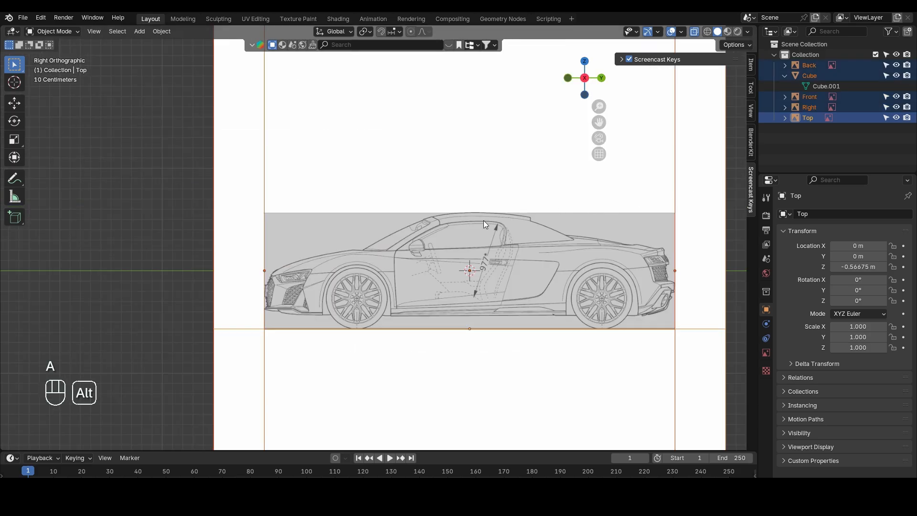
pyautogui.keyDown('shift'); pyautogui.moveTo(483, 220); pyautogui.dragTo(460, 220, button='middle'); pyautogui.keyUp('shift')
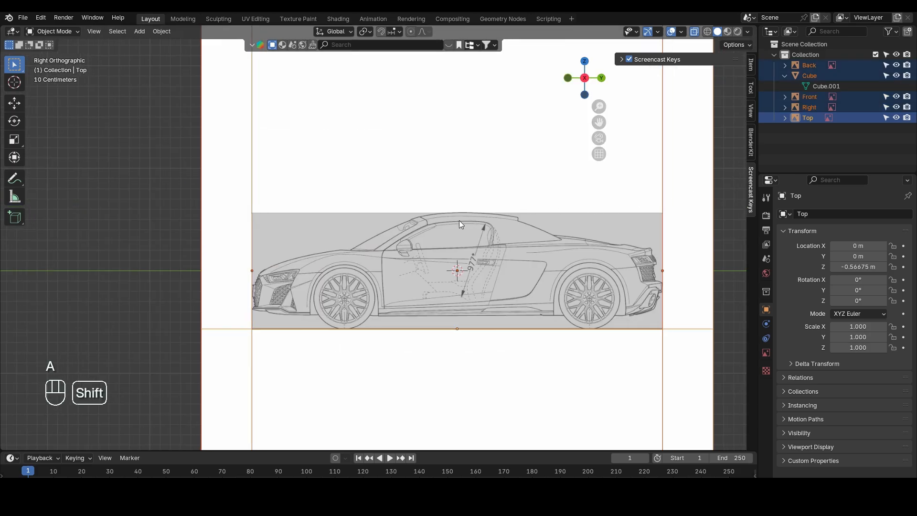
pyautogui.click(887, 76)
pyautogui.scroll(3, 232, 261)
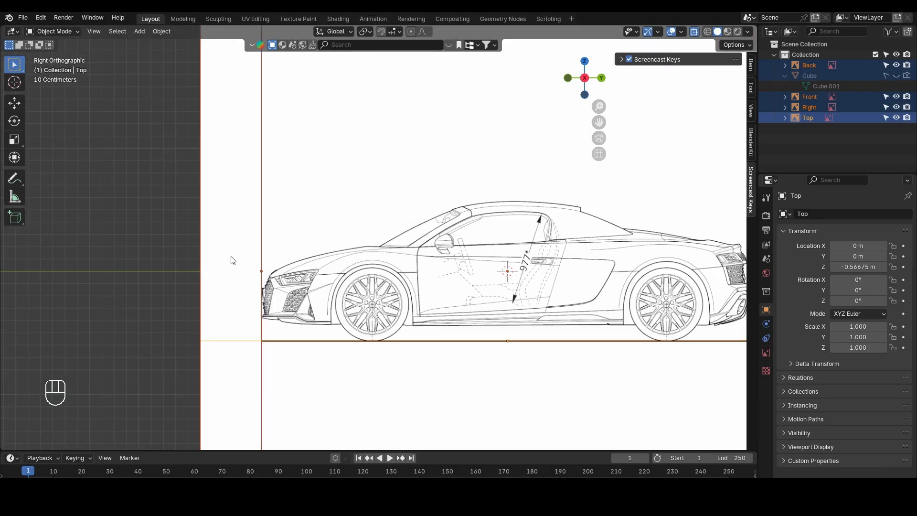
pyautogui.scroll(-5, 267, 259)
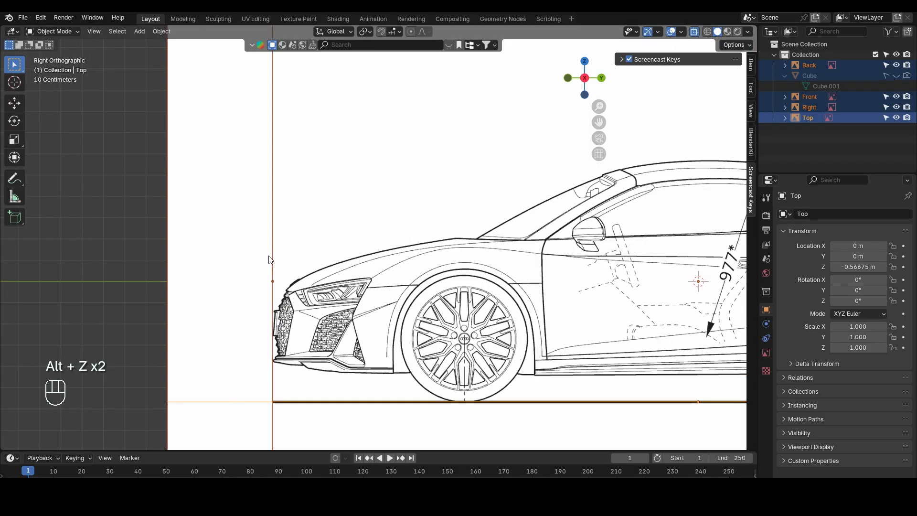
# Step: Enable opacity on the Right blueprint image and set it to 0.5
pyautogui.click(394, 248)
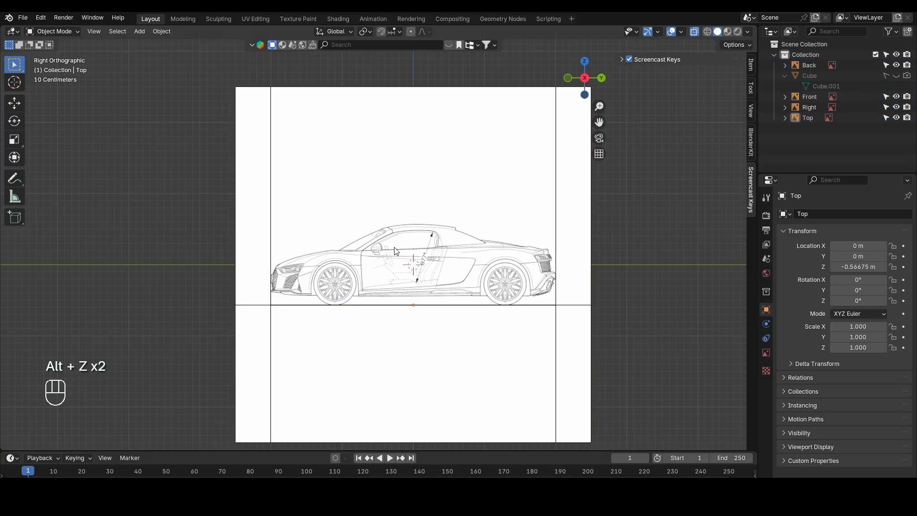
pyautogui.scroll(-2, 396, 250)
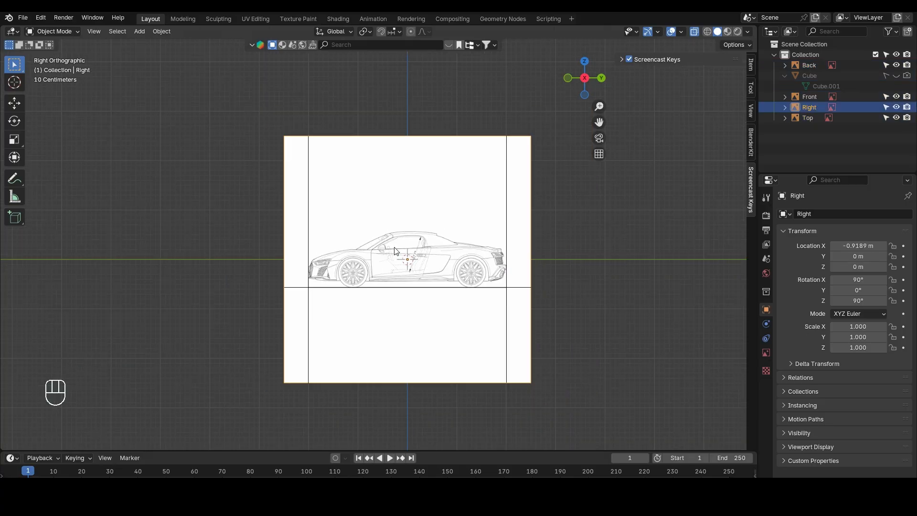
pyautogui.click(765, 353)
pyautogui.click(834, 335)
pyautogui.moveTo(870, 335); pyautogui.dragTo(851, 335)
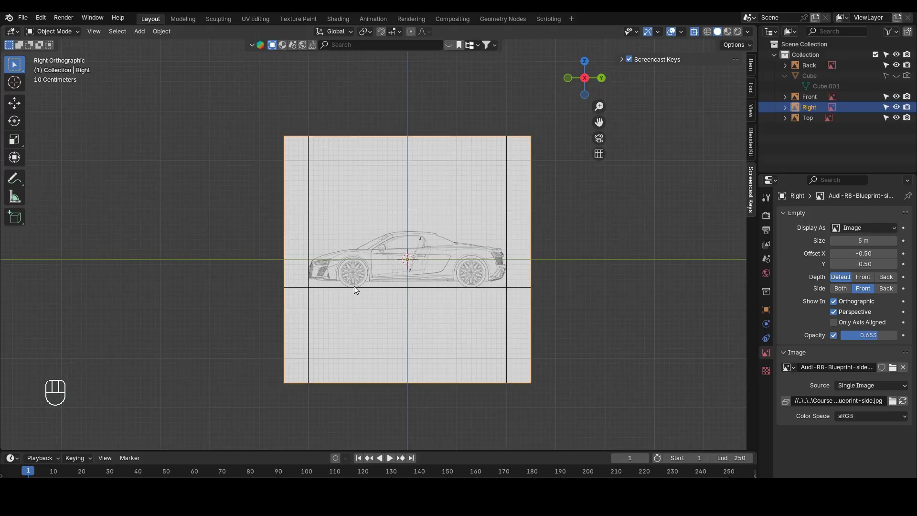
pyautogui.scroll(-1, 352, 287)
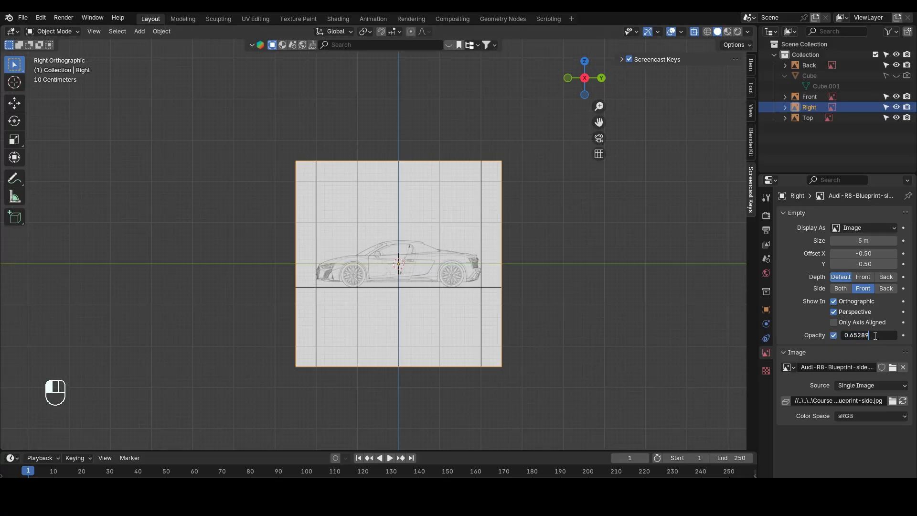
pyautogui.press('Return')
pyautogui.scroll(2, 467, 269)
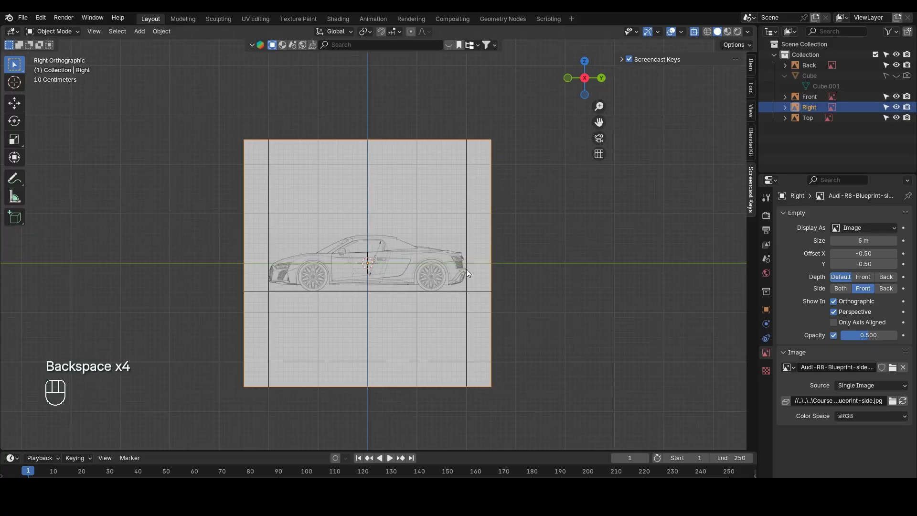
# Step: Move all the blueprints up along global Z by about 0.567 m so the wheels rest on the ground axis
pyautogui.press('a')
pyautogui.scroll(2, 451, 276)
pyautogui.scroll(6, 245, 260)
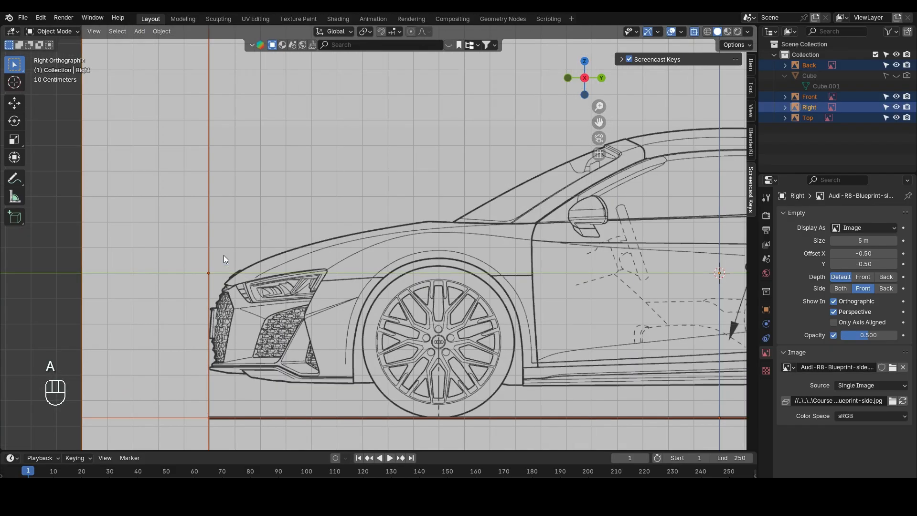
pyautogui.press('g')
pyautogui.press('z')
pyautogui.press('shift')
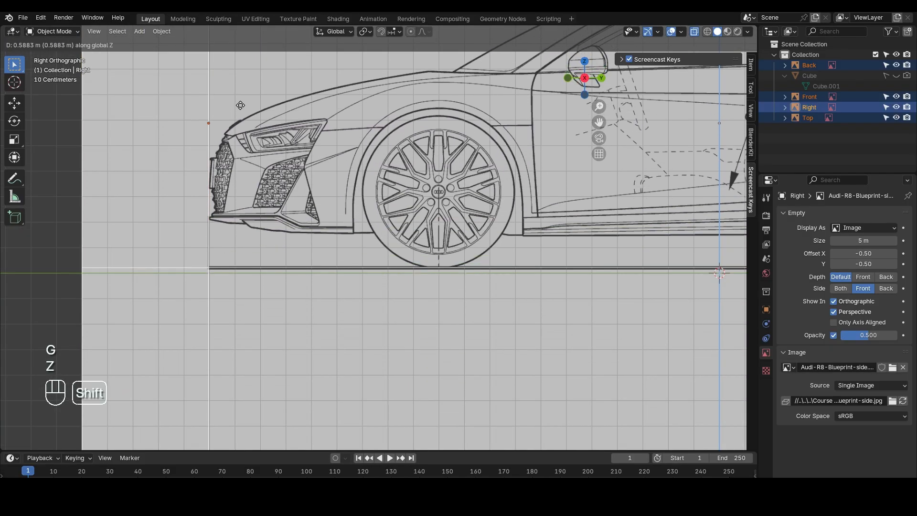
pyautogui.scroll(-1, 241, 138)
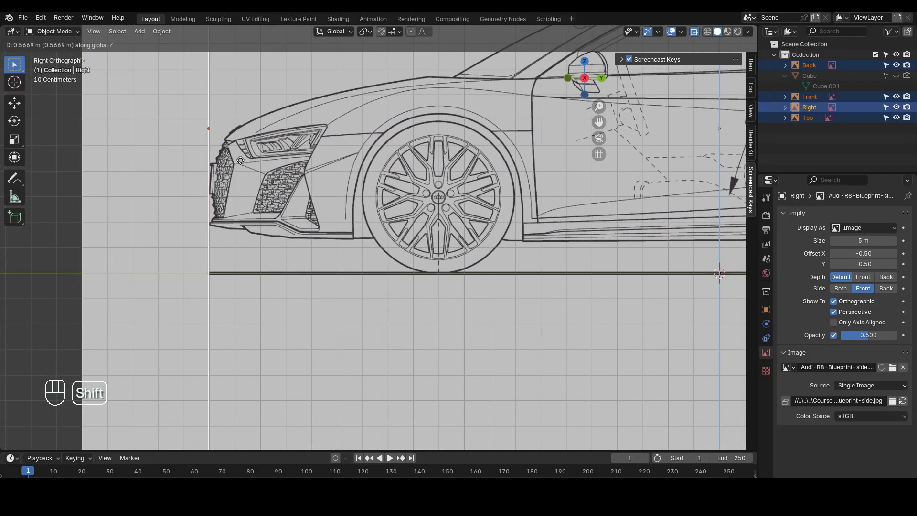
pyautogui.click(241, 162)
pyautogui.scroll(-5, 255, 165)
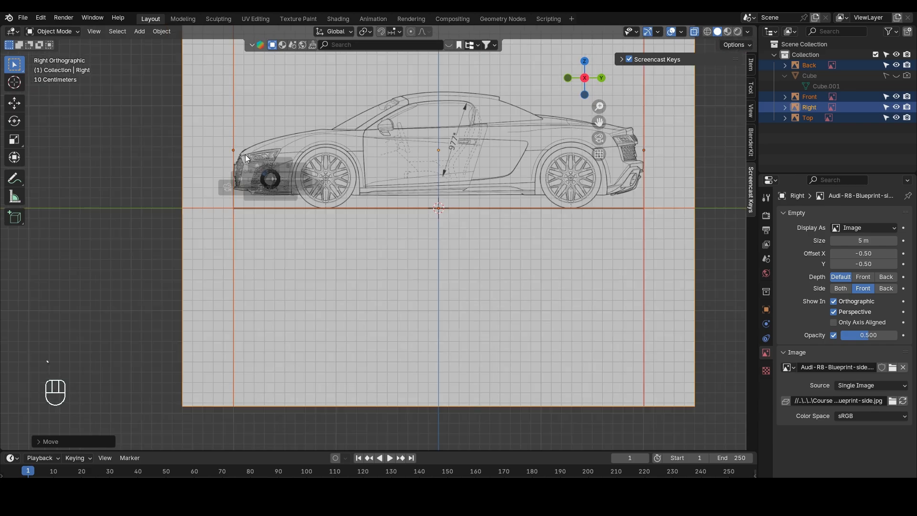
# Step: Select the Front blueprint in the front view, enable its opacity and set it to 0.5
pyautogui.press('KP_1')
pyautogui.scroll(2, 481, 209)
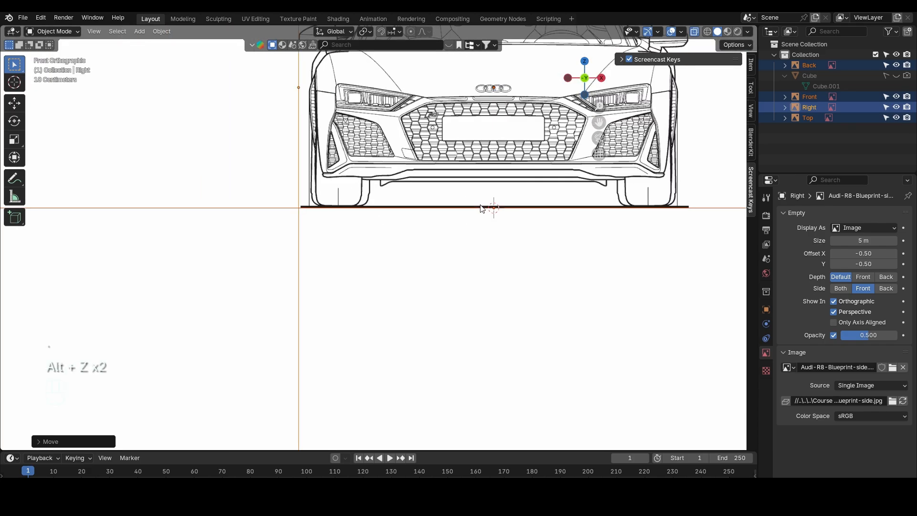
pyautogui.scroll(-5, 481, 209)
pyautogui.click(386, 246)
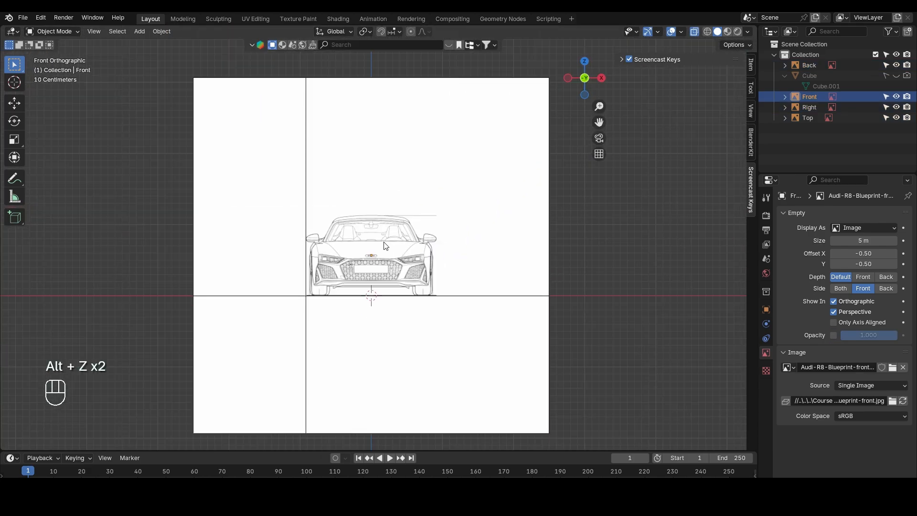
pyautogui.scroll(-1, 386, 246)
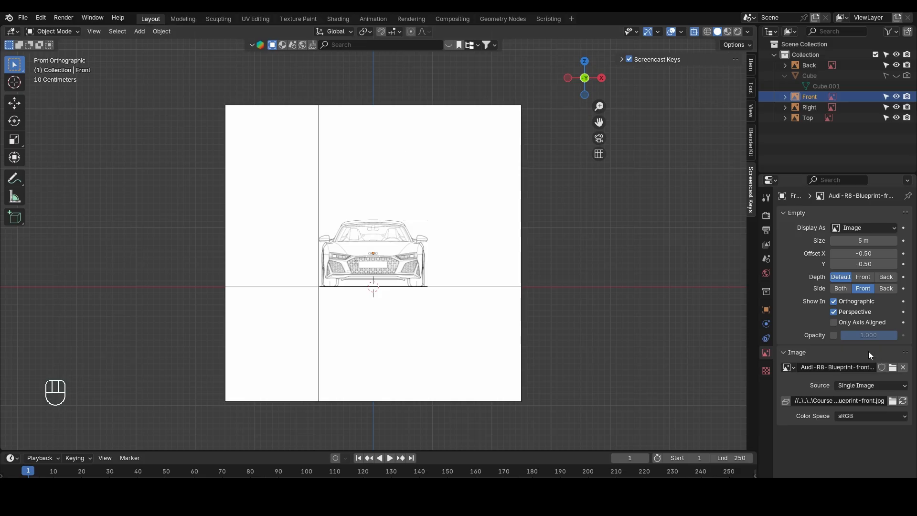
pyautogui.click(833, 336)
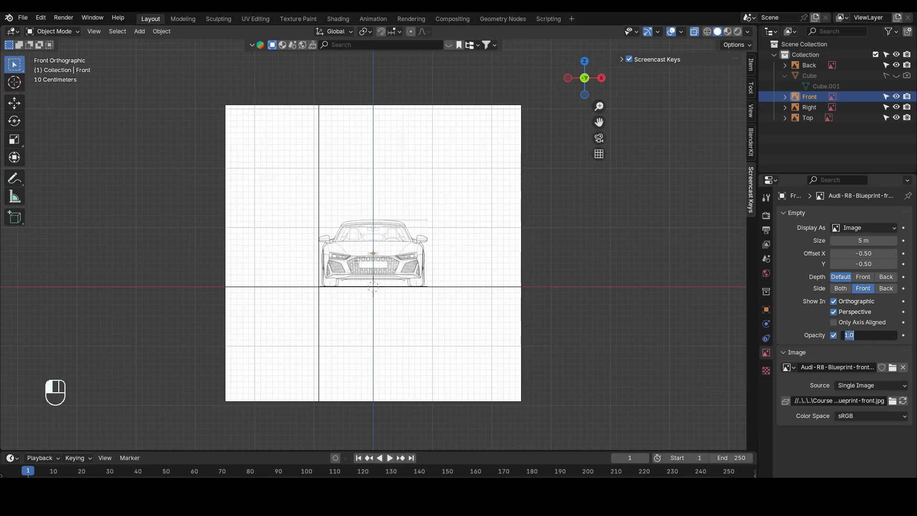
pyautogui.click(858, 335)
pyautogui.write('.5')
pyautogui.press('Return')
pyautogui.press('Return')
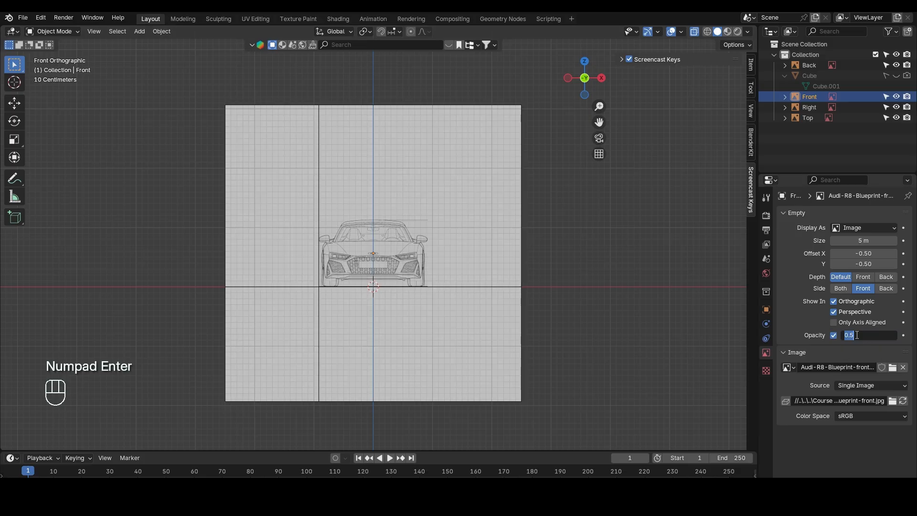
# Step: Check the front wheels against the ground axis, and set the Back blueprint's opacity to 0.5 in the back view
pyautogui.scroll(10, 332, 280)
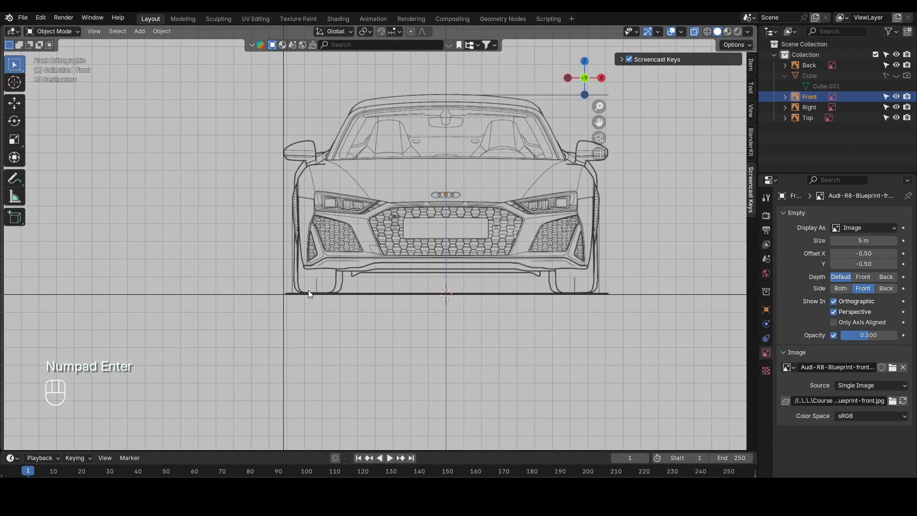
pyautogui.scroll(1, 308, 292)
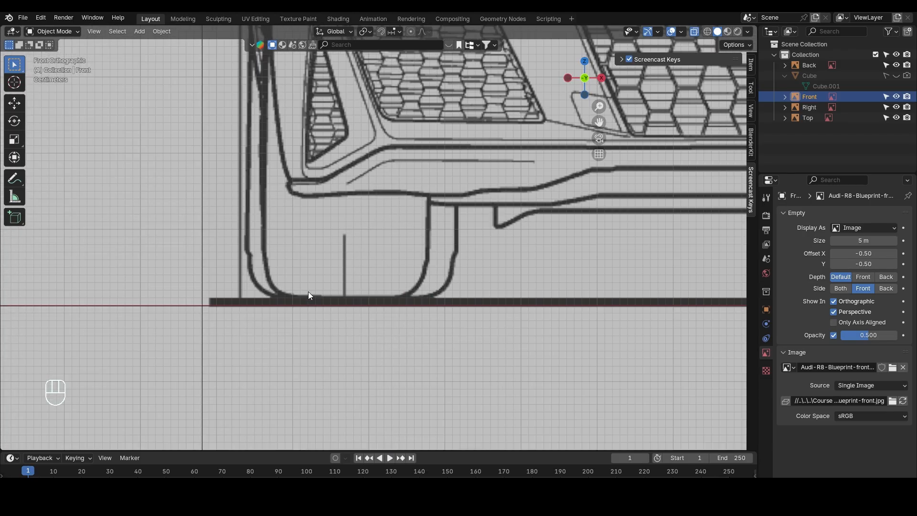
pyautogui.scroll(2, 308, 292)
pyautogui.scroll(-3, 308, 291)
pyautogui.scroll(-8, 309, 293)
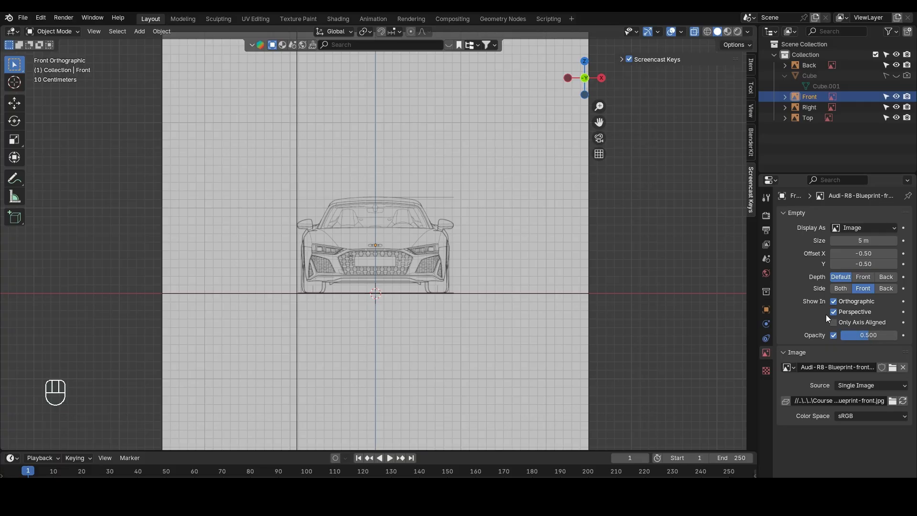
pyautogui.scroll(4, 368, 271)
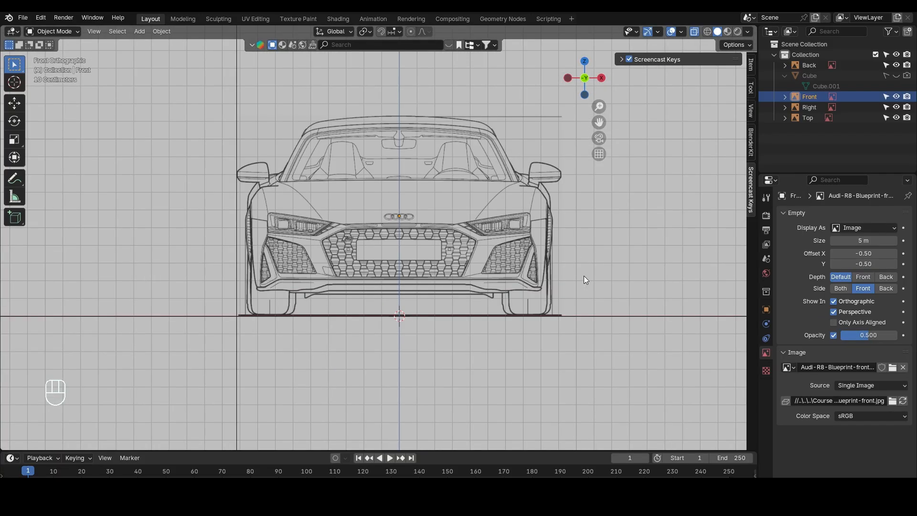
pyautogui.press('`')
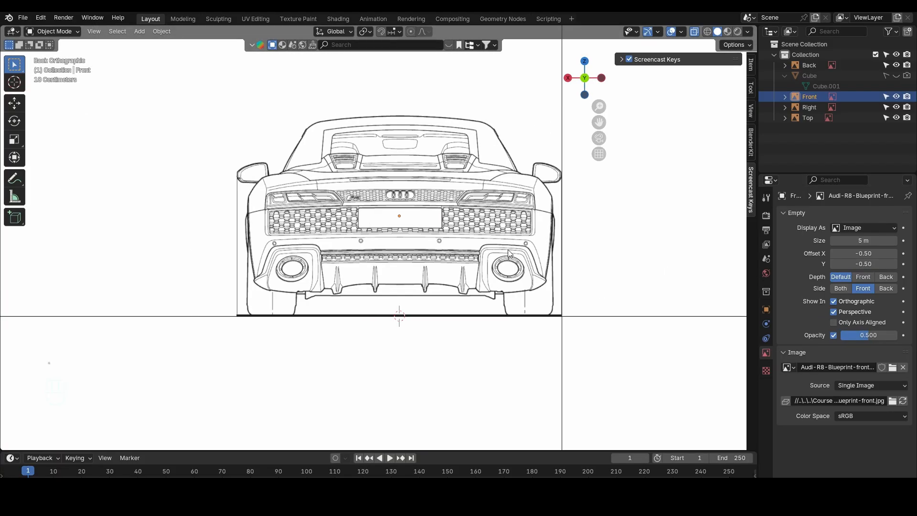
pyautogui.scroll(-3, 663, 153)
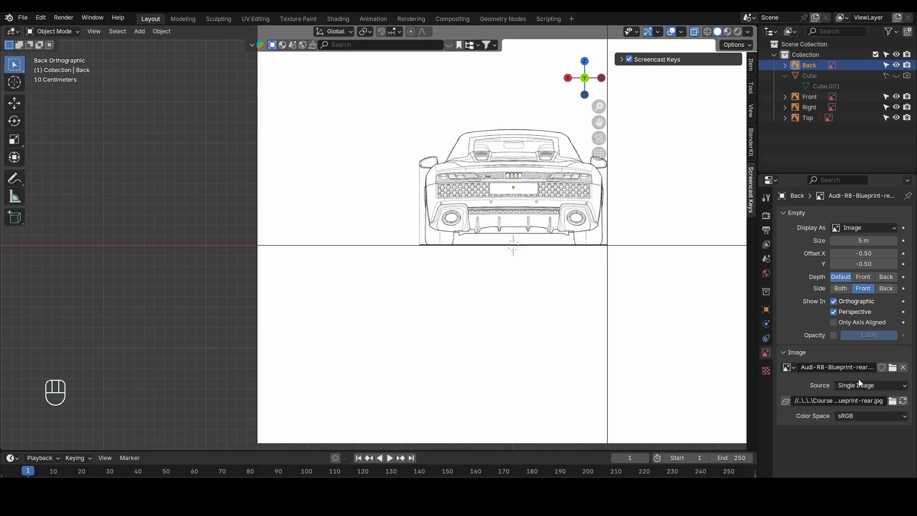
pyautogui.click(834, 336)
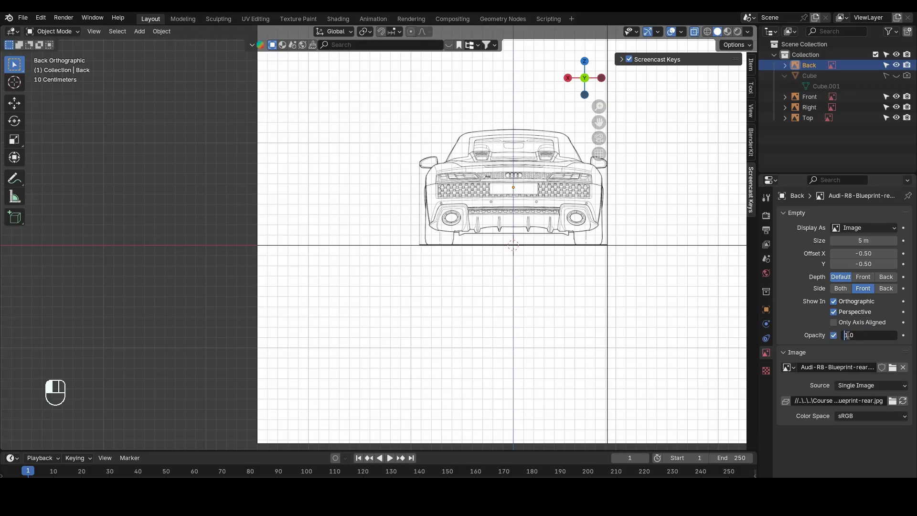
pyautogui.click(855, 335)
pyautogui.write('.5')
pyautogui.press('Return')
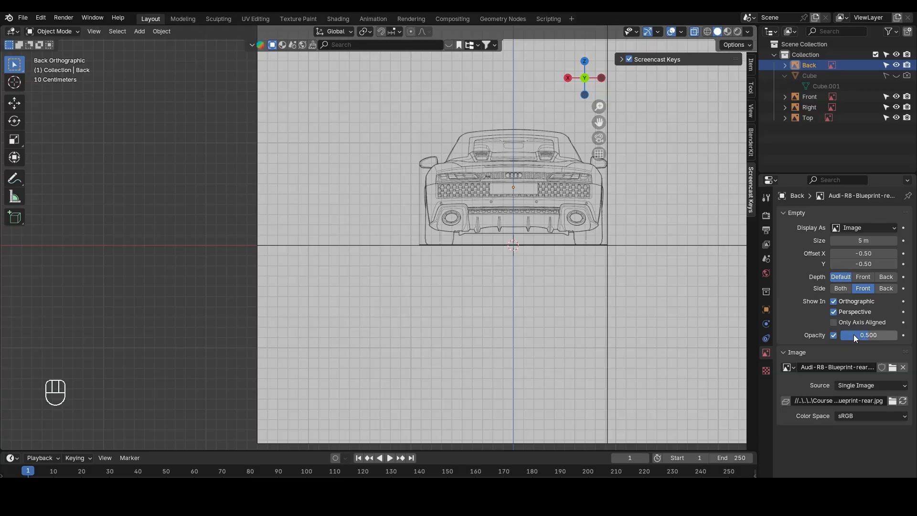
# Step: Examine how the wheels and ground lines of the blueprints meet the ground axis in the back, right and front views
pyautogui.scroll(8, 611, 256)
pyautogui.keyDown('shift'); pyautogui.moveTo(433, 243); pyautogui.dragTo(393, 245, button='middle'); pyautogui.keyUp('shift')
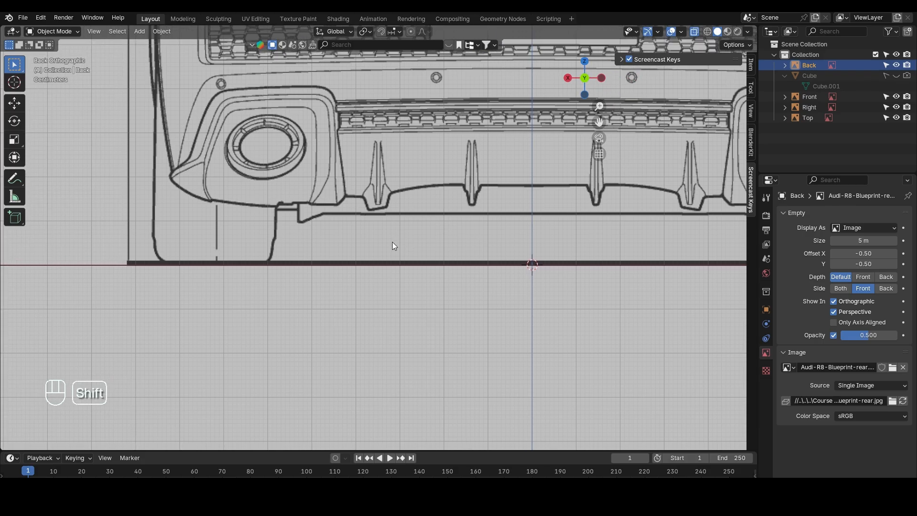
pyautogui.scroll(-6, 157, 279)
pyautogui.press('KP_3')
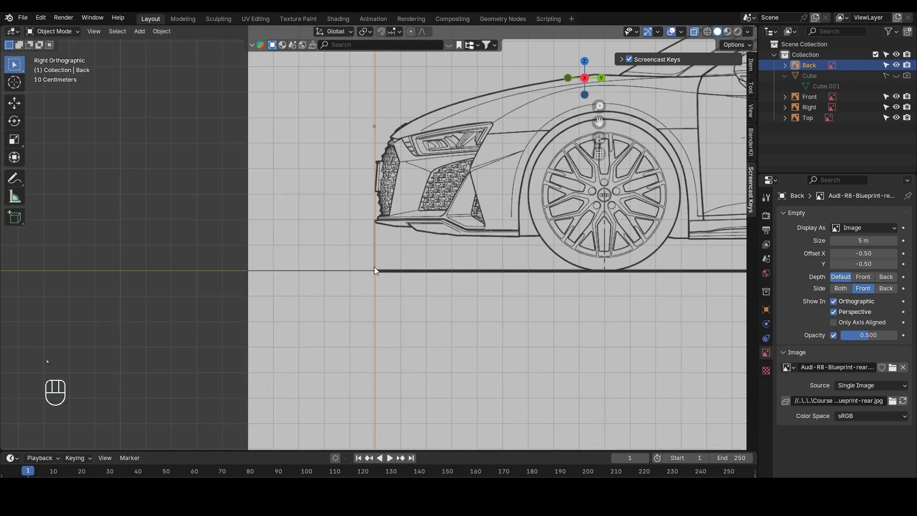
pyautogui.scroll(3, 377, 275)
pyautogui.scroll(2, 377, 276)
pyautogui.press('`')
pyautogui.click(299, 234)
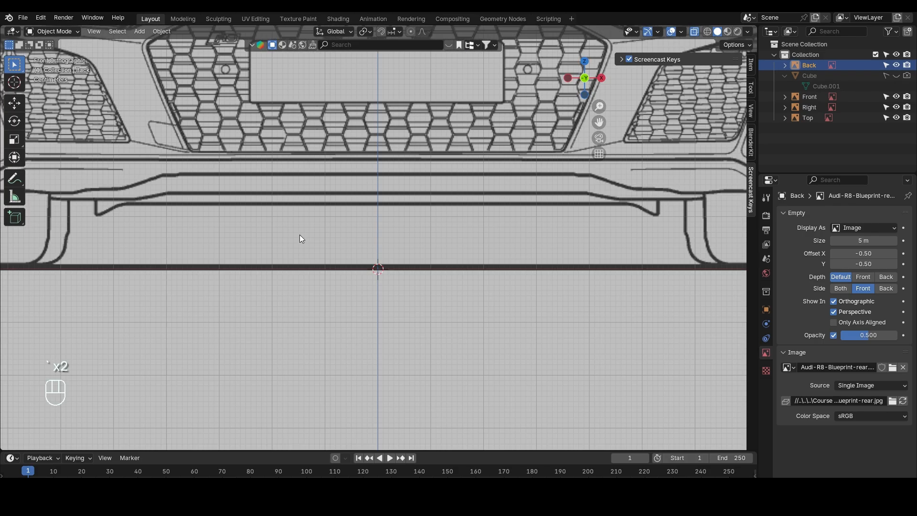
pyautogui.scroll(-4, 301, 237)
pyautogui.keyDown('shift'); pyautogui.moveTo(301, 239); pyautogui.dragTo(448, 240, button='middle'); pyautogui.keyUp('shift')
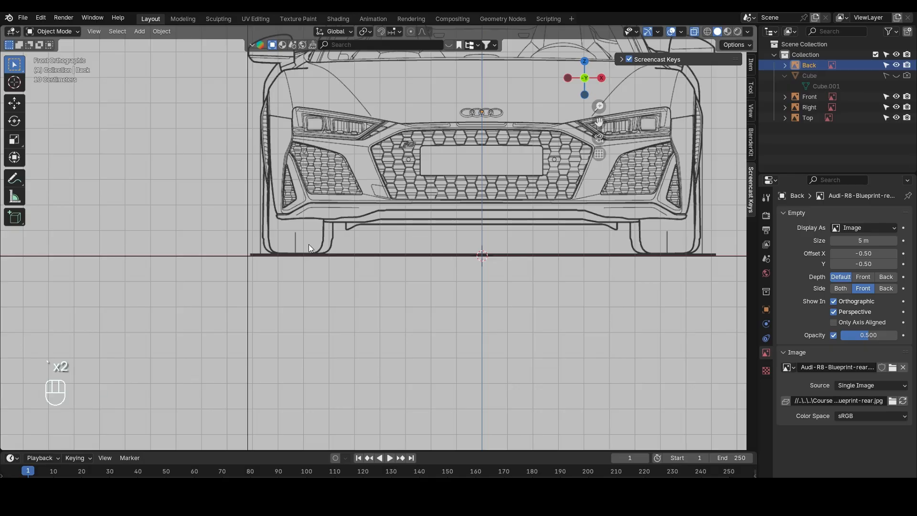
pyautogui.scroll(-10, 314, 233)
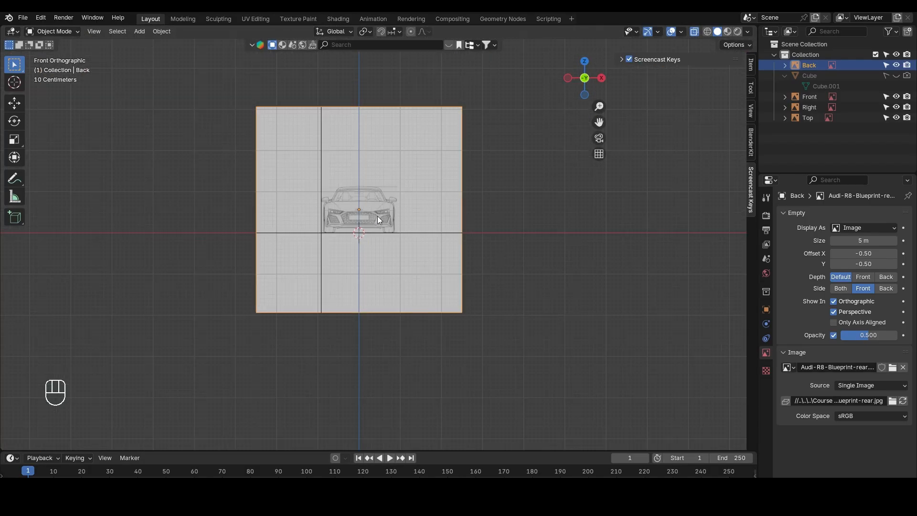
pyautogui.moveTo(377, 215); pyautogui.dragTo(361, 237, button='middle')
pyautogui.press('`')
pyautogui.click(352, 229)
pyautogui.scroll(6, 349, 231)
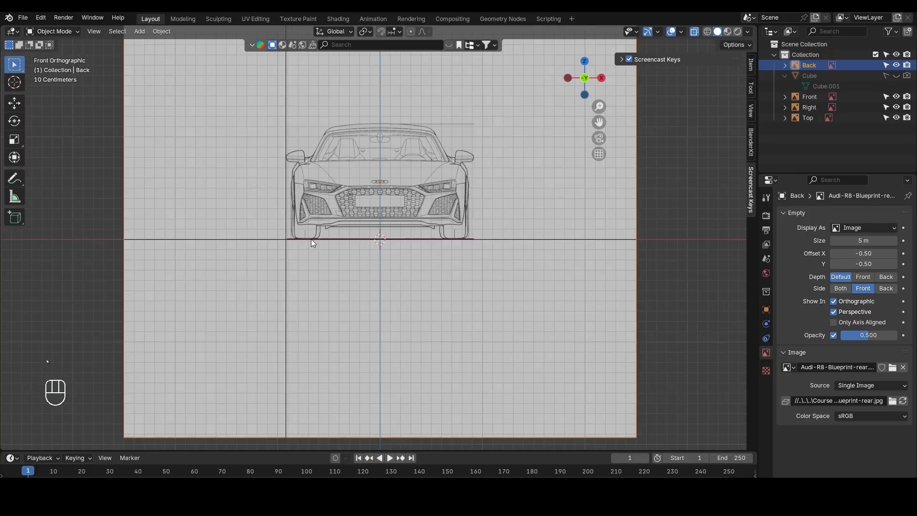
pyautogui.scroll(5, 311, 239)
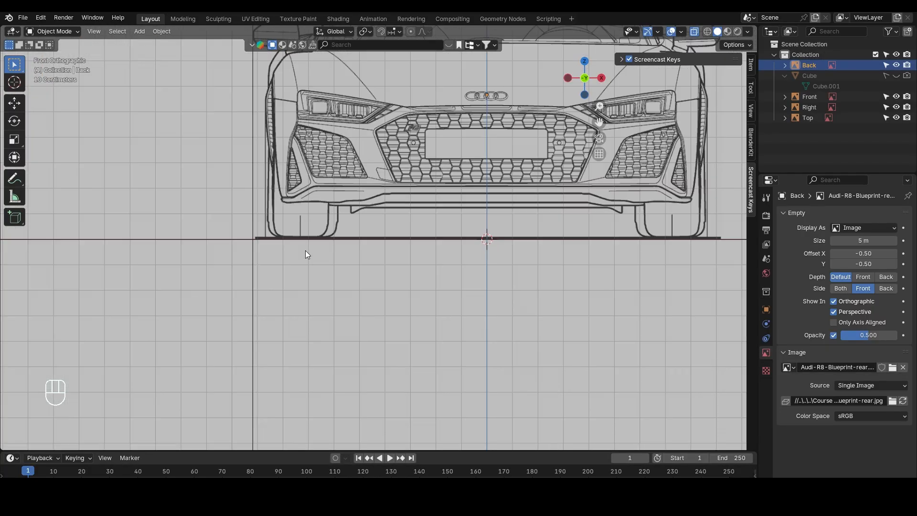
# Step: Select the Front blueprint together with Back and move both down along global Z by about 0.005 m in the front view
pyautogui.scroll(-10, 306, 250)
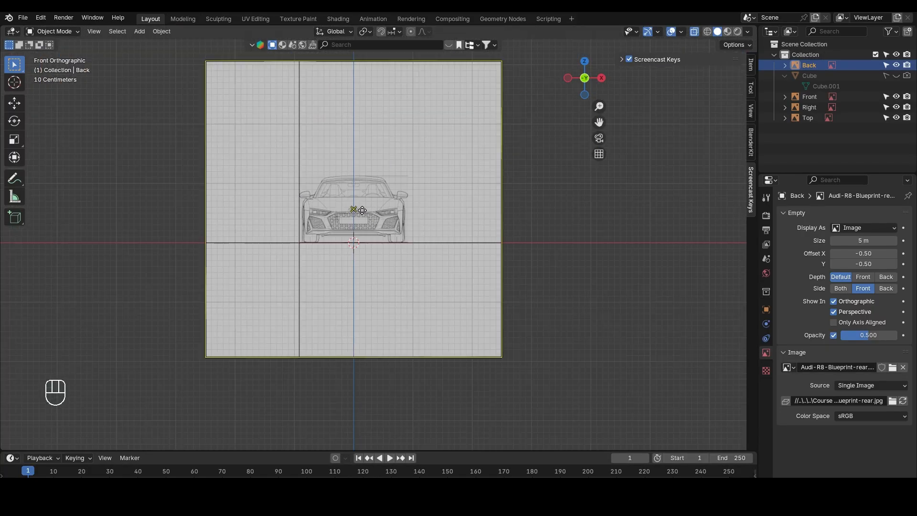
pyautogui.moveTo(458, 177); pyautogui.dragTo(477, 128, button='middle')
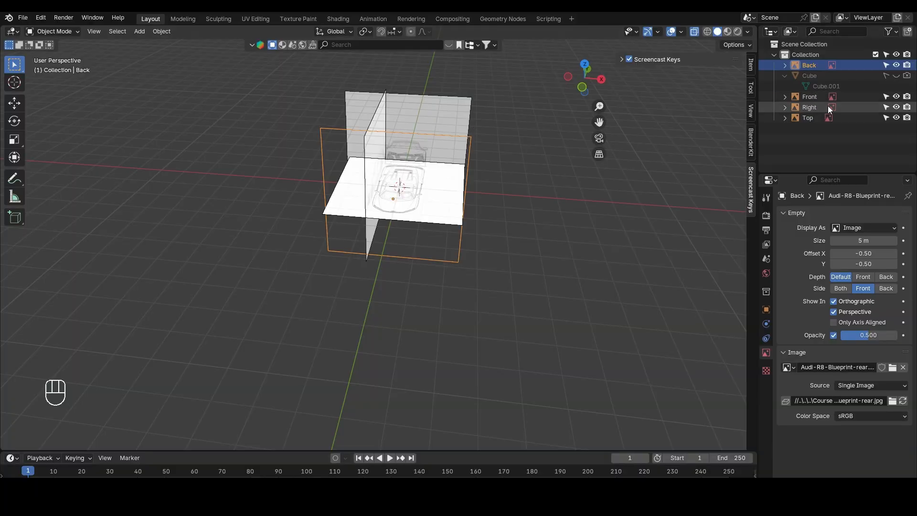
pyautogui.keyDown('shift'); pyautogui.click(442, 108); pyautogui.keyUp('shift')
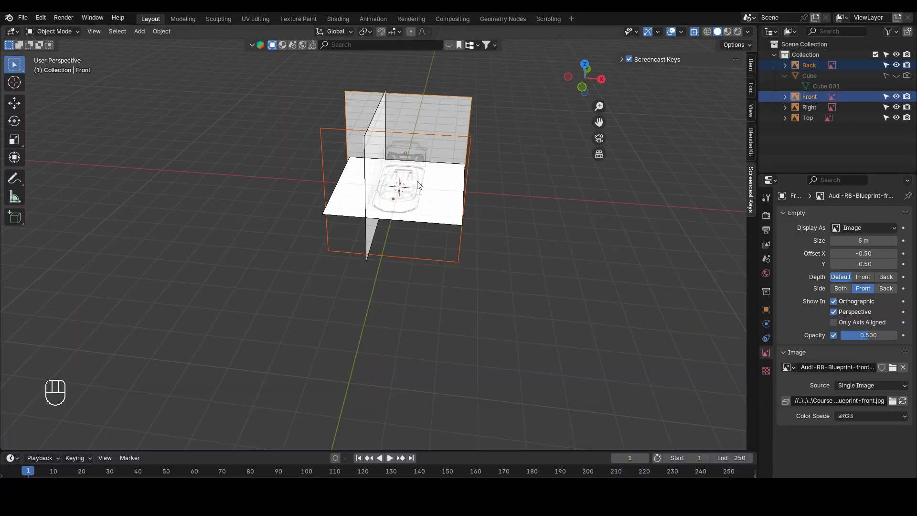
pyautogui.press('KP_1')
pyautogui.scroll(12, 392, 179)
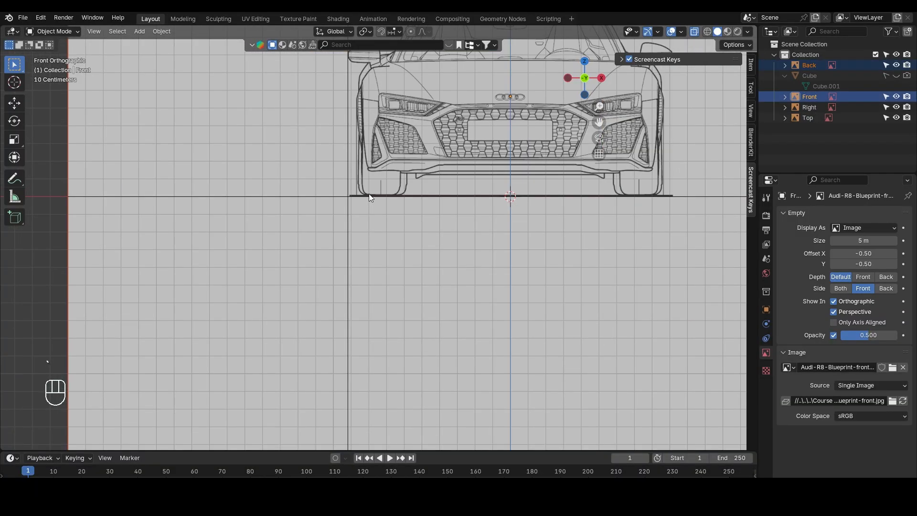
pyautogui.scroll(6, 377, 190)
pyautogui.press('g')
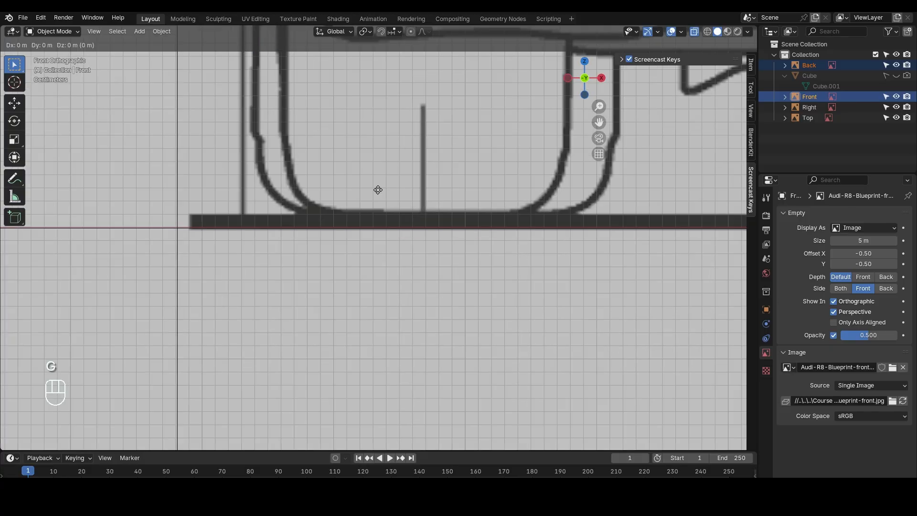
pyautogui.press('z')
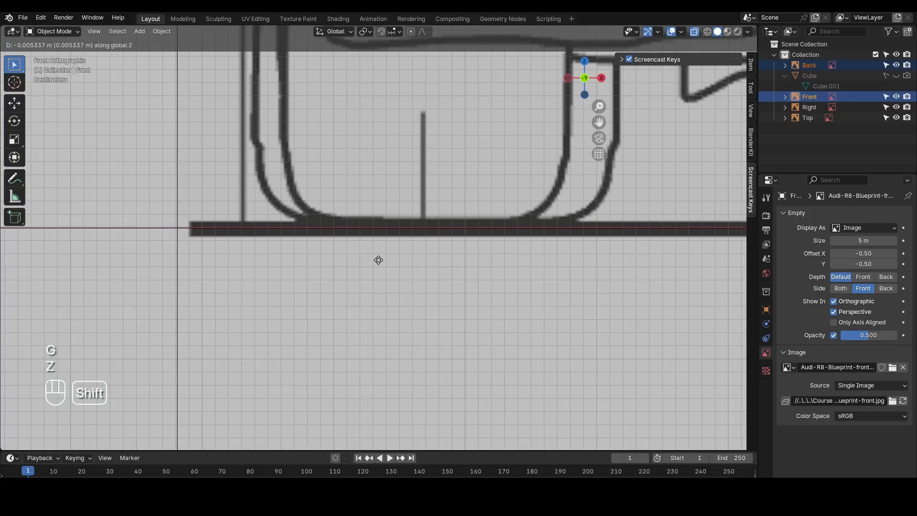
pyautogui.click(386, 257)
# Step: Examine how the blueprints' ground lines and wheels meet the ground axis in the front, right and back views
pyautogui.scroll(-15, 385, 252)
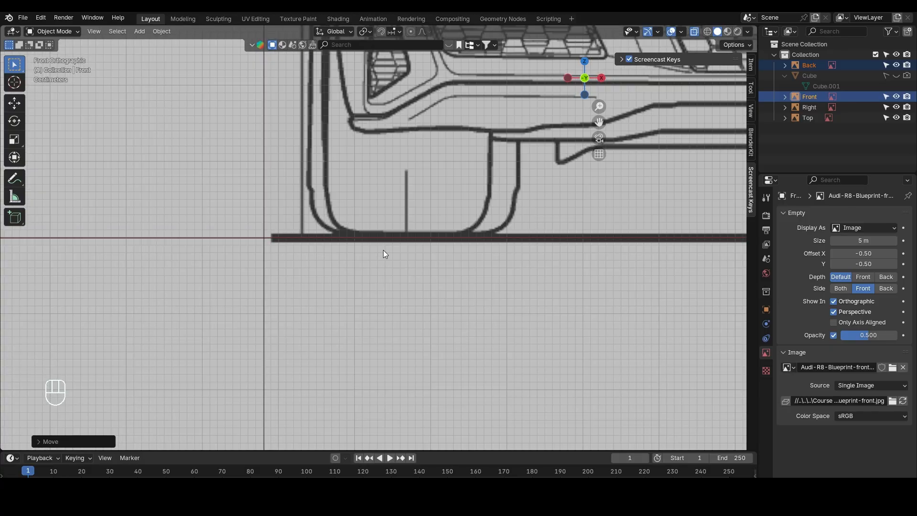
pyautogui.keyDown('shift'); pyautogui.moveTo(537, 233); pyautogui.dragTo(320, 234, button='middle'); pyautogui.keyUp('shift')
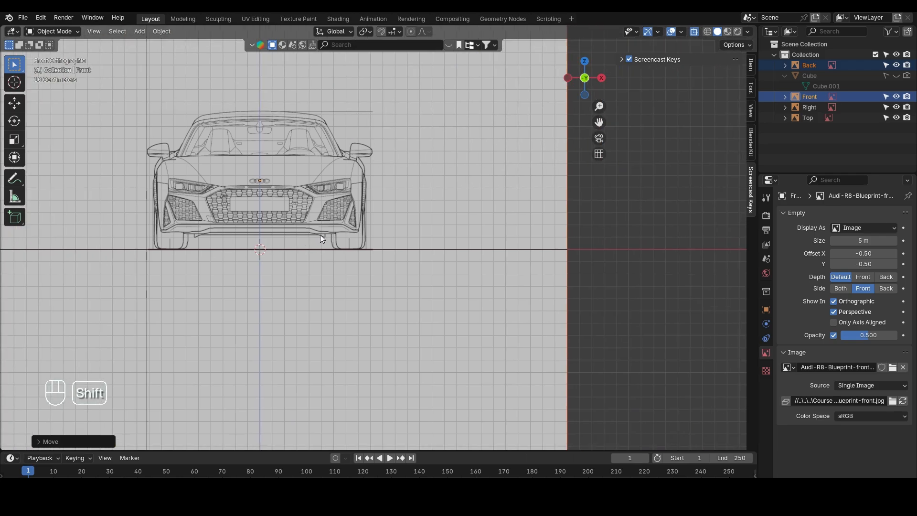
pyautogui.scroll(-2, 318, 238)
pyautogui.press('`')
pyautogui.click(412, 244)
pyautogui.scroll(1, 133, 269)
pyautogui.scroll(2, 133, 268)
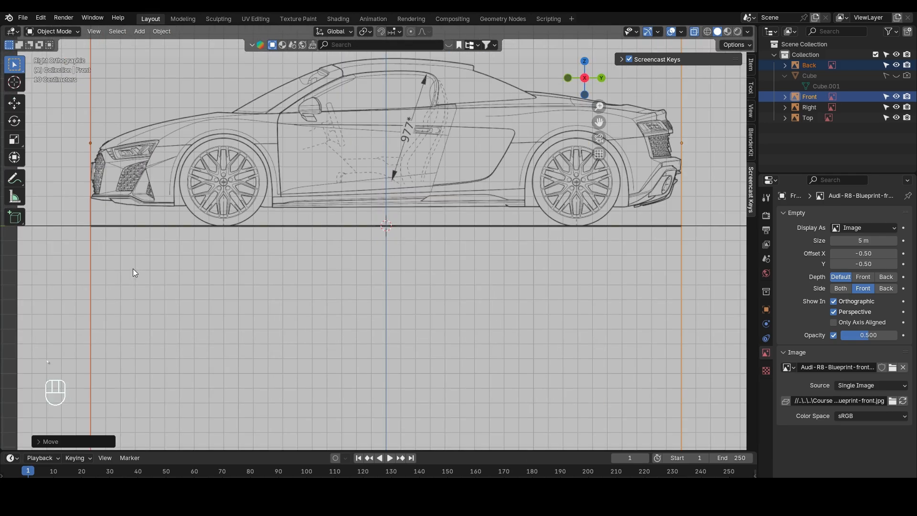
pyautogui.press('`')
pyautogui.click(208, 185)
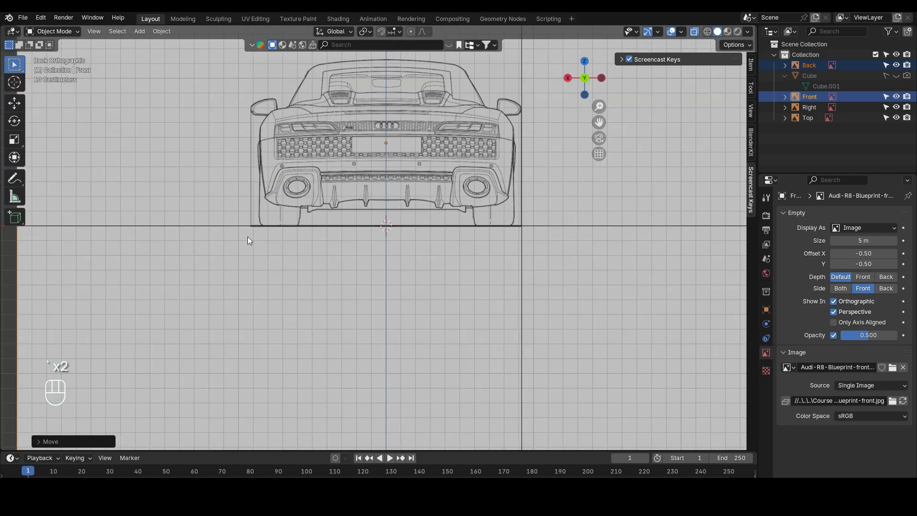
pyautogui.scroll(9, 247, 237)
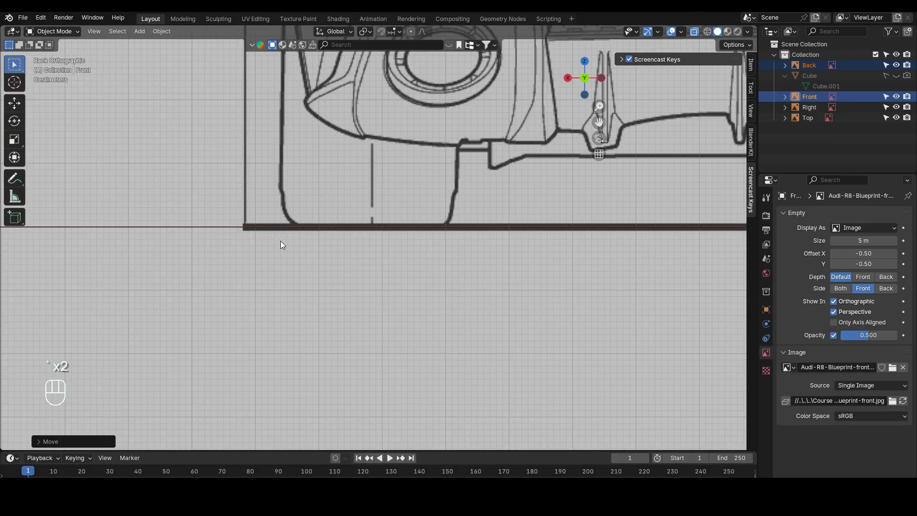
pyautogui.press('`')
pyautogui.click(213, 199)
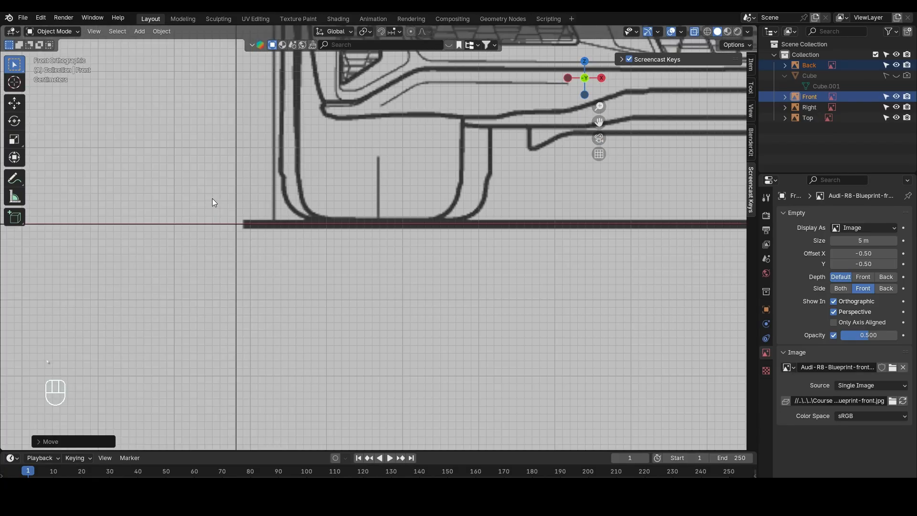
# Step: Select the Top blueprint in the top view and enable its opacity, keeping the value at 1.000
pyautogui.press('`')
pyautogui.click(233, 182)
pyautogui.scroll(-4, 319, 171)
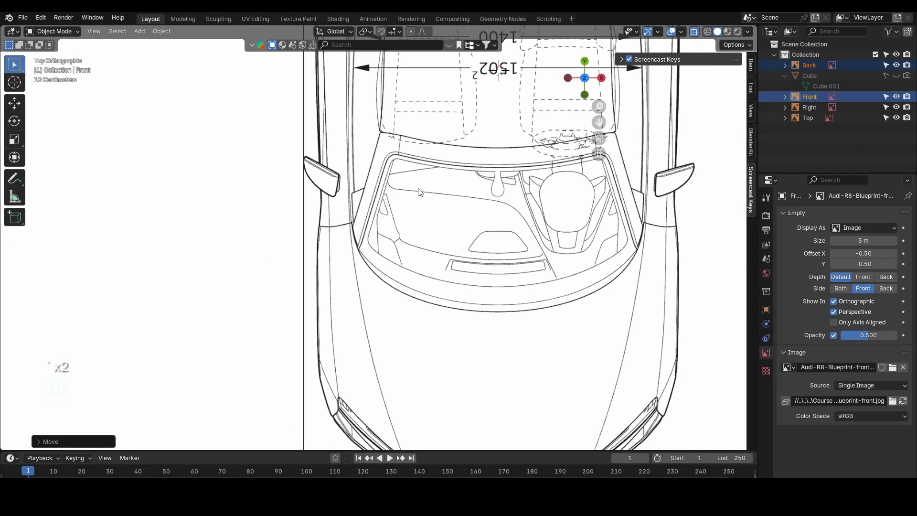
pyautogui.scroll(-4, 419, 192)
pyautogui.click(860, 118)
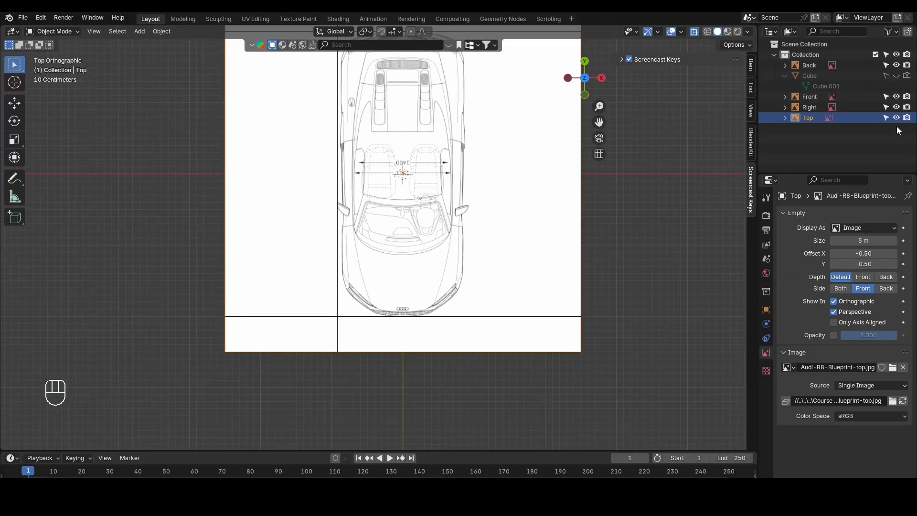
pyautogui.click(833, 335)
pyautogui.click(852, 335)
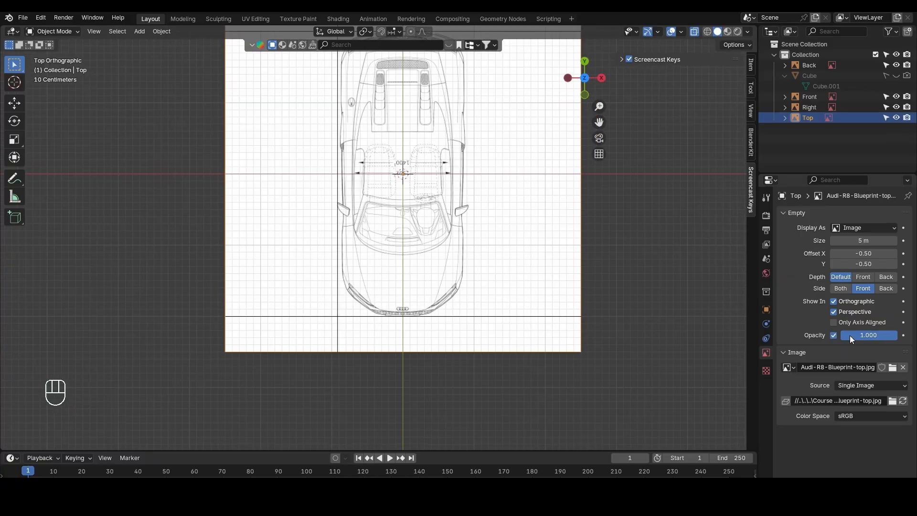
pyautogui.click(850, 336)
pyautogui.press('Left')
pyautogui.press('Delete')
pyautogui.scroll(-2, 488, 255)
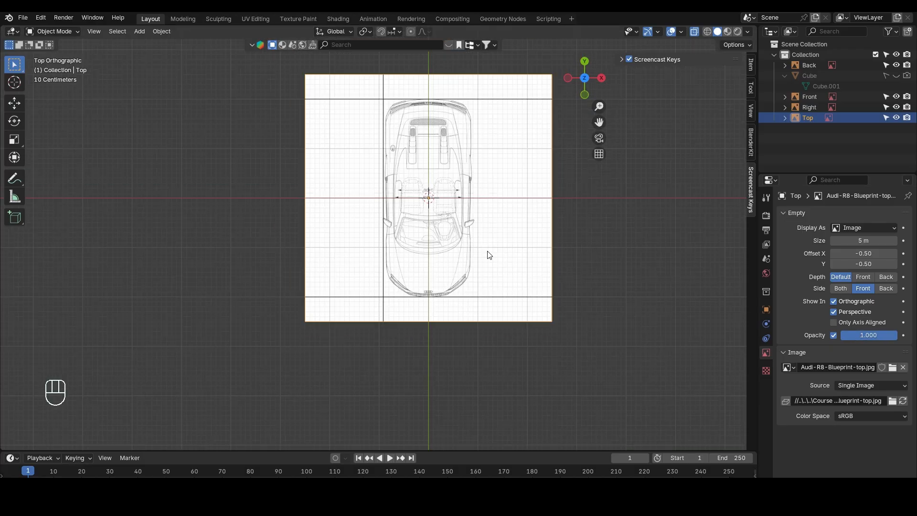
pyautogui.scroll(1, 489, 255)
pyautogui.scroll(-1, 487, 252)
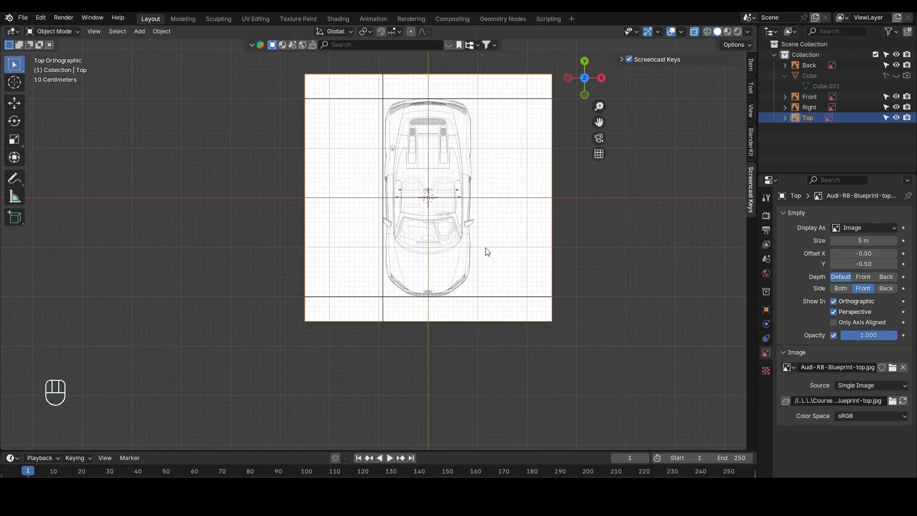
pyautogui.scroll(1, 444, 161)
pyautogui.scroll(-1, 512, 313)
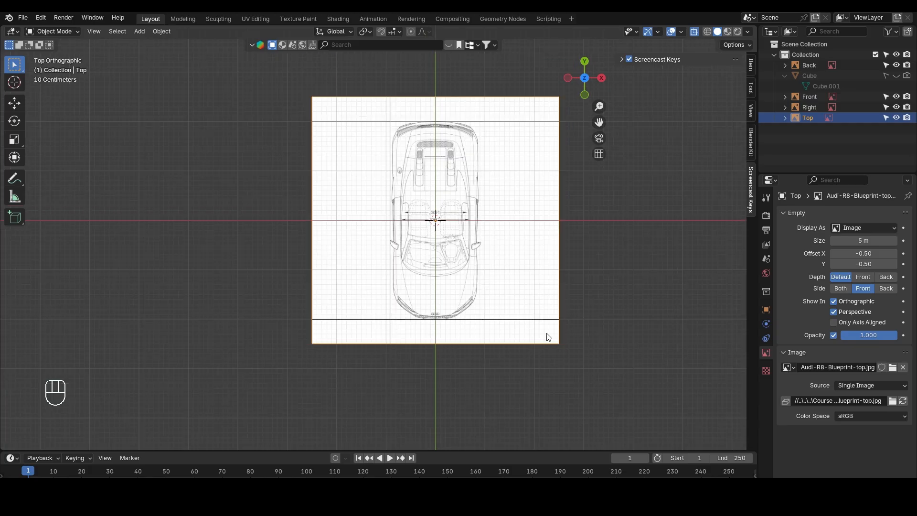
# Step: Deselect the Top blueprint and examine the complete blueprint arrangement in perspective
pyautogui.moveTo(549, 334); pyautogui.dragTo(468, 248, button='middle')
pyautogui.scroll(-1, 591, 317)
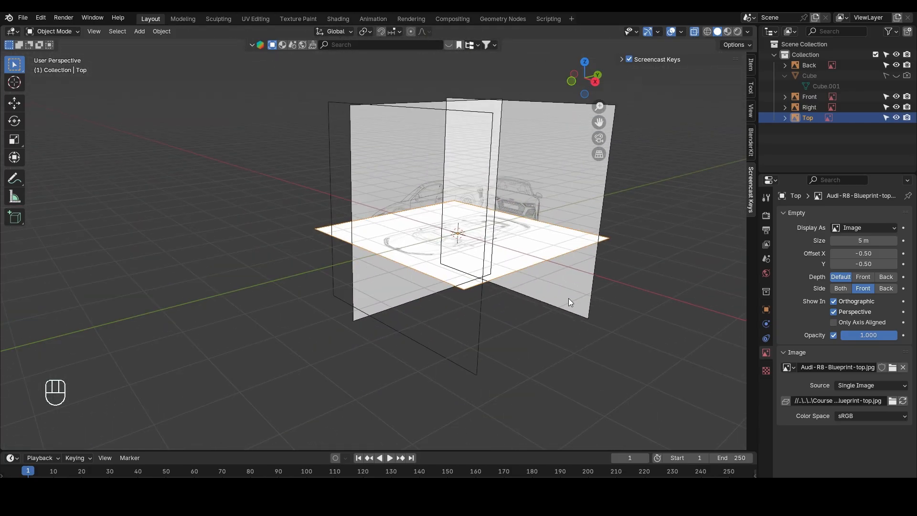
pyautogui.keyDown('shift'); pyautogui.moveTo(576, 243); pyautogui.dragTo(482, 250, button='middle'); pyautogui.keyUp('shift')
pyautogui.click(468, 236)
pyautogui.scroll(-1, 481, 250)
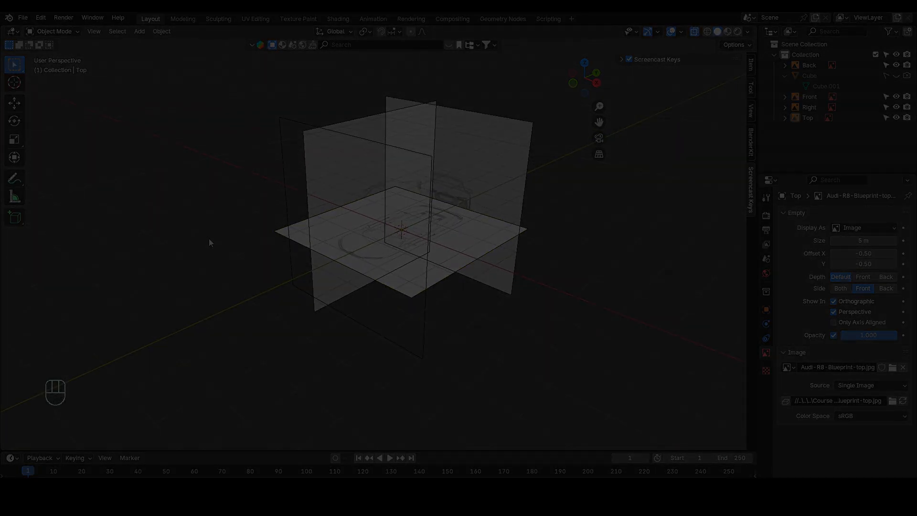